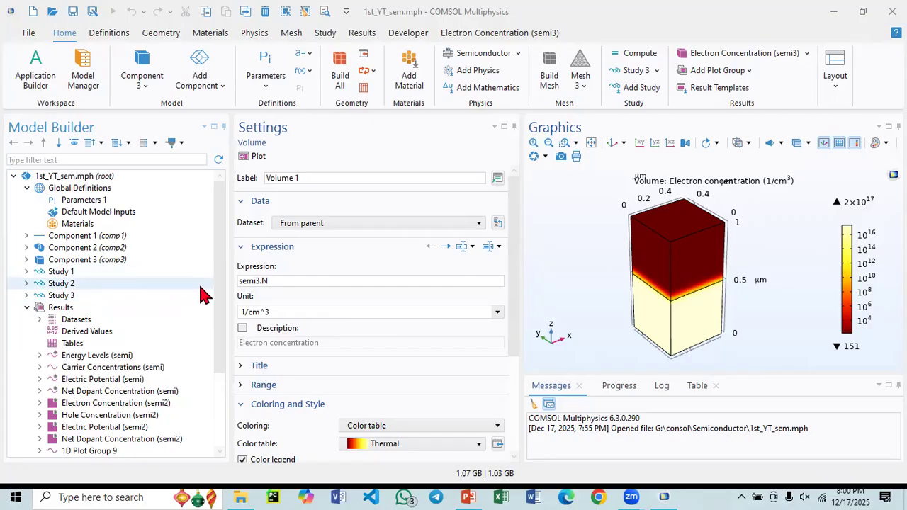
- Review the geometries of Component 1, Component 2 and Component 3 in turn
{"action": "left_click", "coordinate": [26, 236]}
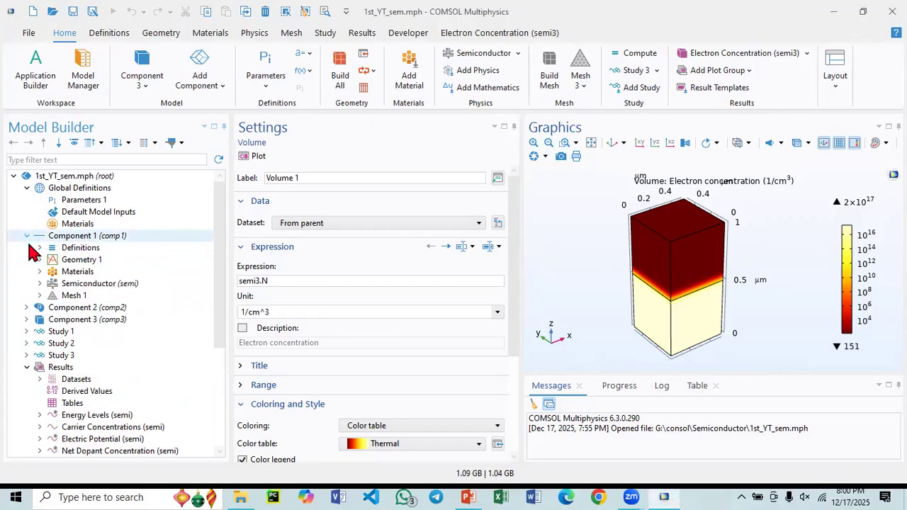
{"action": "left_click", "coordinate": [69, 237]}
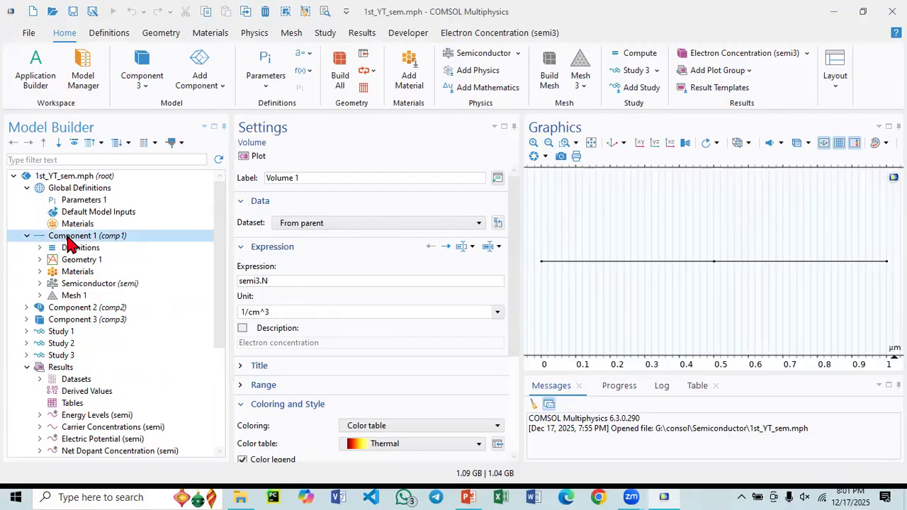
{"action": "left_click", "coordinate": [62, 309]}
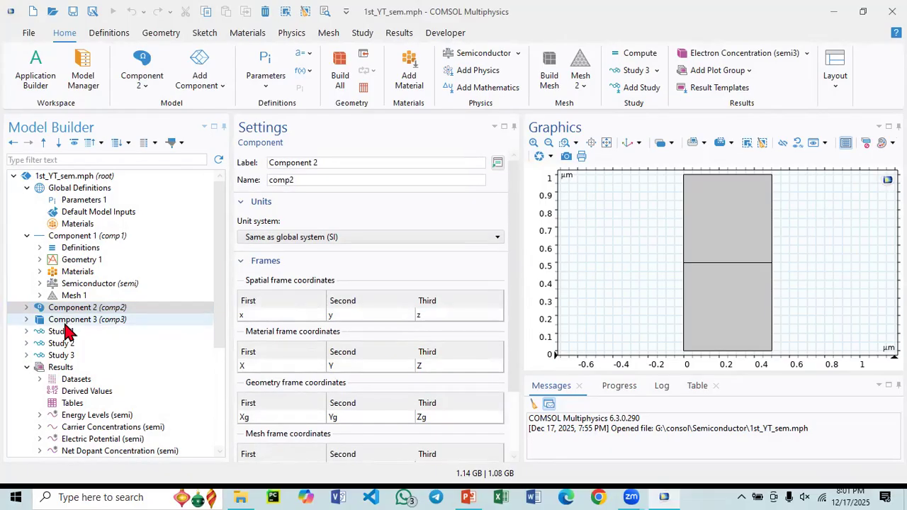
{"action": "left_click", "coordinate": [64, 320]}
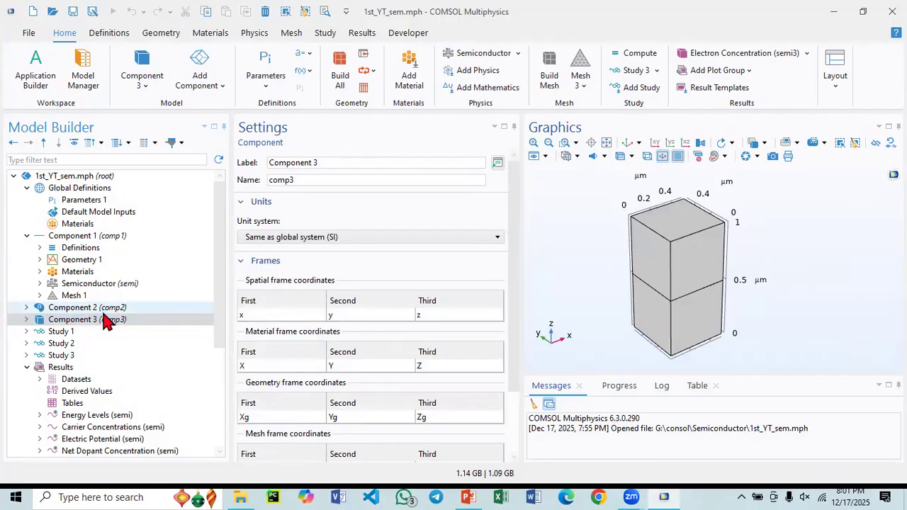
- Inspect Mesh 3 of Component 3 and the settings of its Swept 1 operation
{"action": "left_click", "coordinate": [26, 320]}
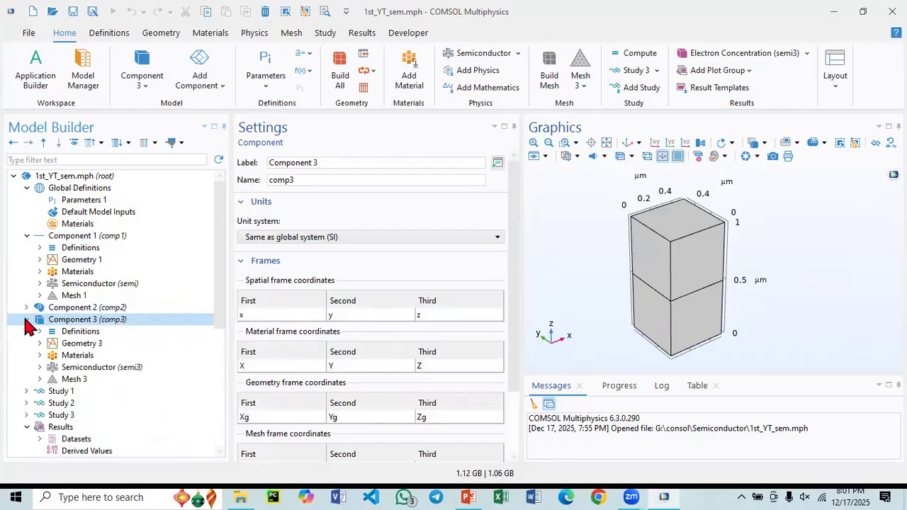
{"action": "left_click", "coordinate": [41, 379]}
{"action": "left_click", "coordinate": [40, 380]}
{"action": "left_click", "coordinate": [41, 379]}
{"action": "left_click", "coordinate": [73, 380]}
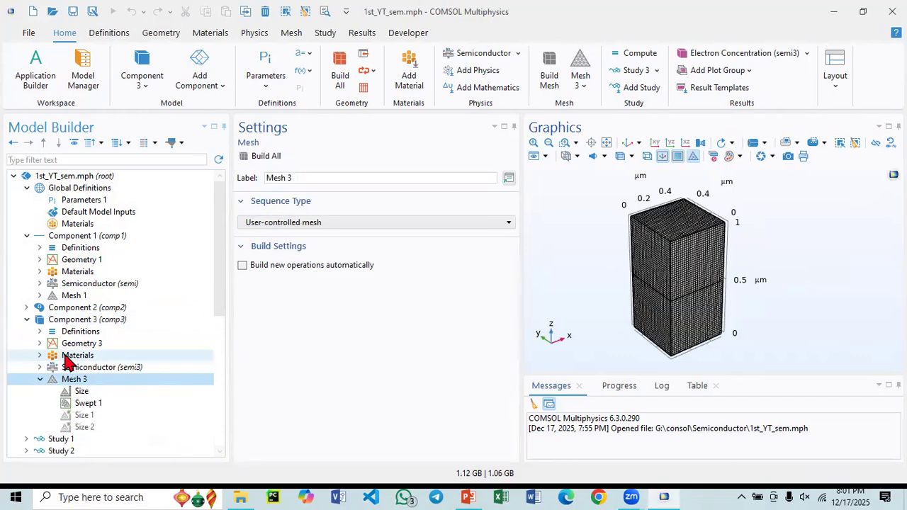
{"action": "left_click", "coordinate": [82, 407]}
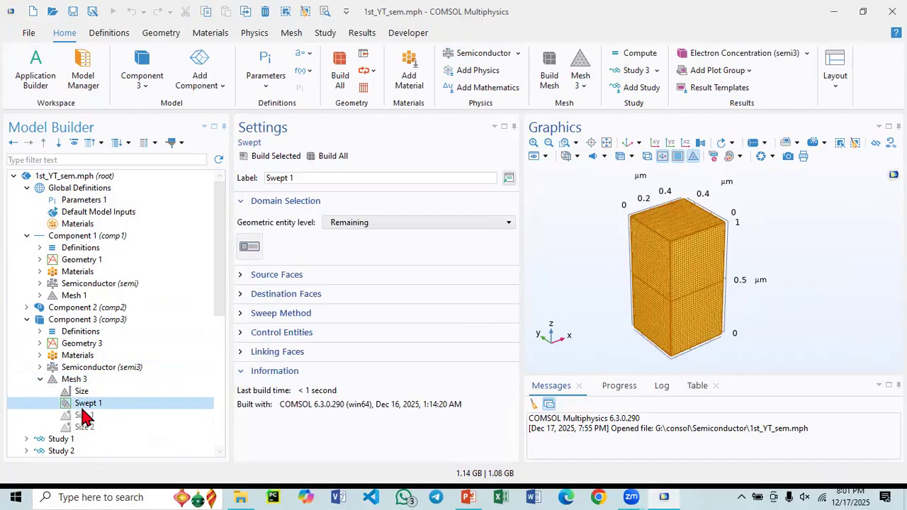
{"action": "left_click", "coordinate": [40, 380]}
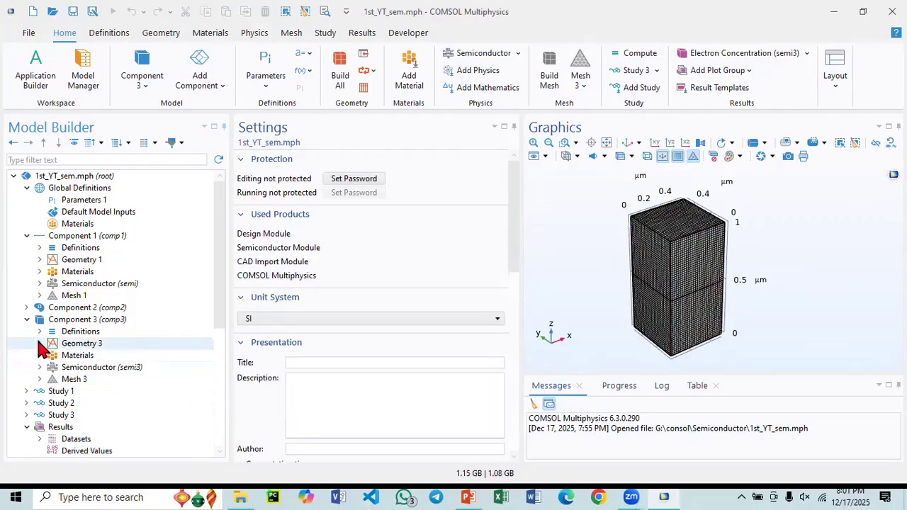
- Collapse Component 3 in the model tree and expand Component 2 and the Definitions of Component 1
{"action": "left_click", "coordinate": [27, 320]}
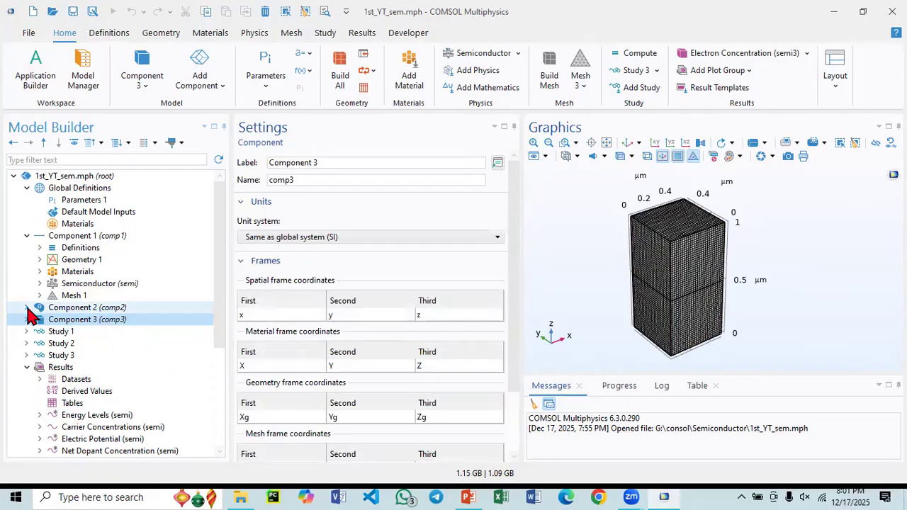
{"action": "left_click", "coordinate": [27, 307]}
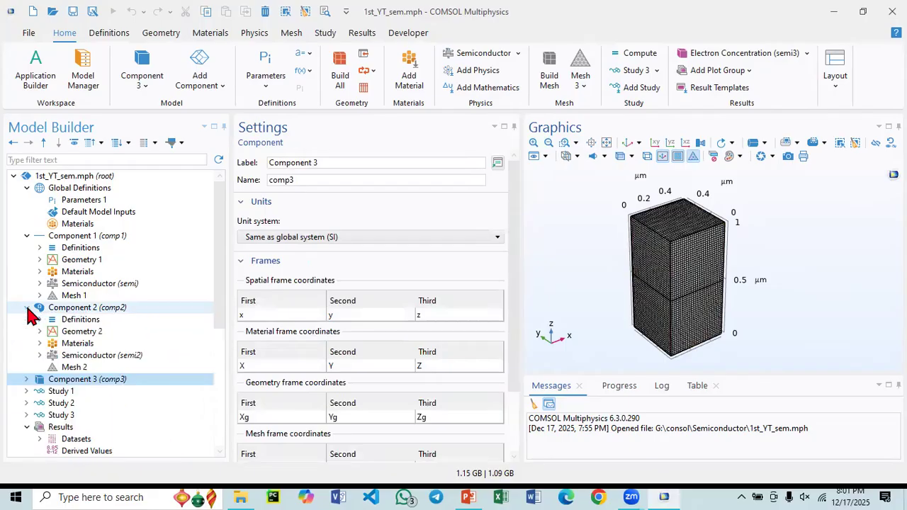
{"action": "left_click", "coordinate": [41, 248]}
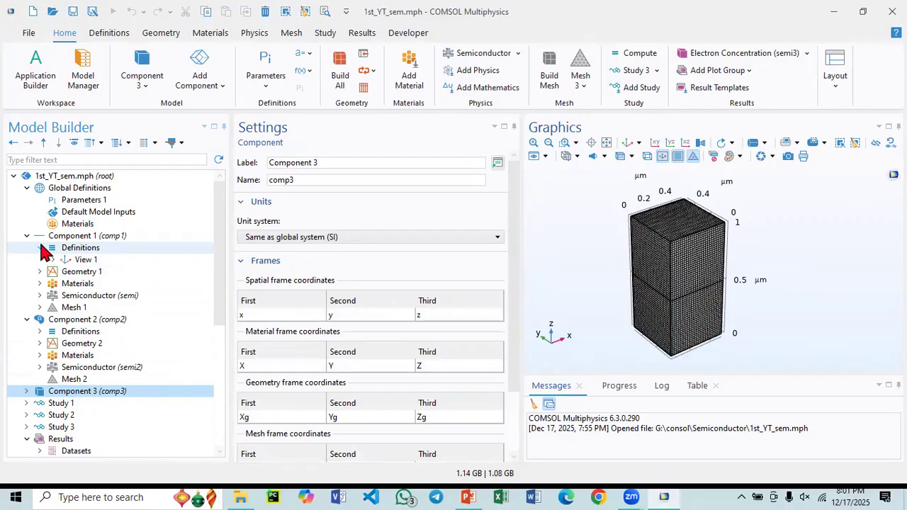
- Switch to PowerPoint, view the carrier concentration slide and the diode current-voltage slide, and return to COMSOL
{"action": "left_click", "coordinate": [469, 490]}
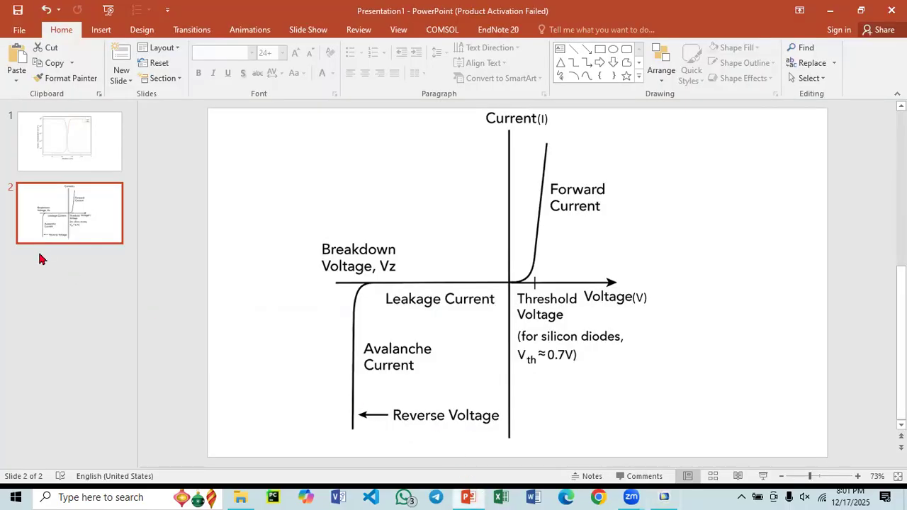
{"action": "left_click", "coordinate": [89, 170]}
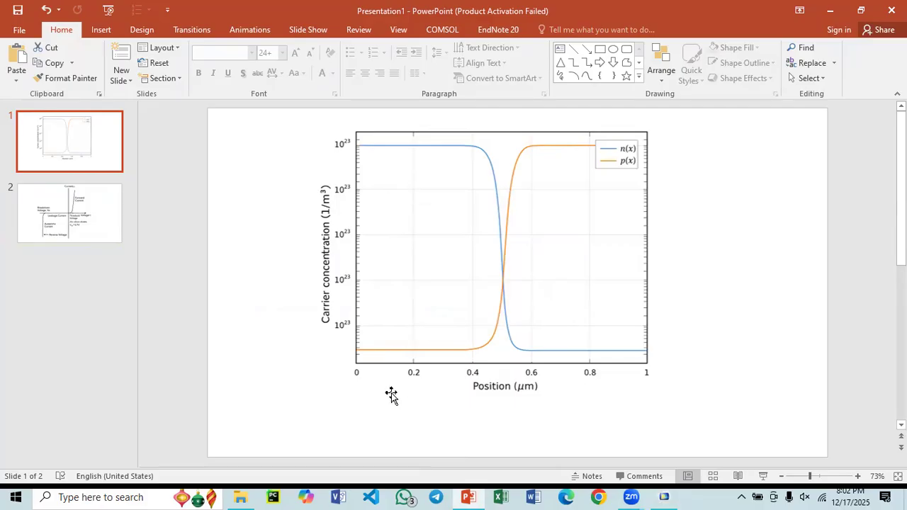
{"action": "left_click", "coordinate": [96, 236]}
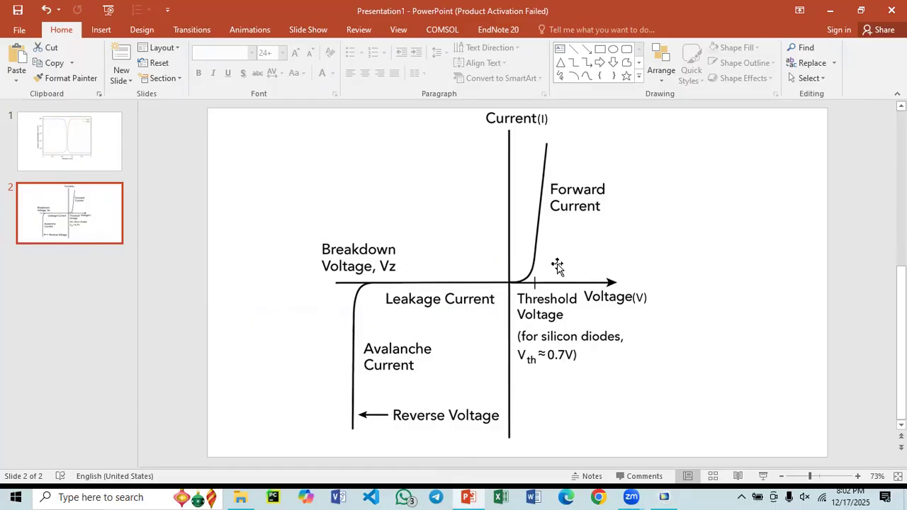
{"action": "left_click", "coordinate": [664, 497]}
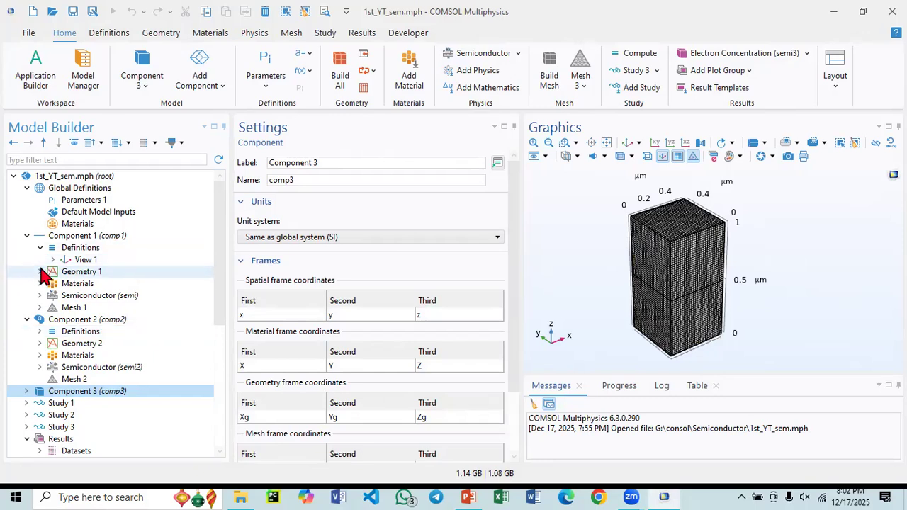
- Examine the domain nodes, boundary nodes and physics settings of Component 1's Semiconductor interface
{"action": "left_click", "coordinate": [40, 296]}
{"action": "left_click", "coordinate": [53, 307]}
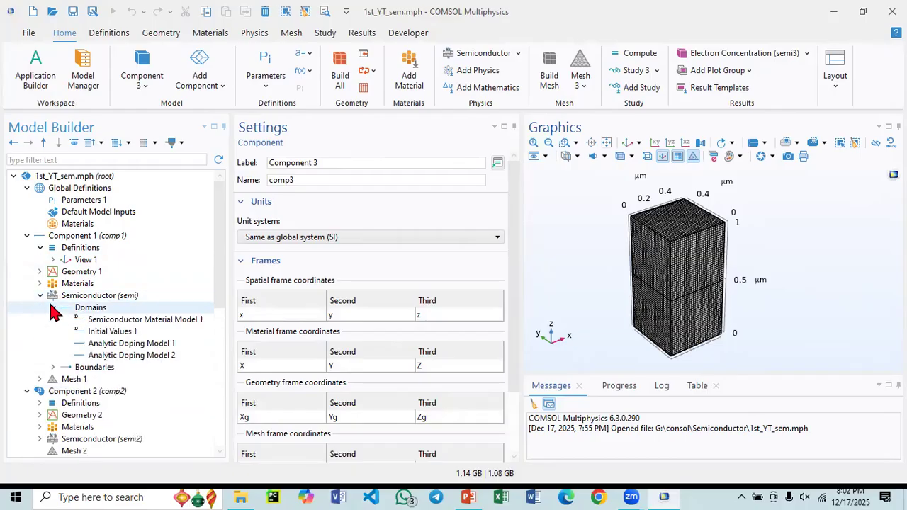
{"action": "left_click", "coordinate": [53, 367]}
{"action": "scroll", "coordinate": [56, 290], "scroll_direction": "down", "scroll_amount": 2}
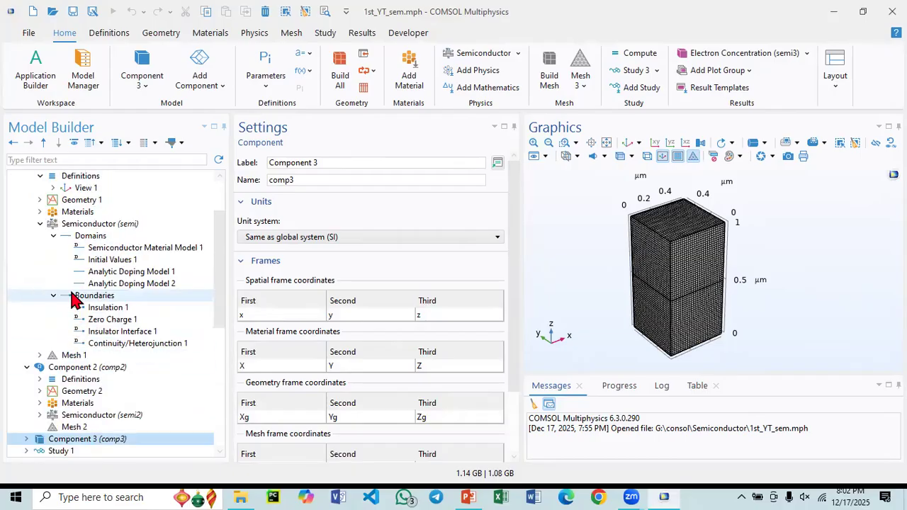
{"action": "left_click", "coordinate": [71, 224]}
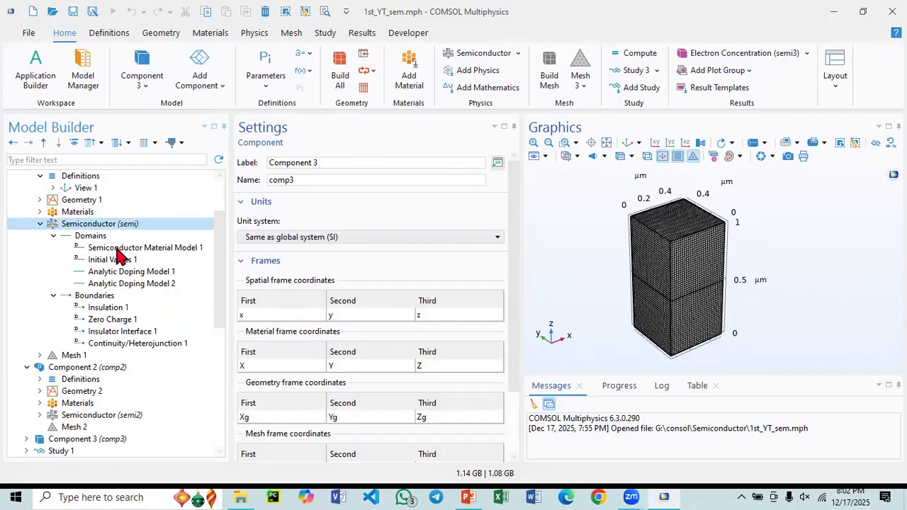
{"action": "left_click", "coordinate": [26, 367]}
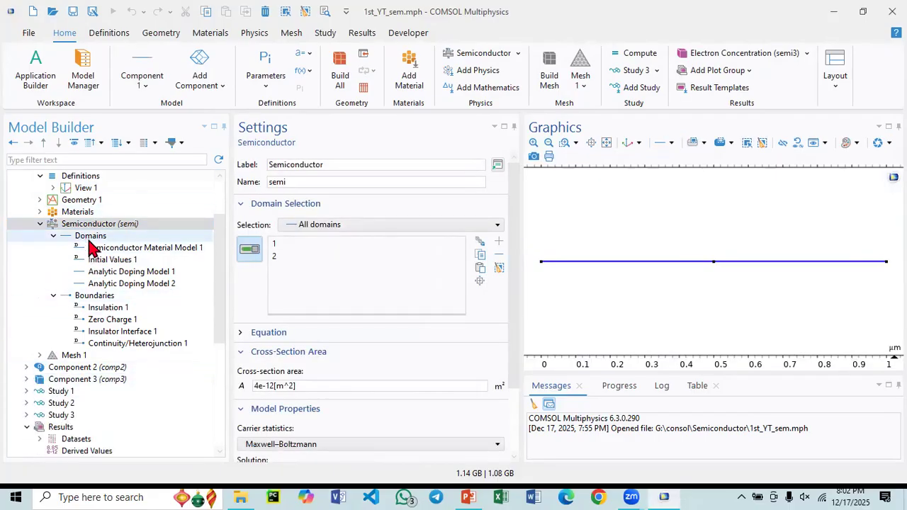
{"action": "scroll", "coordinate": [66, 255], "scroll_direction": "up", "scroll_amount": 1}
{"action": "scroll", "coordinate": [80, 319], "scroll_direction": "down", "scroll_amount": 1}
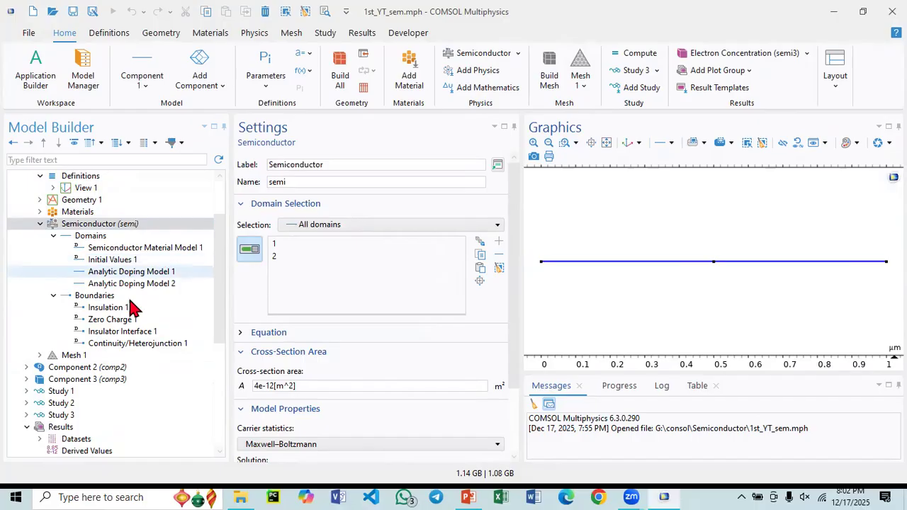
- Expand Study 1 and review its study settings
{"action": "left_click", "coordinate": [26, 392]}
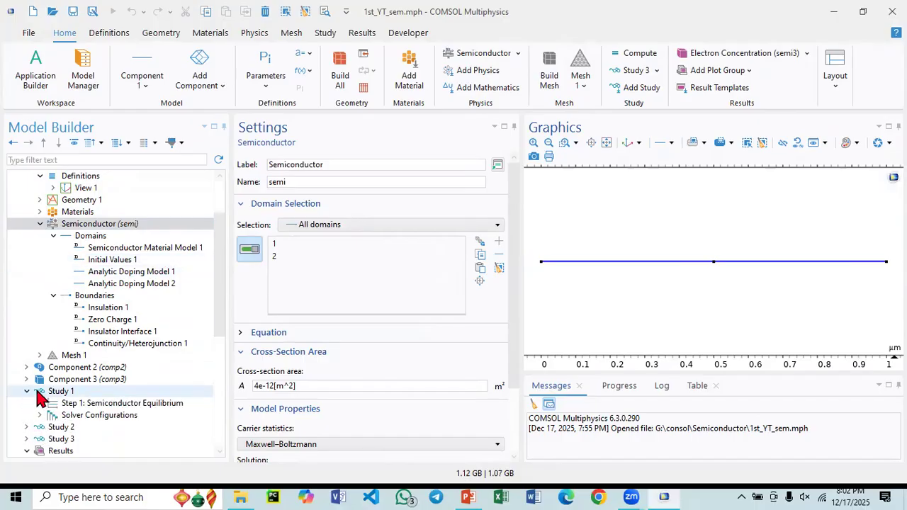
{"action": "left_click", "coordinate": [57, 392]}
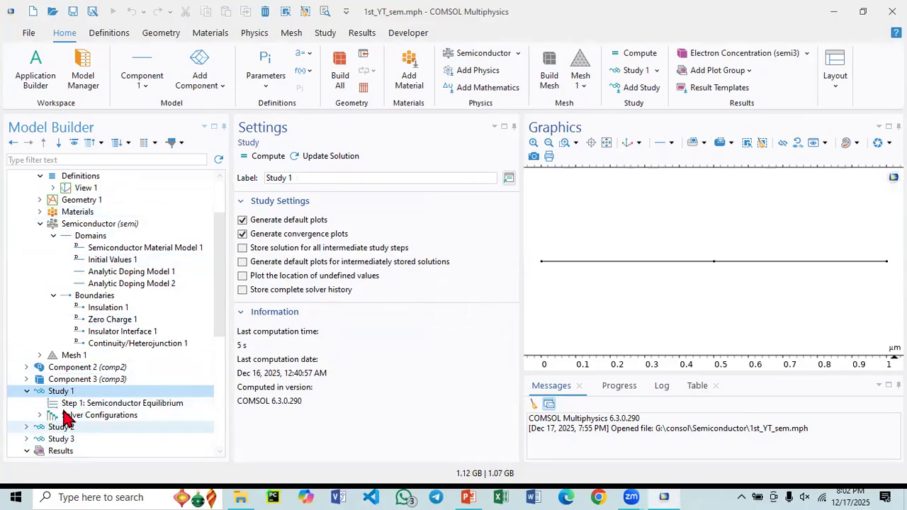
- Examine the domain selection, impurity type and concentration of Analytic Doping Models 1 and 2 in Component 1's Semiconductor interface
{"action": "scroll", "coordinate": [91, 326], "scroll_direction": "up", "scroll_amount": 2}
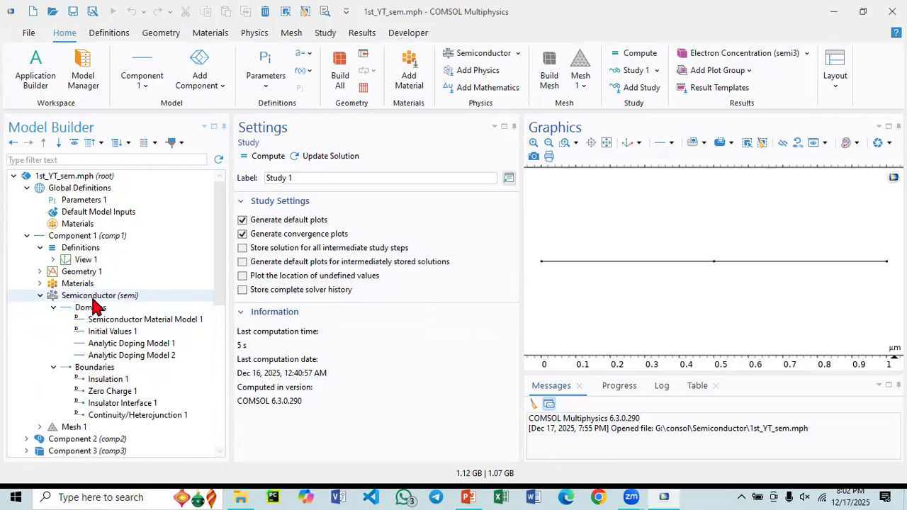
{"action": "left_click", "coordinate": [71, 297]}
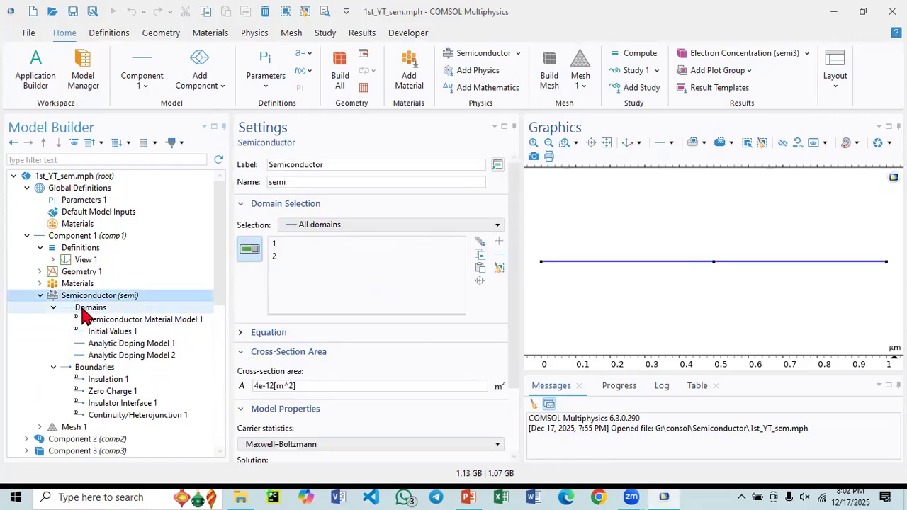
{"action": "left_click", "coordinate": [121, 345]}
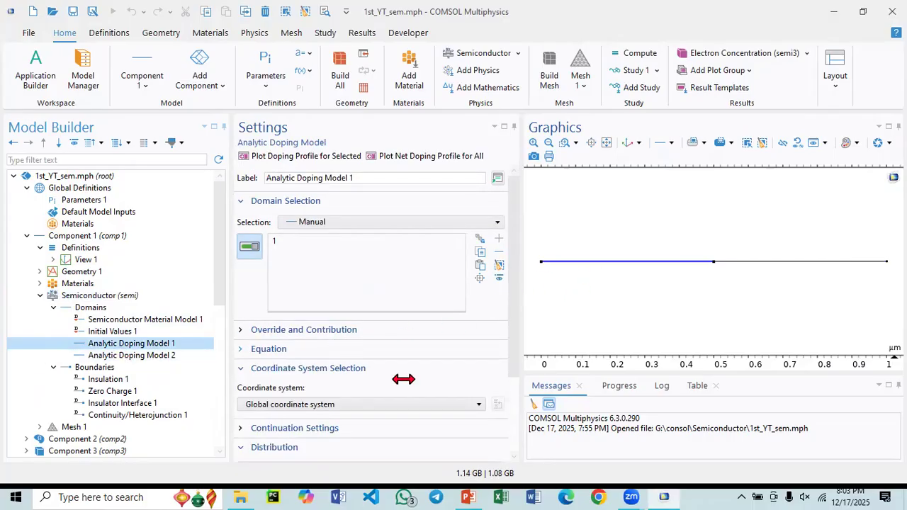
{"action": "scroll", "coordinate": [272, 396], "scroll_direction": "down", "scroll_amount": 3}
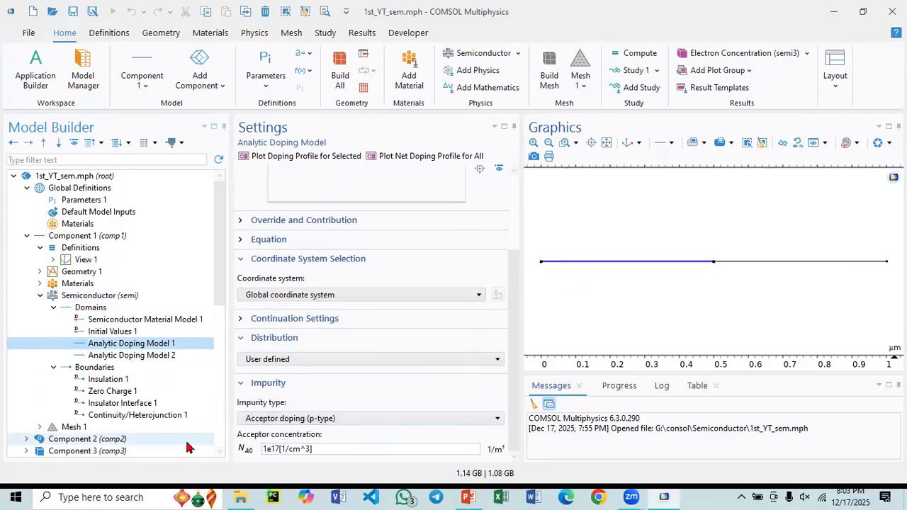
{"action": "left_click", "coordinate": [131, 355]}
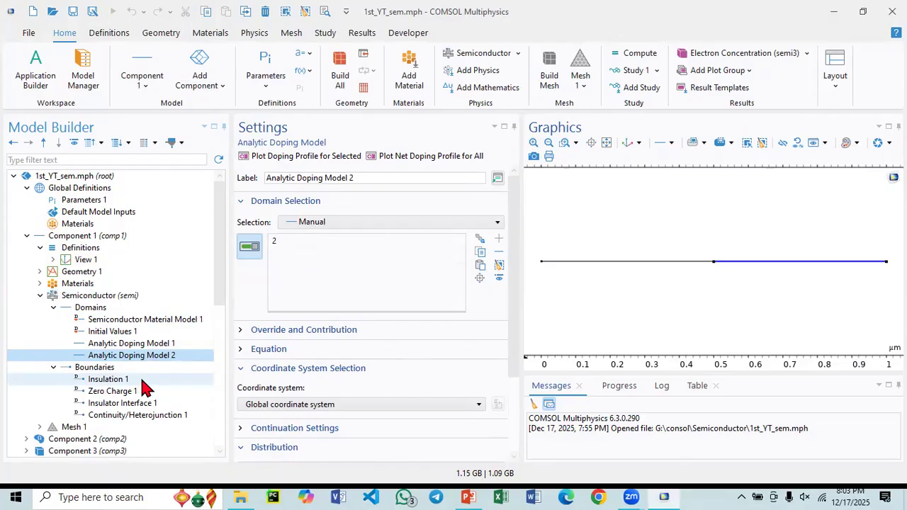
{"action": "scroll", "coordinate": [404, 415], "scroll_direction": "down", "scroll_amount": 3}
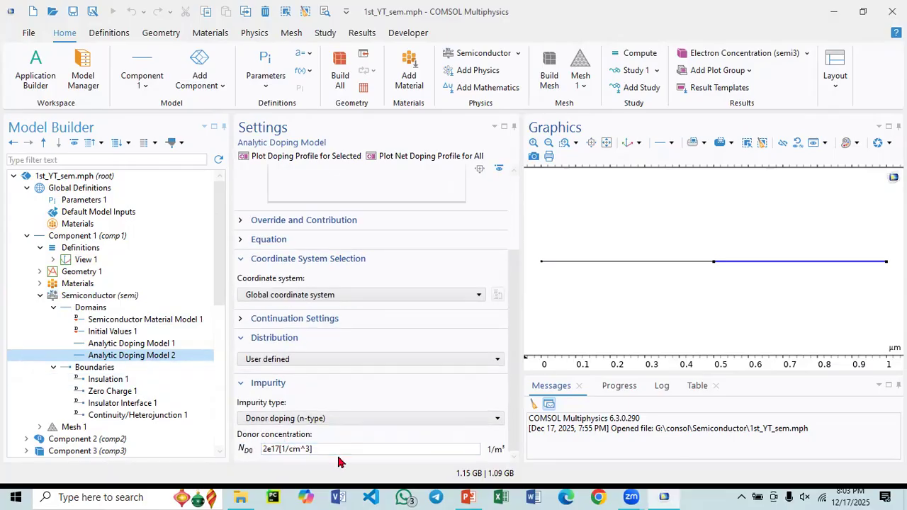
{"action": "left_click", "coordinate": [140, 343]}
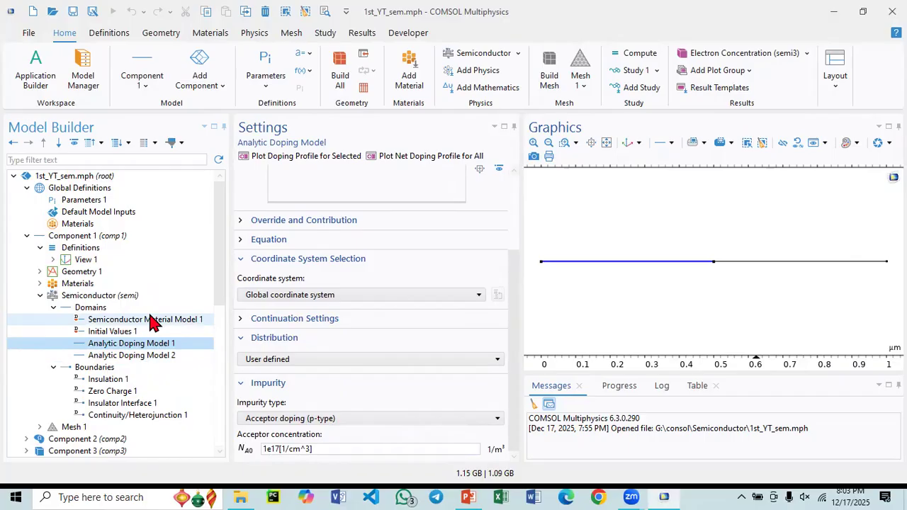
- Check the threshold voltage on the diode current-voltage slide in PowerPoint and return to COMSOL
{"action": "left_click", "coordinate": [469, 496]}
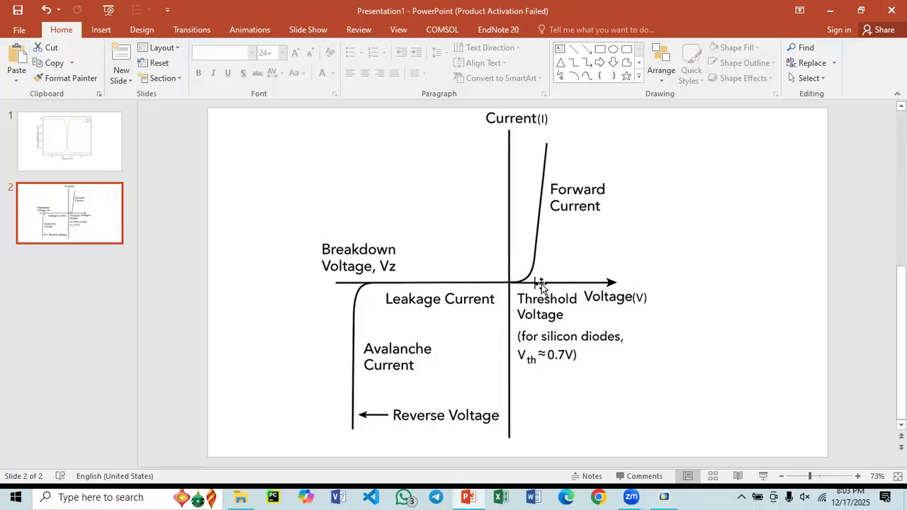
{"action": "left_click", "coordinate": [664, 497]}
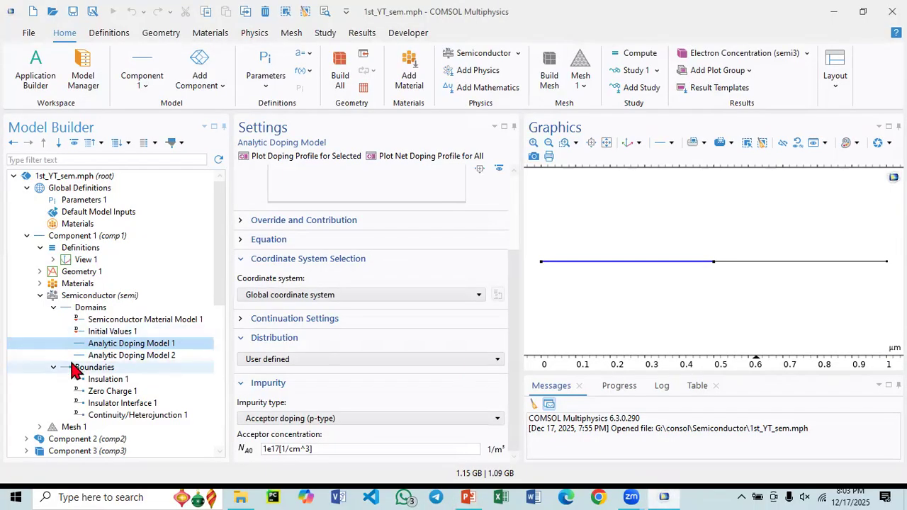
- Inspect the domain selection and material contents of Component 1's Si - Silicon material
{"action": "scroll", "coordinate": [62, 402], "scroll_direction": "down", "scroll_amount": 2}
{"action": "scroll", "coordinate": [57, 312], "scroll_direction": "up", "scroll_amount": 1}
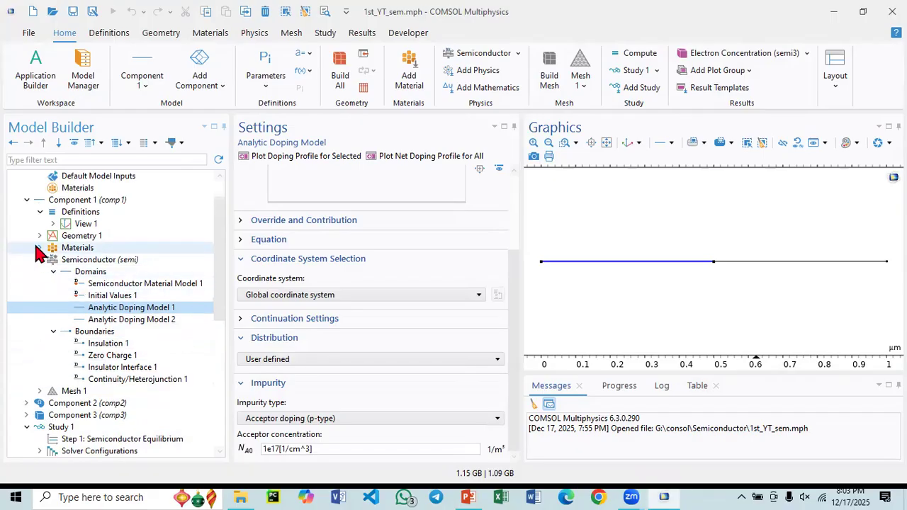
{"action": "left_click", "coordinate": [40, 248]}
{"action": "left_click", "coordinate": [77, 260]}
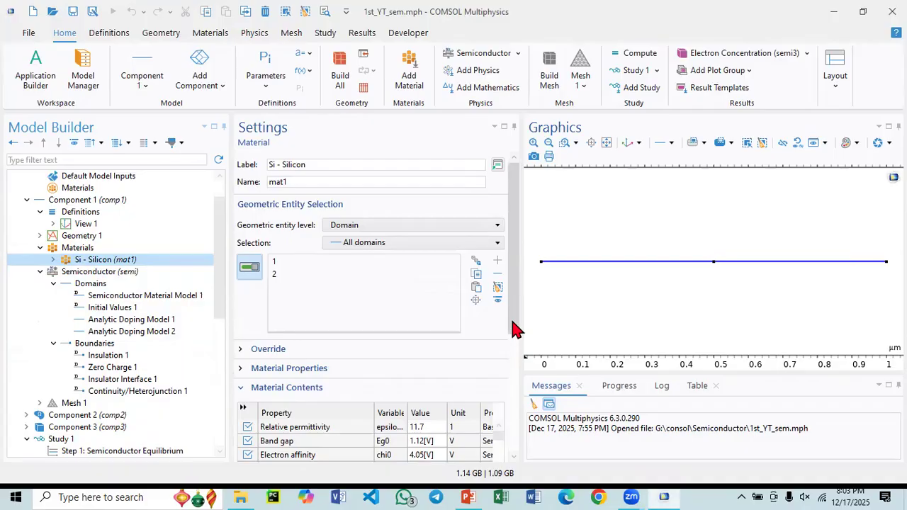
{"action": "left_click_drag", "start_coordinate": [517, 328], "coordinate": [511, 350]}
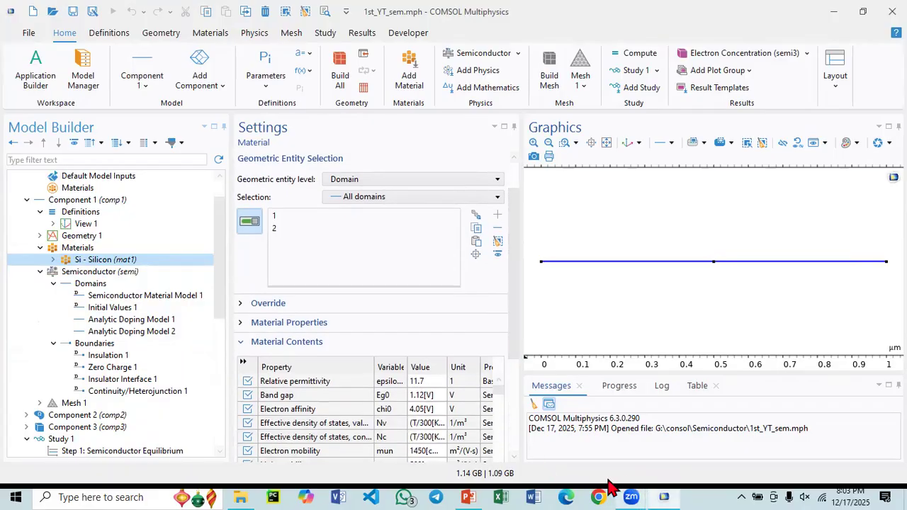
- Switch to PowerPoint to view the diode current-voltage slide
{"action": "left_click", "coordinate": [468, 497]}
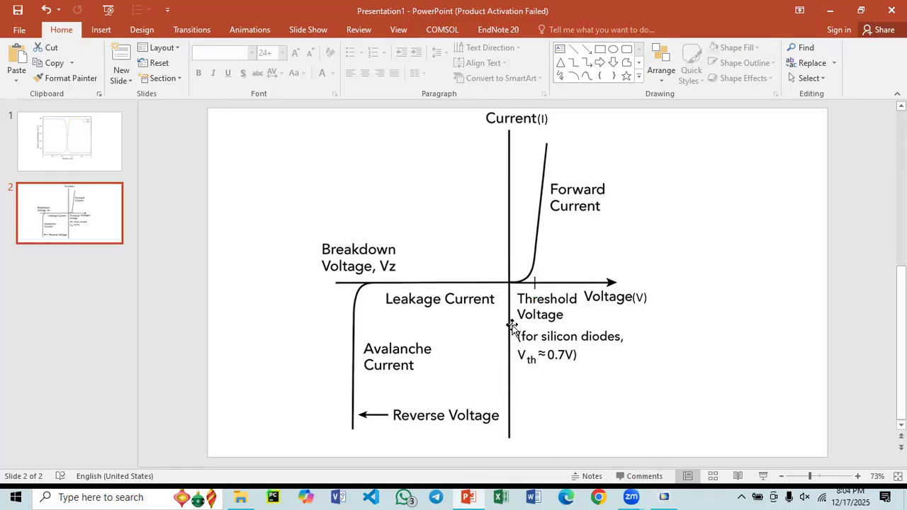
- Switch to COMSOL and examine which features, including doping and trap density, can be added to the domains of Component 1's Semiconductor interface
{"action": "left_click", "coordinate": [664, 496]}
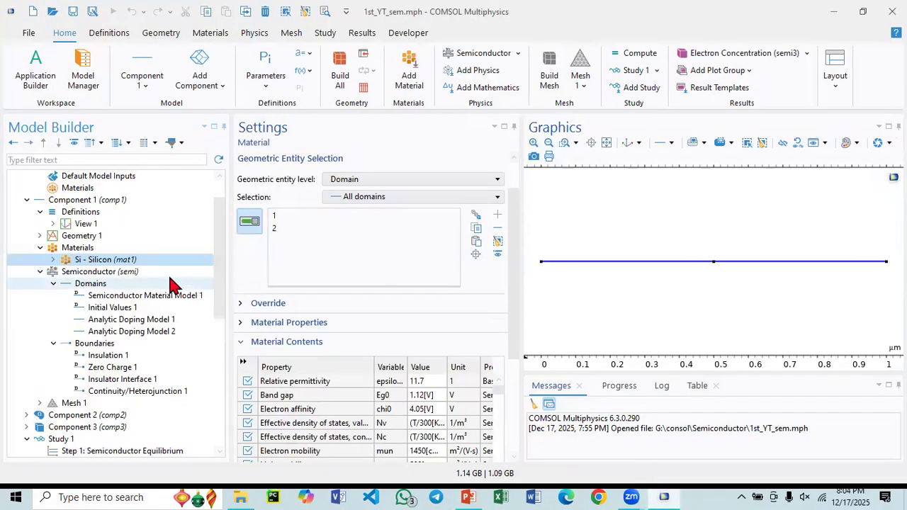
{"action": "left_click", "coordinate": [101, 286]}
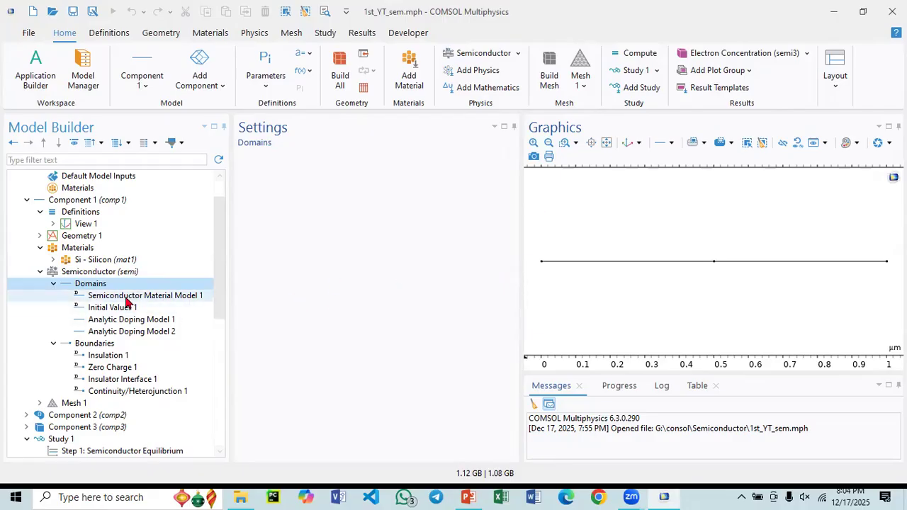
{"action": "right_click", "coordinate": [106, 288]}
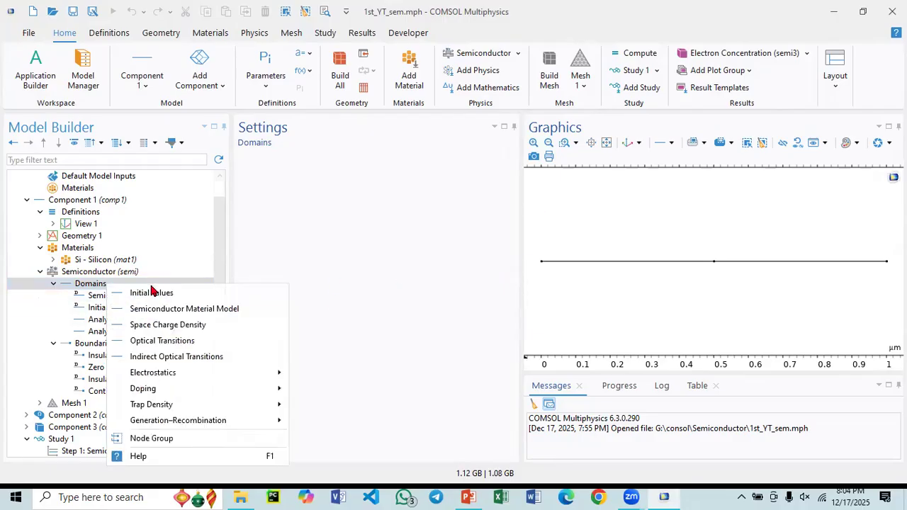
{"action": "mouse_move", "coordinate": [165, 375]}
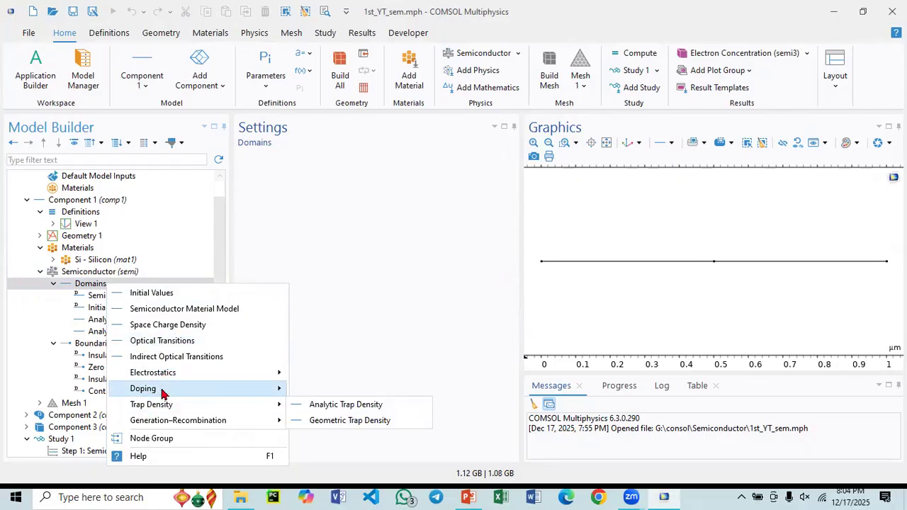
{"action": "mouse_move", "coordinate": [163, 394]}
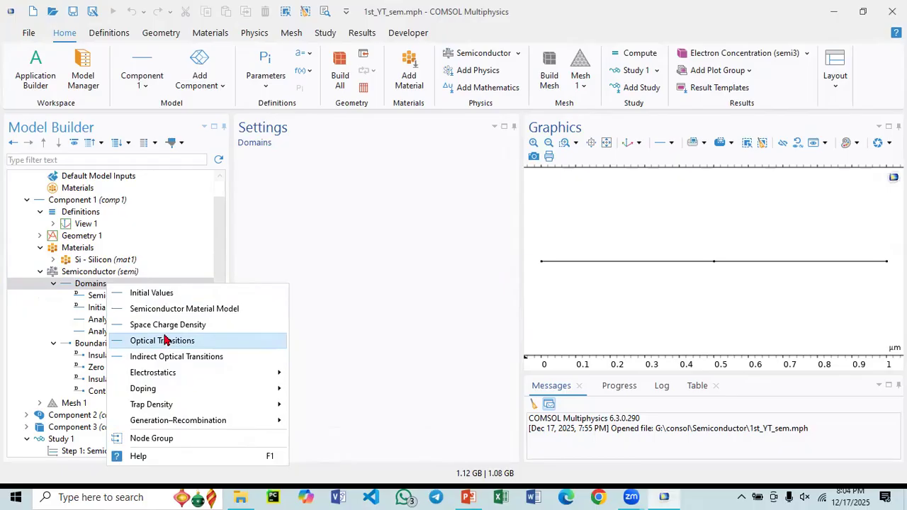
- Add a Metal Contact boundary condition to Component 1's Semiconductor interface and assign it to boundary 1, the endpoint at 0 µm
{"action": "left_click", "coordinate": [83, 345]}
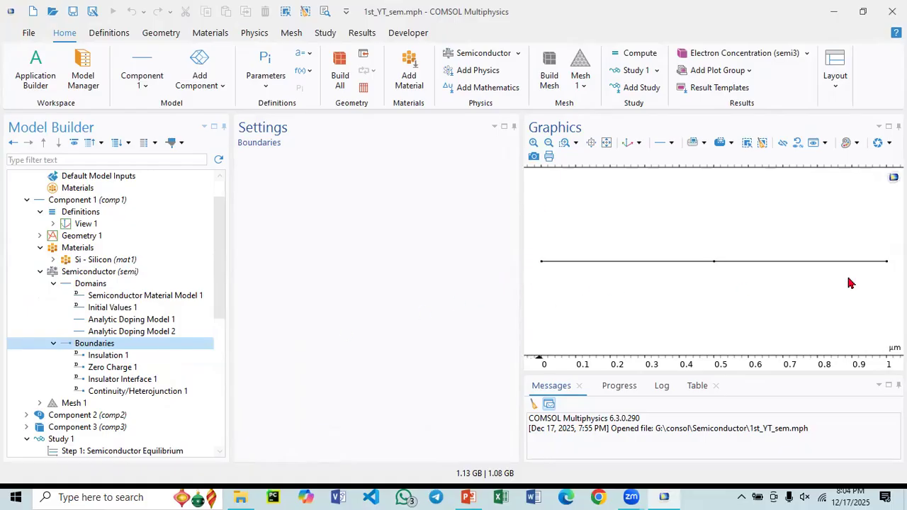
{"action": "right_click", "coordinate": [91, 347]}
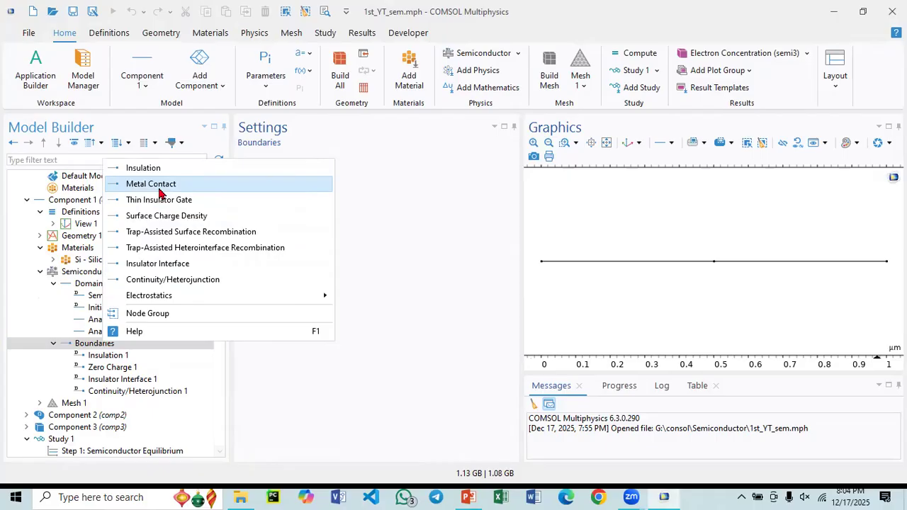
{"action": "left_click", "coordinate": [158, 188]}
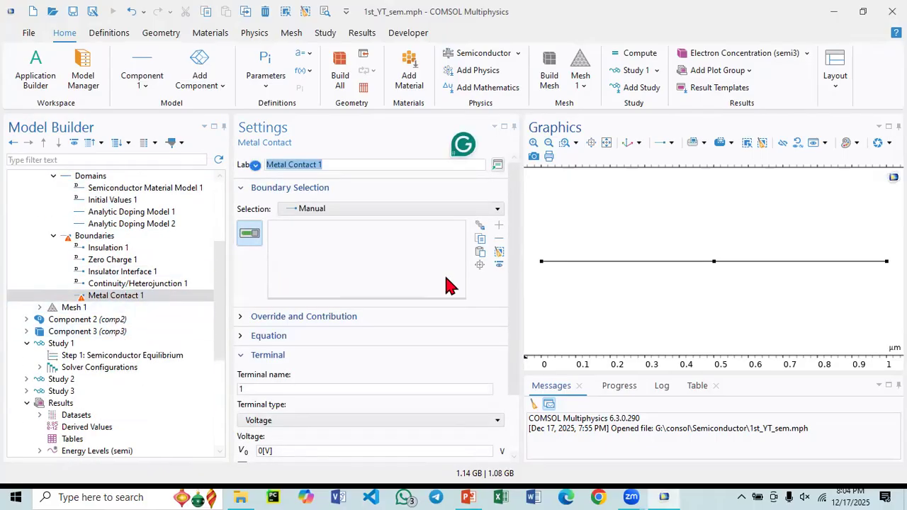
{"action": "left_click", "coordinate": [541, 264]}
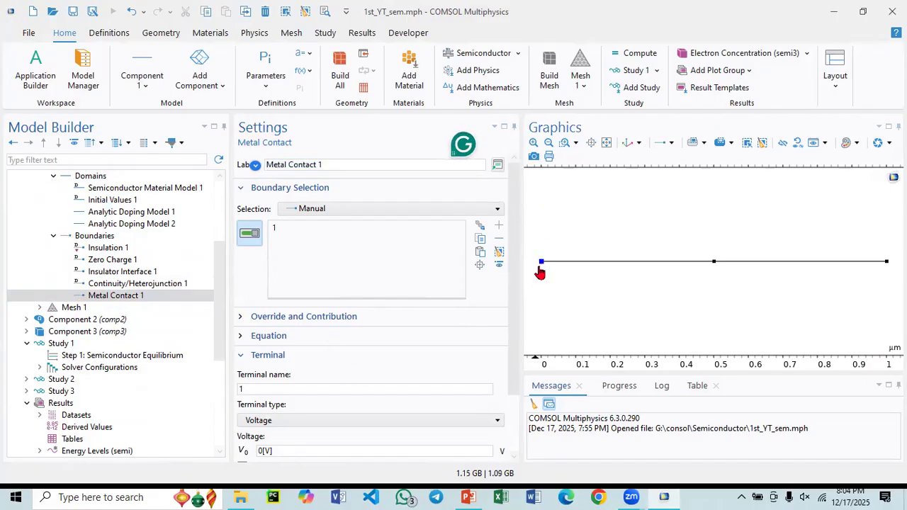
- Review the terminal and contact type of Metal Contact 1 and check the impurity type of Analytic Doping Model 1
{"action": "left_click_drag", "start_coordinate": [510, 283], "coordinate": [510, 347]}
{"action": "scroll", "coordinate": [106, 276], "scroll_direction": "up", "scroll_amount": 1}
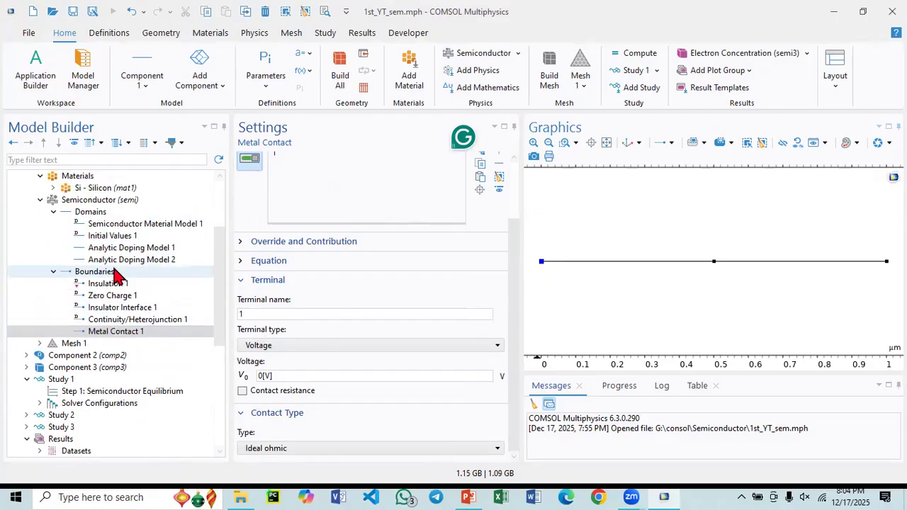
{"action": "left_click", "coordinate": [156, 249]}
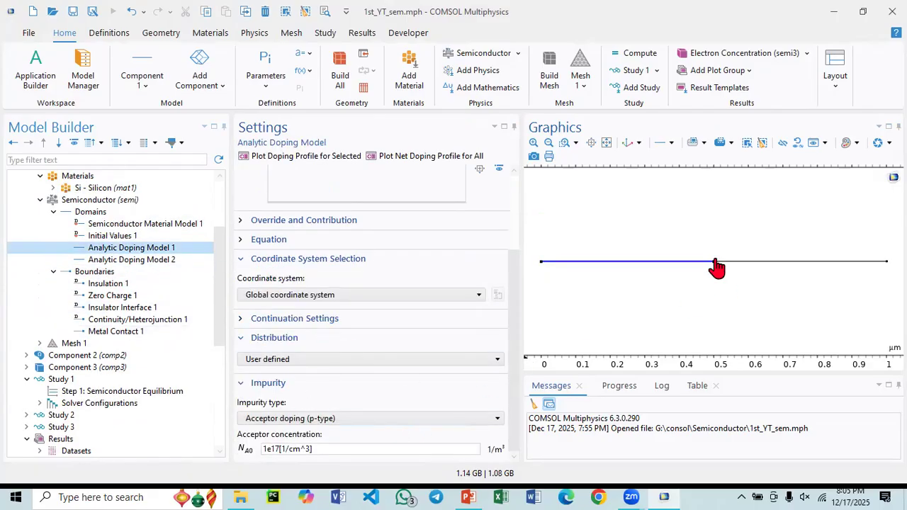
{"action": "left_click", "coordinate": [134, 337]}
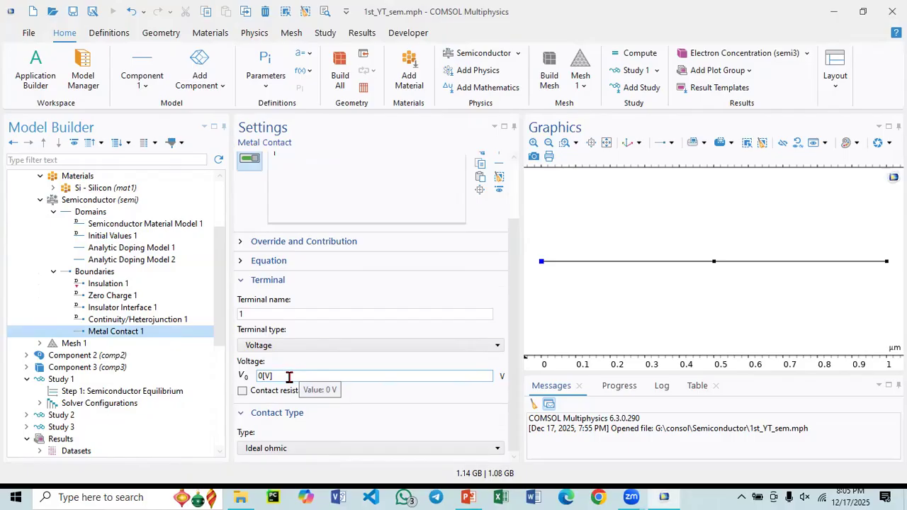
- Set the terminal voltage of Metal Contact 1 to the parameter V0
{"action": "left_click_drag", "start_coordinate": [273, 378], "coordinate": [259, 386]}
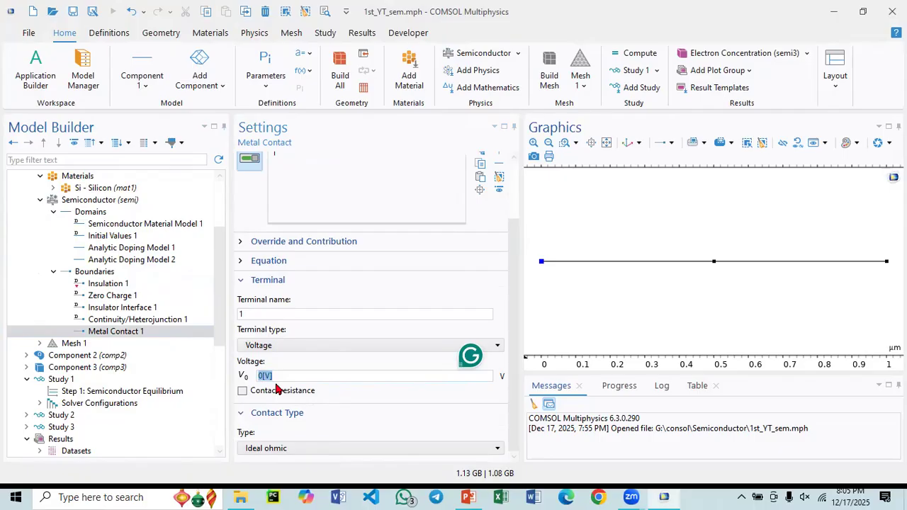
{"action": "type", "text": "V"}
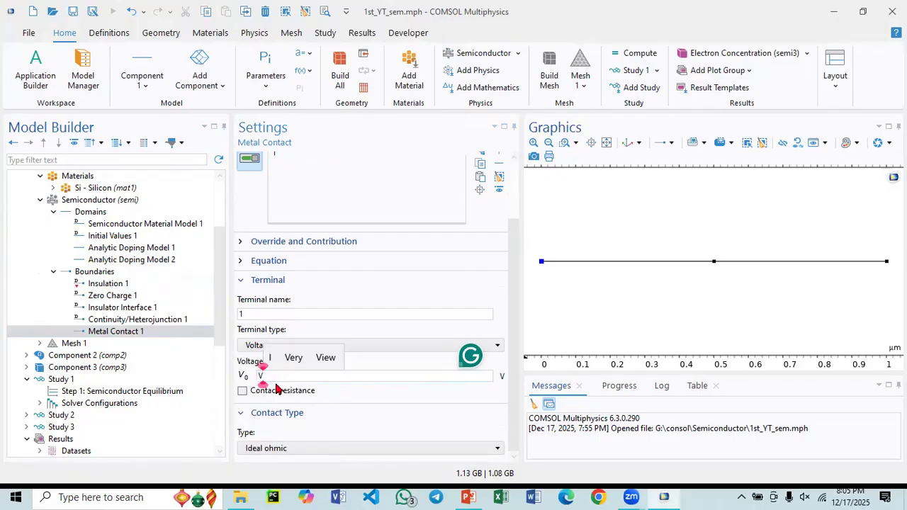
{"action": "type", "text": "0"}
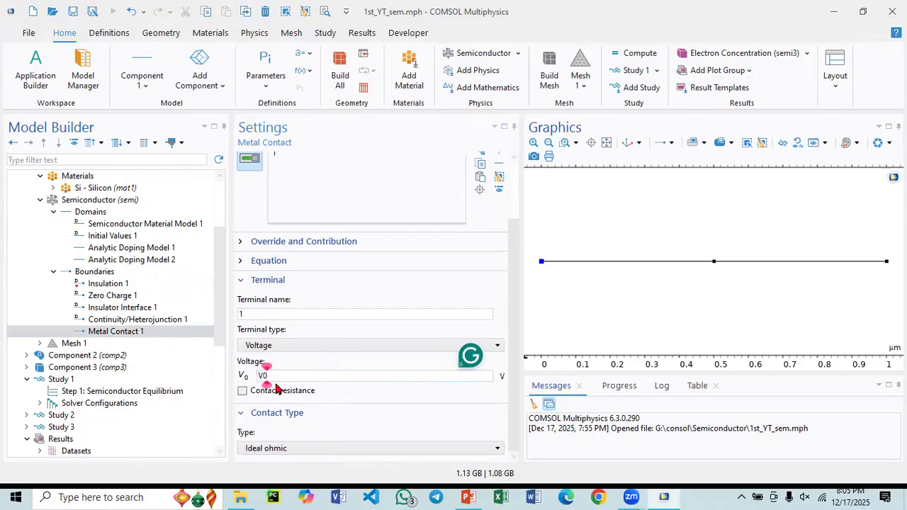
{"action": "left_click_drag", "start_coordinate": [284, 375], "coordinate": [243, 384]}
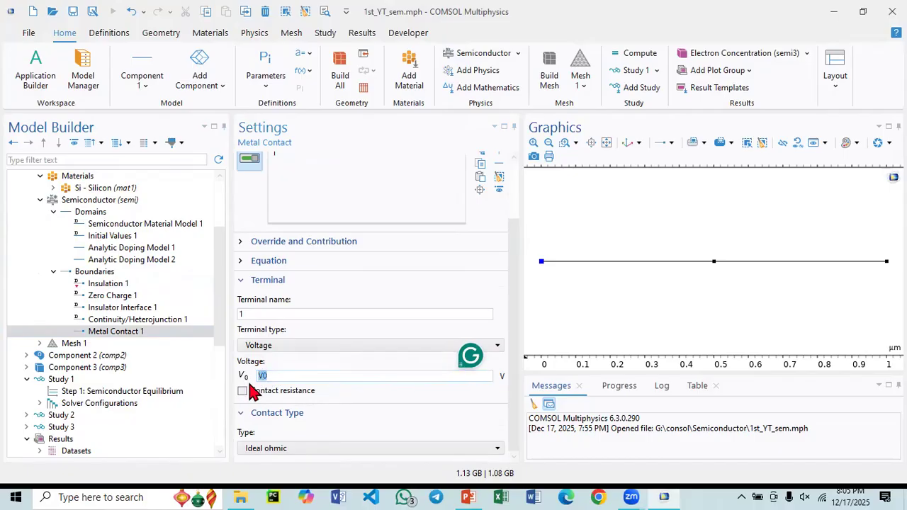
- Define a global parameter V0 with the expression 0[V] in Parameters 1
{"action": "scroll", "coordinate": [128, 295], "scroll_direction": "up", "scroll_amount": 3}
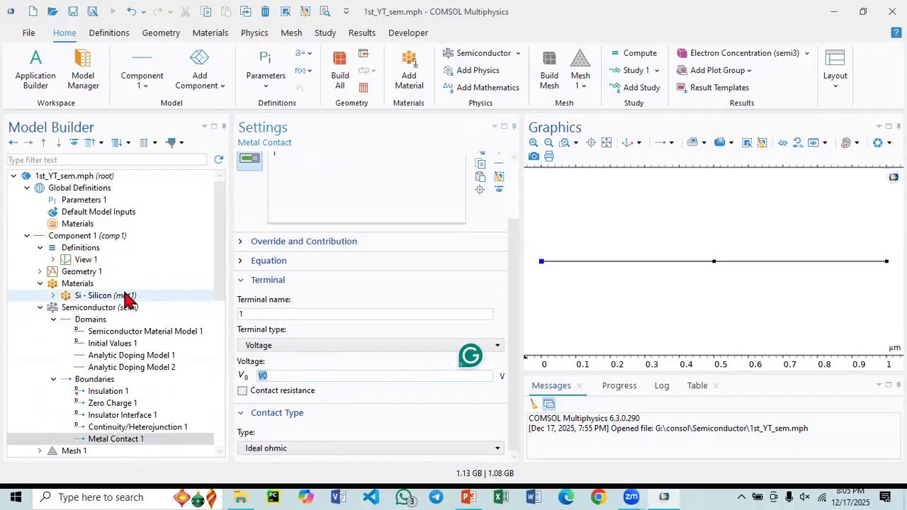
{"action": "left_click", "coordinate": [85, 200]}
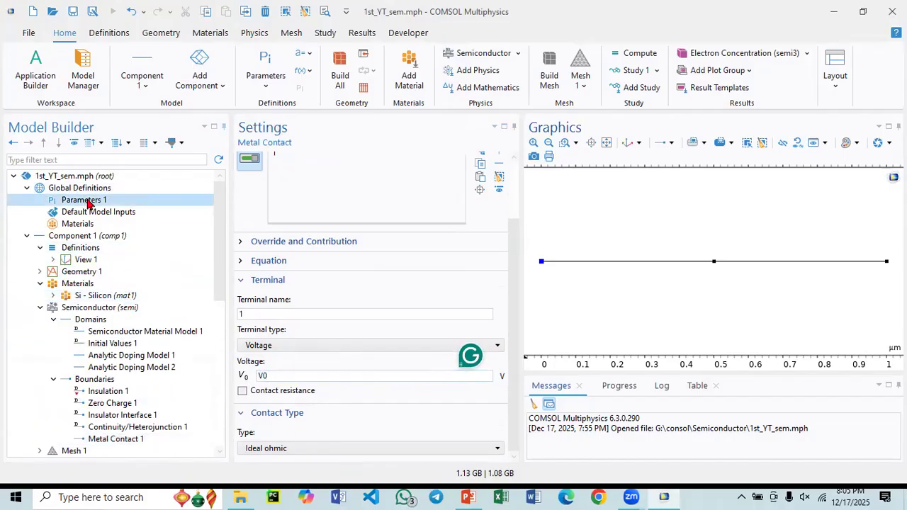
{"action": "left_click", "coordinate": [264, 235]}
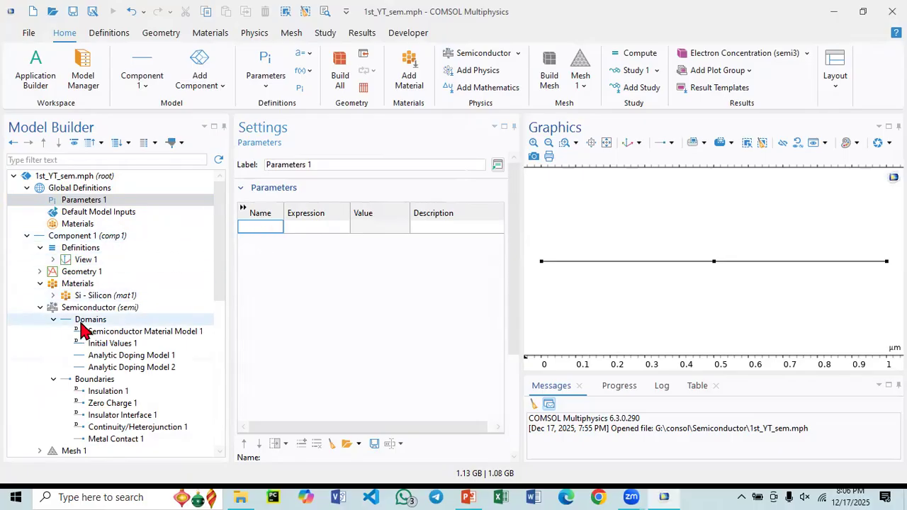
{"action": "scroll", "coordinate": [39, 362], "scroll_direction": "down", "scroll_amount": 3}
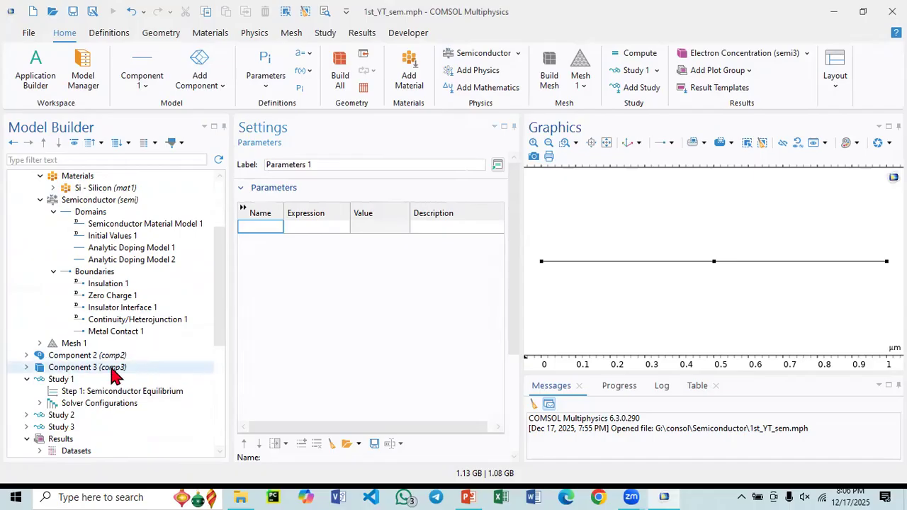
{"action": "scroll", "coordinate": [105, 262], "scroll_direction": "up", "scroll_amount": 3}
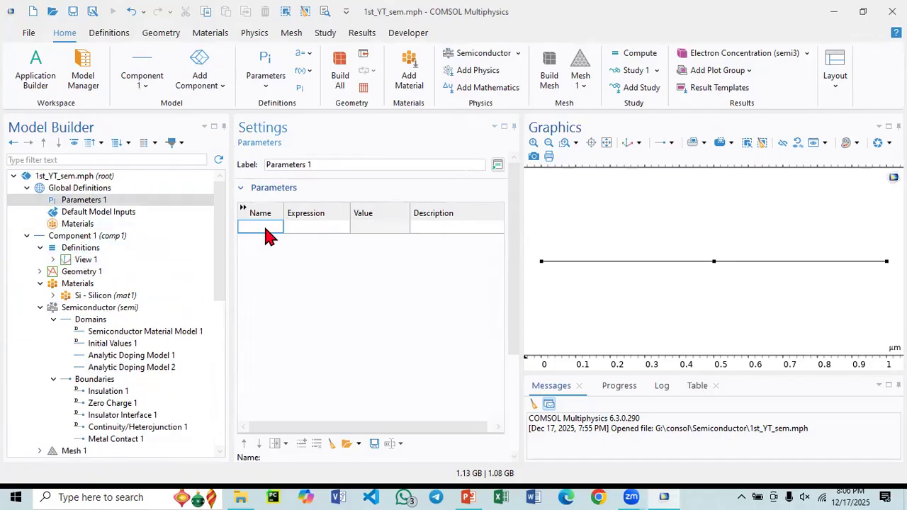
{"action": "type", "text": "V0"}
{"action": "left_click", "coordinate": [300, 227]}
{"action": "type", "text": "0"}
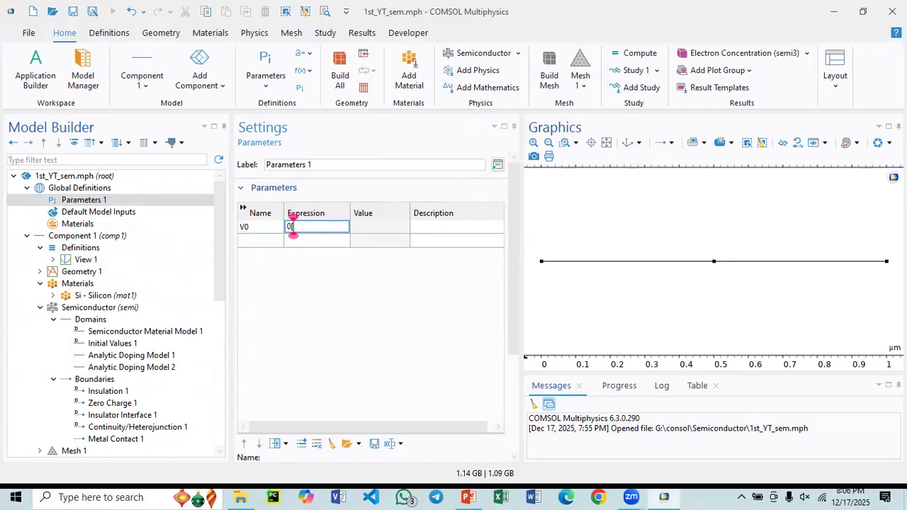
{"action": "type", "text": "[V"}
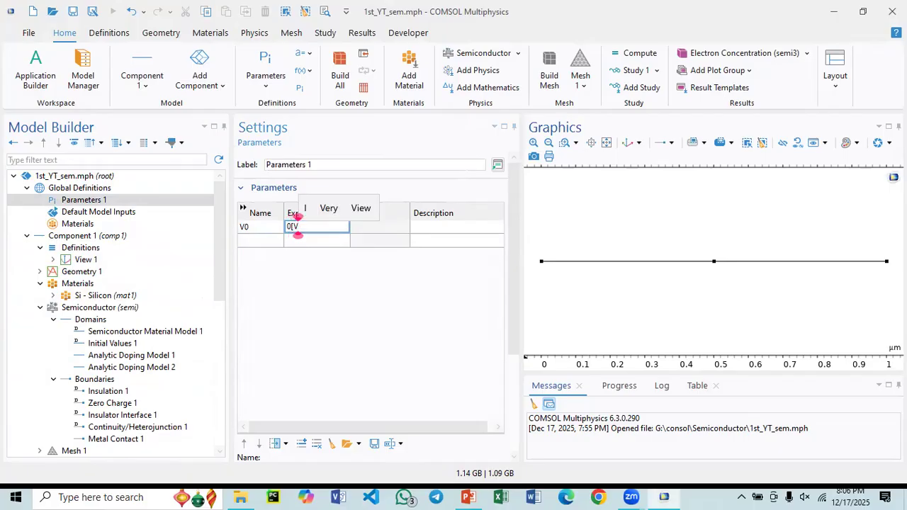
{"action": "type", "text": "]"}
{"action": "left_click", "coordinate": [297, 244]}
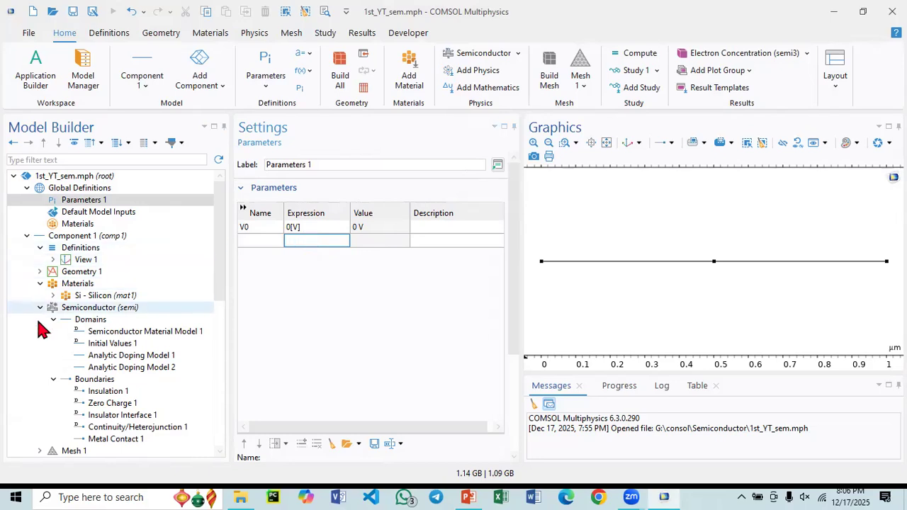
- Duplicate Metal Contact 1 in the boundary conditions of Component 1's Semiconductor interface
{"action": "scroll", "coordinate": [100, 270], "scroll_direction": "down", "scroll_amount": 3}
{"action": "left_click", "coordinate": [113, 330]}
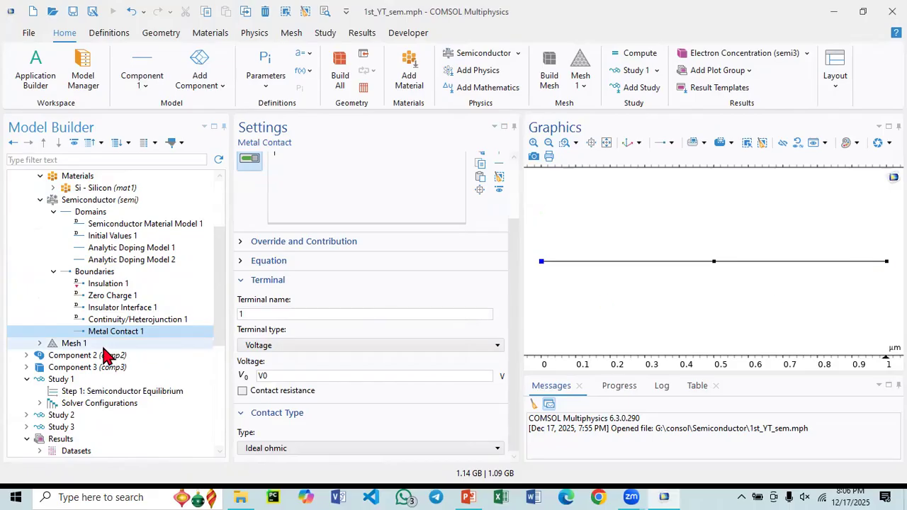
{"action": "scroll", "coordinate": [139, 306], "scroll_direction": "down", "scroll_amount": 3}
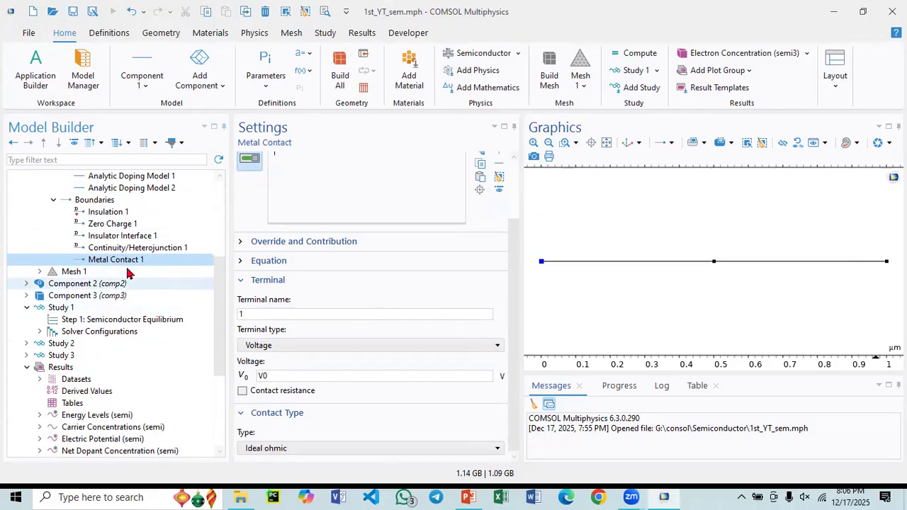
{"action": "right_click", "coordinate": [128, 260]}
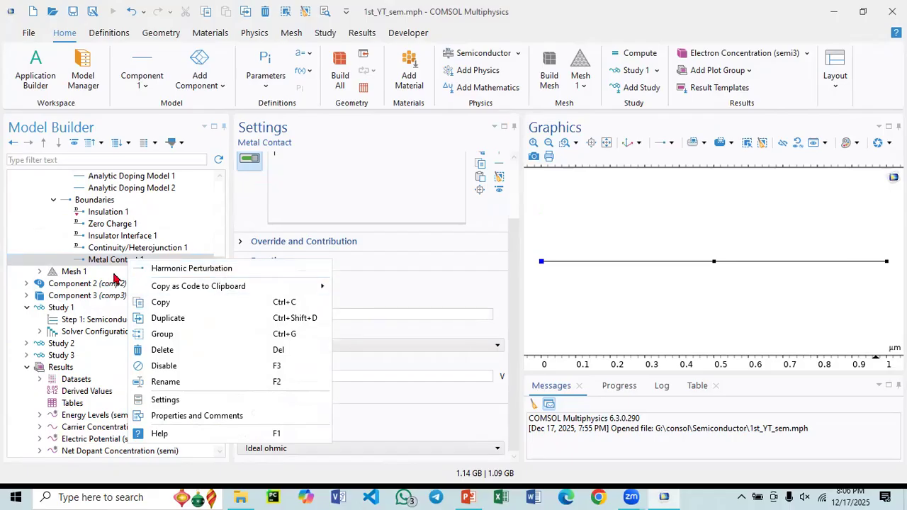
{"action": "left_click", "coordinate": [168, 325]}
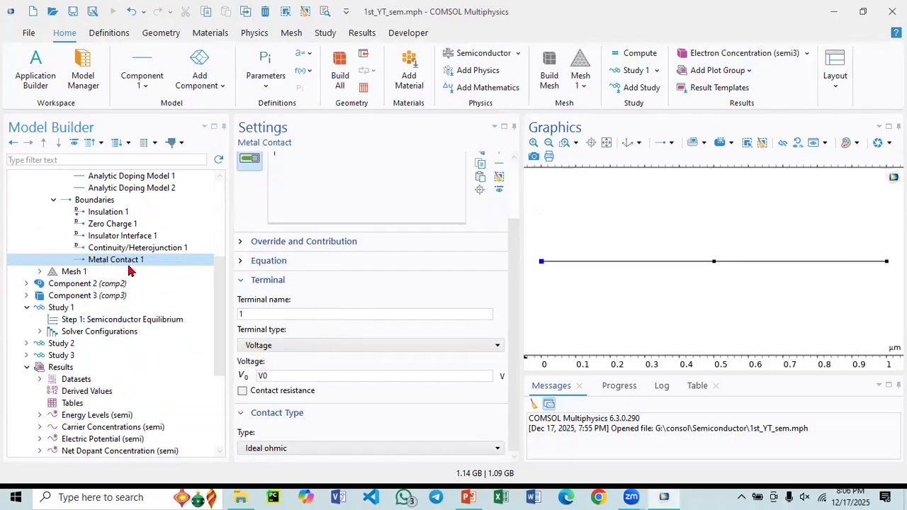
- Rename the original Metal Contact 1 as Metal Contact P
{"action": "scroll", "coordinate": [322, 240], "scroll_direction": "up", "scroll_amount": 1}
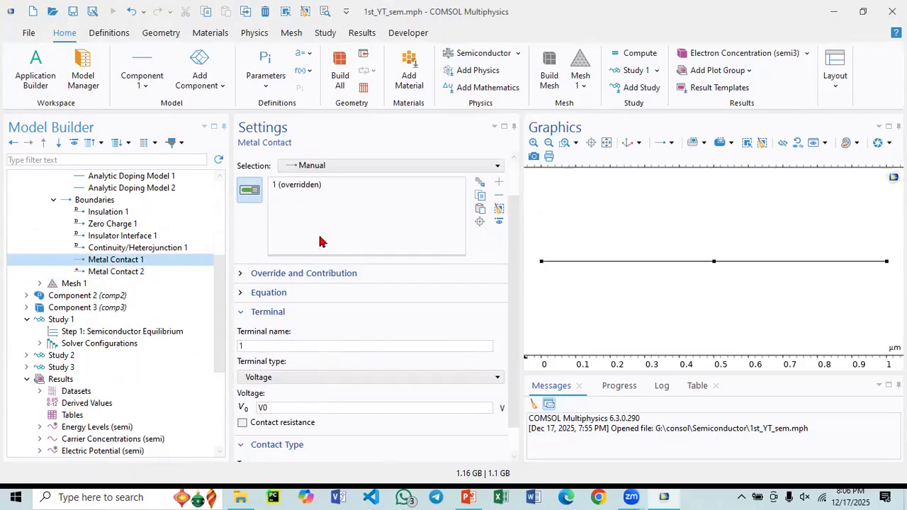
{"action": "left_click_drag", "start_coordinate": [512, 239], "coordinate": [511, 188]}
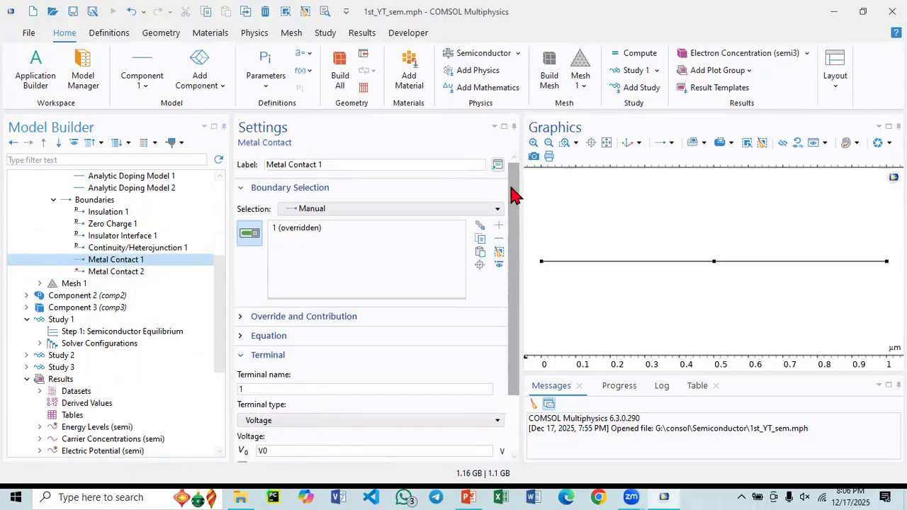
{"action": "left_click_drag", "start_coordinate": [317, 166], "coordinate": [329, 166]}
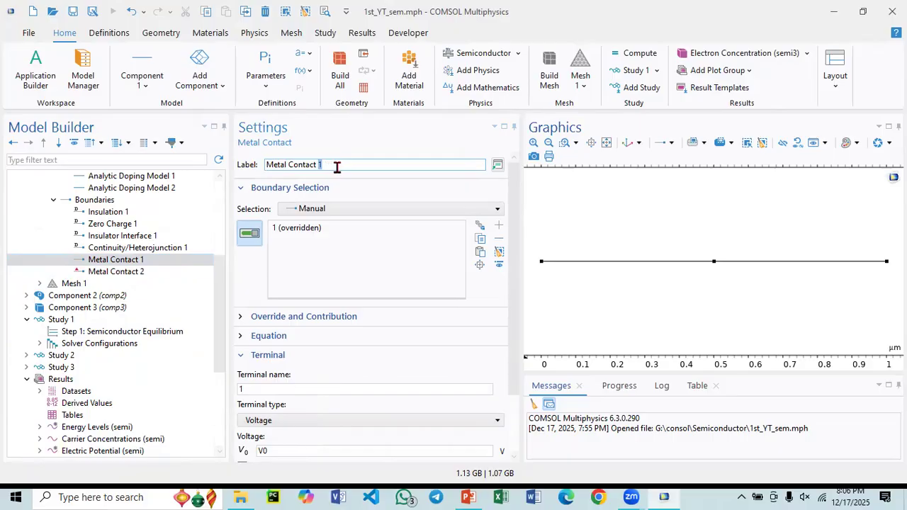
{"action": "type", "text": "P"}
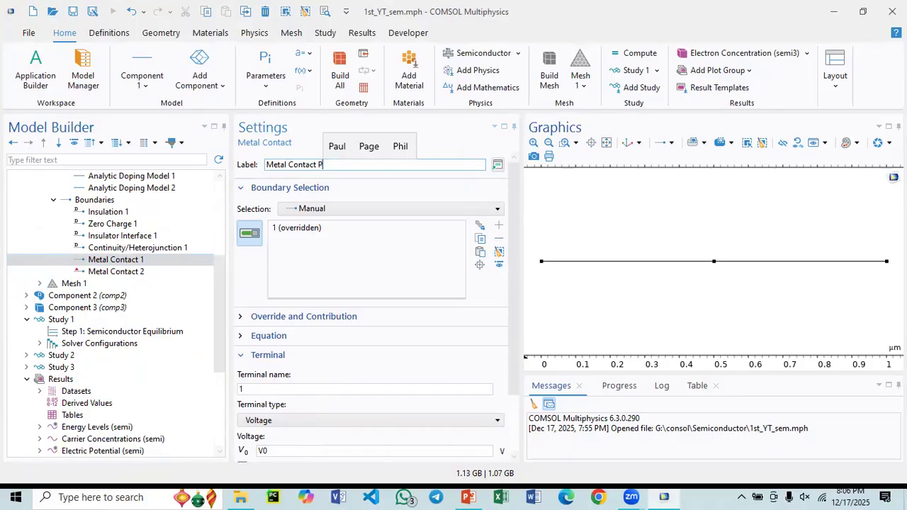
- Rename the duplicated Metal Contact 2 as Metal Contact N
{"action": "left_click", "coordinate": [119, 273]}
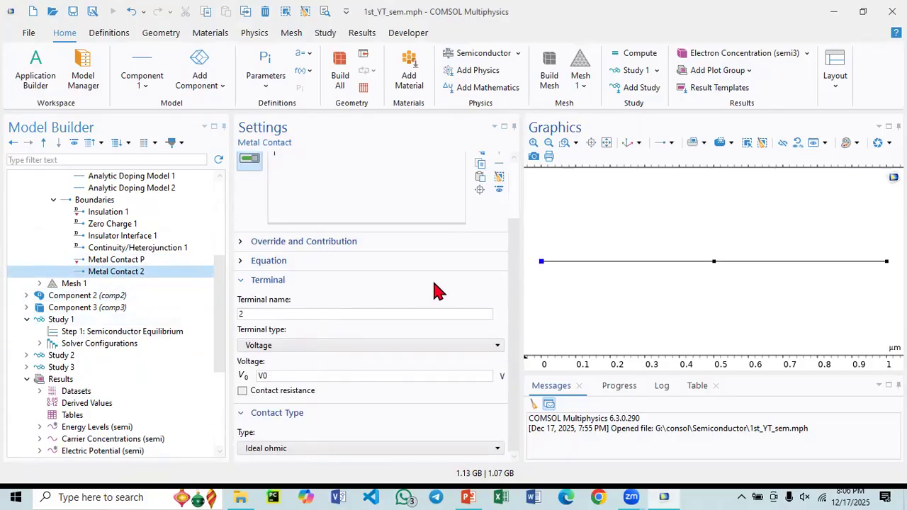
{"action": "left_click_drag", "start_coordinate": [516, 307], "coordinate": [537, 206]}
{"action": "left_click_drag", "start_coordinate": [316, 165], "coordinate": [330, 167]}
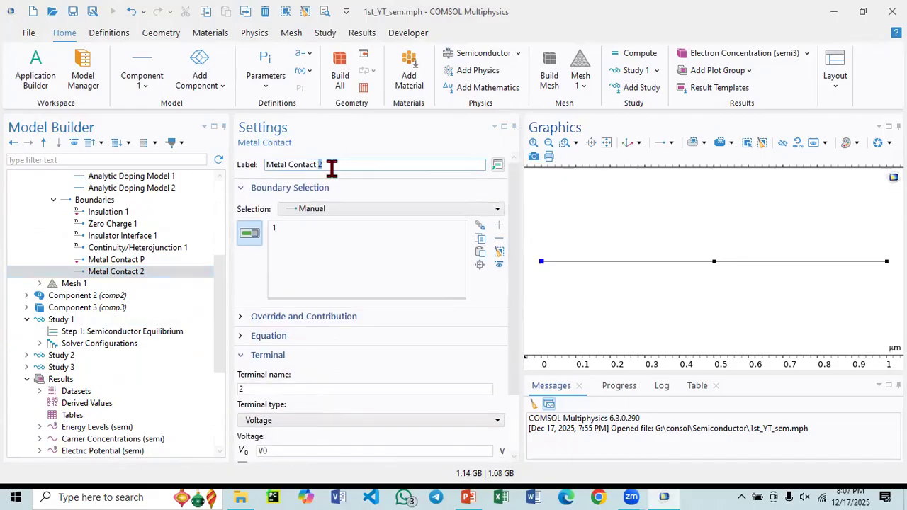
{"action": "type", "text": "N"}
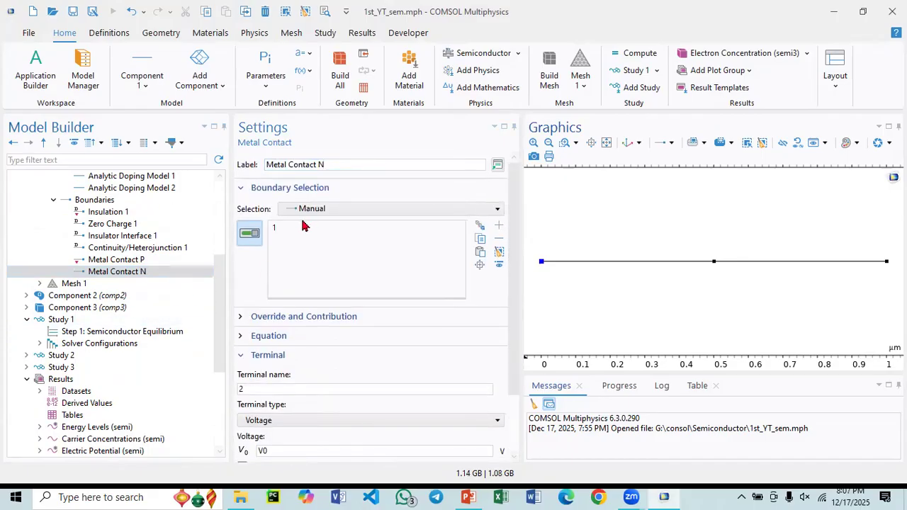
- Reassign Metal Contact N from boundary 1 to boundary 3, the N-side end point of the line
{"action": "left_click", "coordinate": [286, 228]}
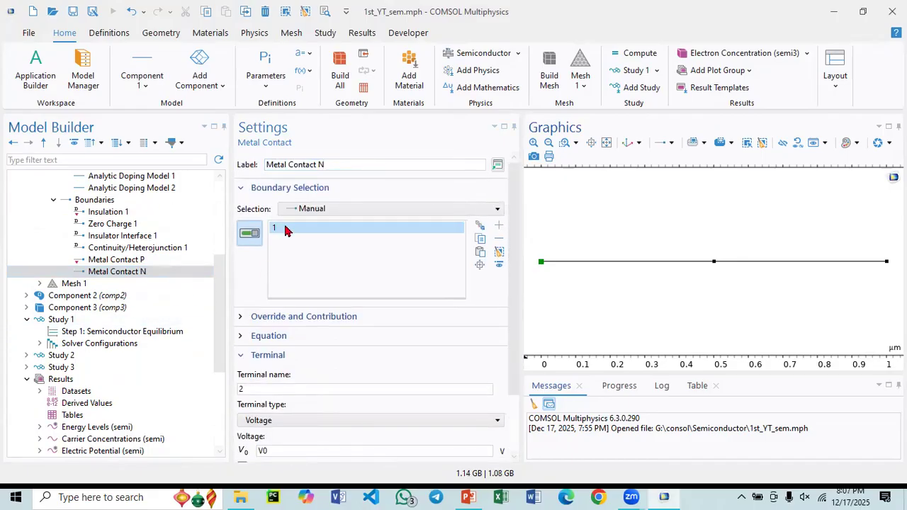
{"action": "left_click", "coordinate": [499, 239]}
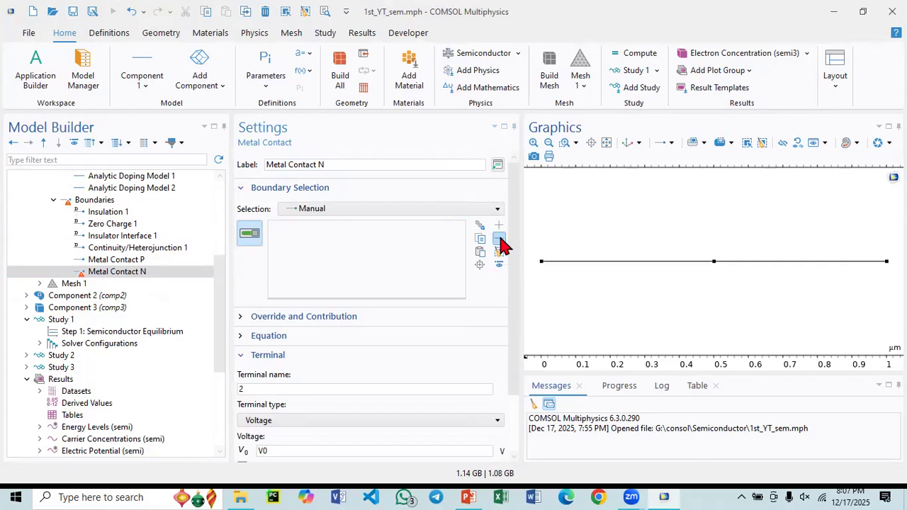
{"action": "left_click", "coordinate": [886, 261]}
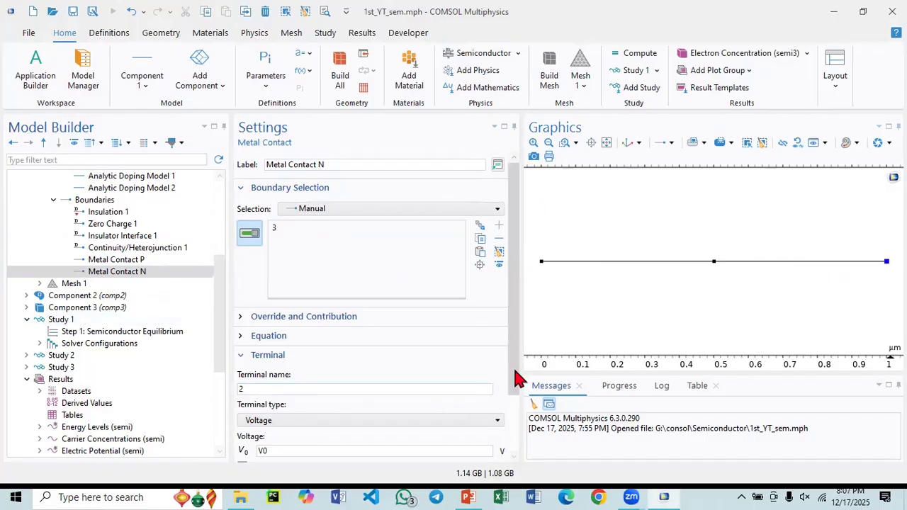
- Keep the Voltage terminal type for Metal Contact N and set its voltage to 0 V
{"action": "scroll", "coordinate": [517, 388], "scroll_direction": "down", "scroll_amount": 1}
{"action": "scroll", "coordinate": [516, 388], "scroll_direction": "down", "scroll_amount": 2}
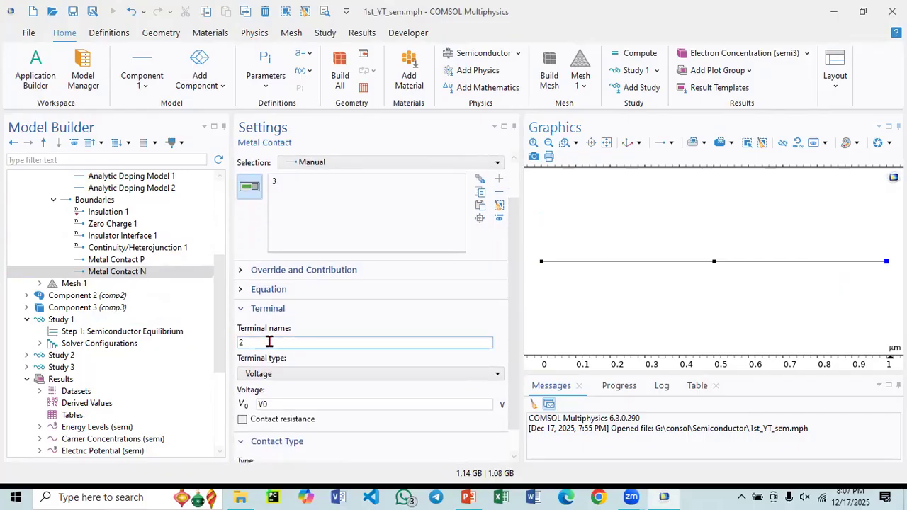
{"action": "left_click", "coordinate": [287, 374]}
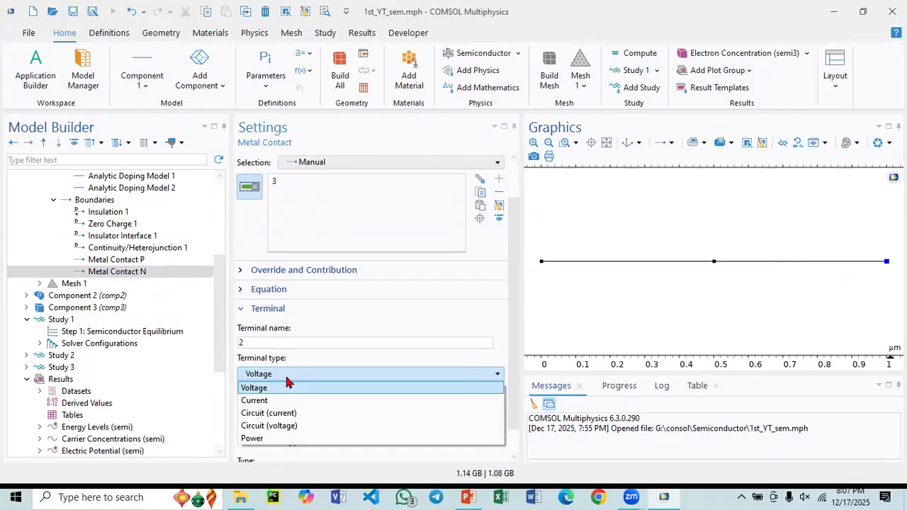
{"action": "left_click", "coordinate": [287, 384]}
{"action": "double_click", "coordinate": [283, 404]}
{"action": "type", "text": "0"}
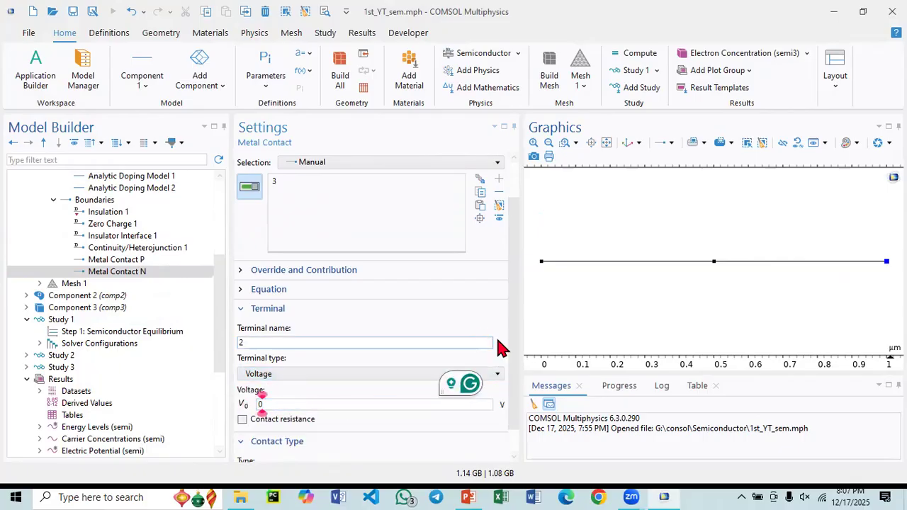
{"action": "scroll", "coordinate": [514, 349], "scroll_direction": "down", "scroll_amount": 1}
{"action": "left_click_drag", "start_coordinate": [516, 375], "coordinate": [518, 307]}
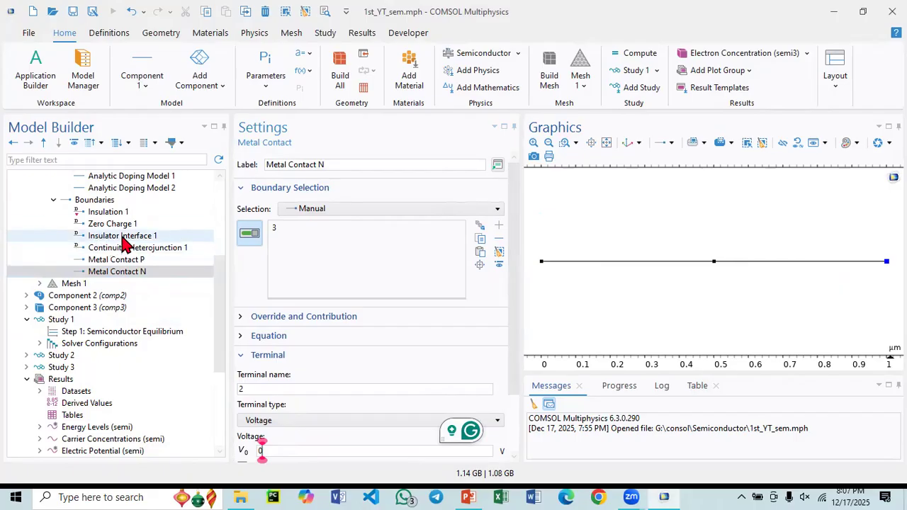
- Examine Component 1's Mesh 1, including its element size parameters and the spacing of the edge elements along the line
{"action": "scroll", "coordinate": [85, 276], "scroll_direction": "up", "scroll_amount": 3}
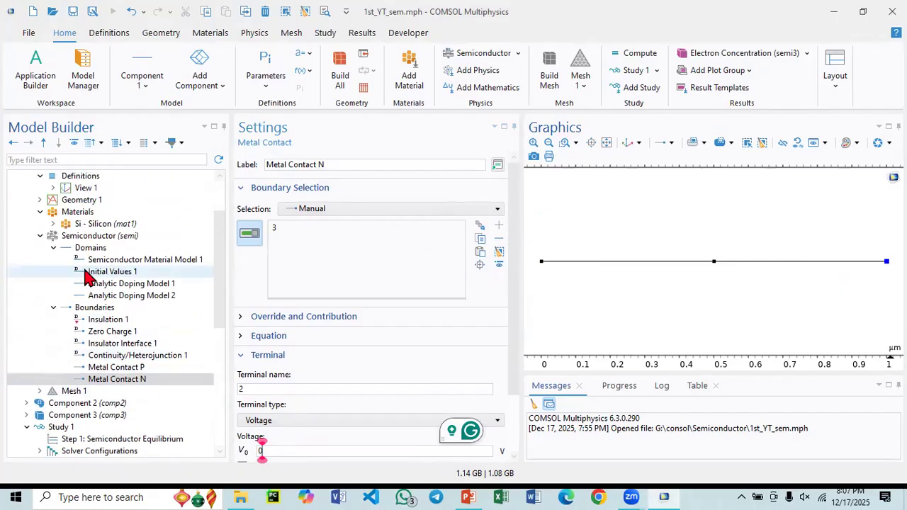
{"action": "scroll", "coordinate": [88, 294], "scroll_direction": "down", "scroll_amount": 2}
{"action": "left_click", "coordinate": [75, 320]}
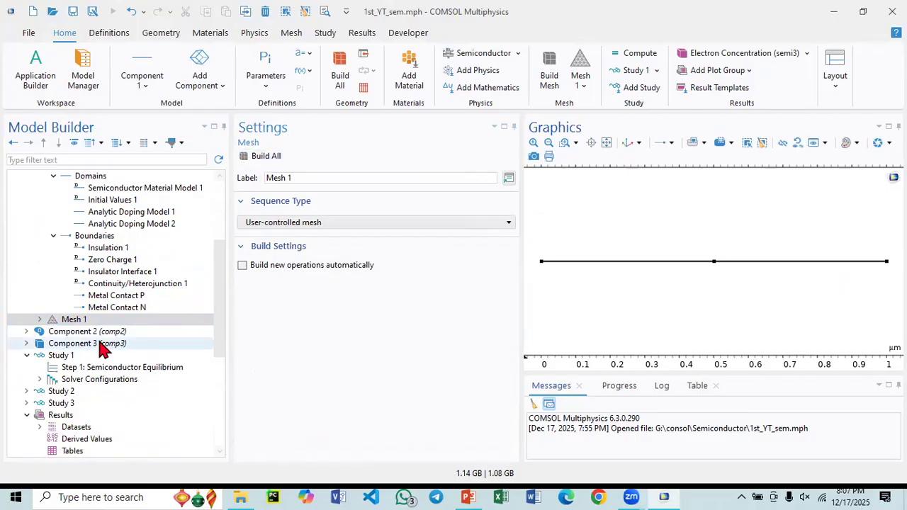
{"action": "left_click", "coordinate": [41, 320]}
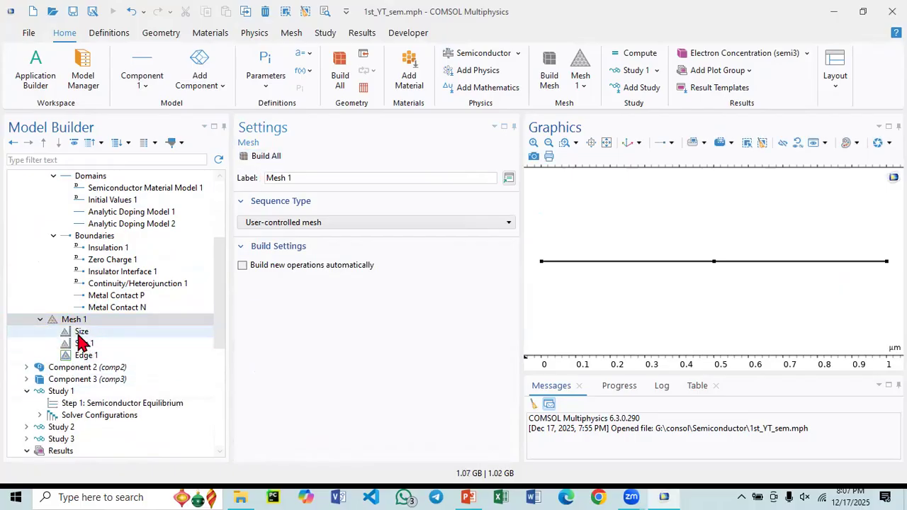
{"action": "left_click", "coordinate": [83, 332]}
{"action": "left_click", "coordinate": [87, 356]}
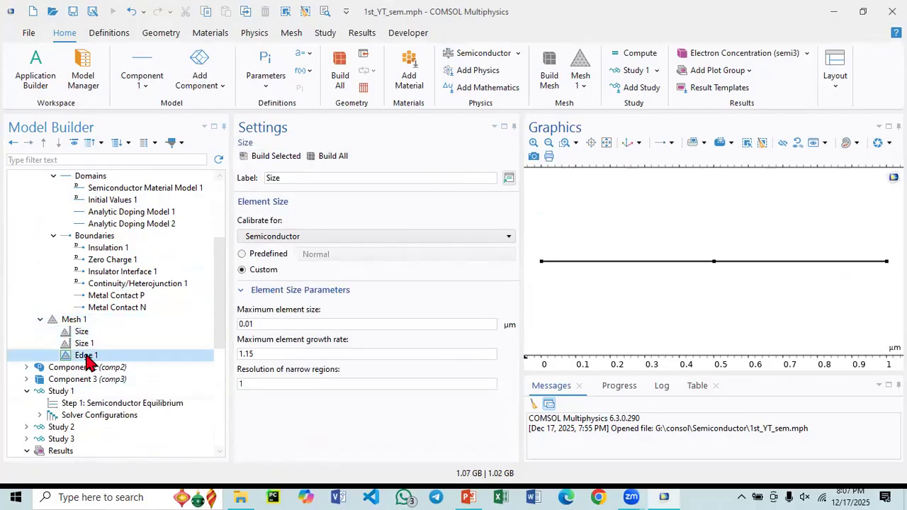
{"action": "left_click", "coordinate": [563, 146]}
{"action": "left_click_drag", "start_coordinate": [566, 260], "coordinate": [611, 284]}
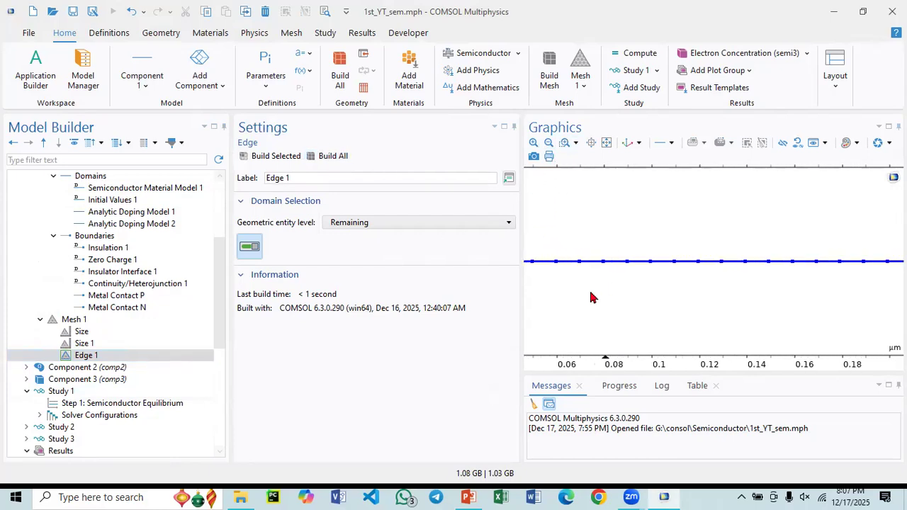
{"action": "left_click", "coordinate": [605, 144]}
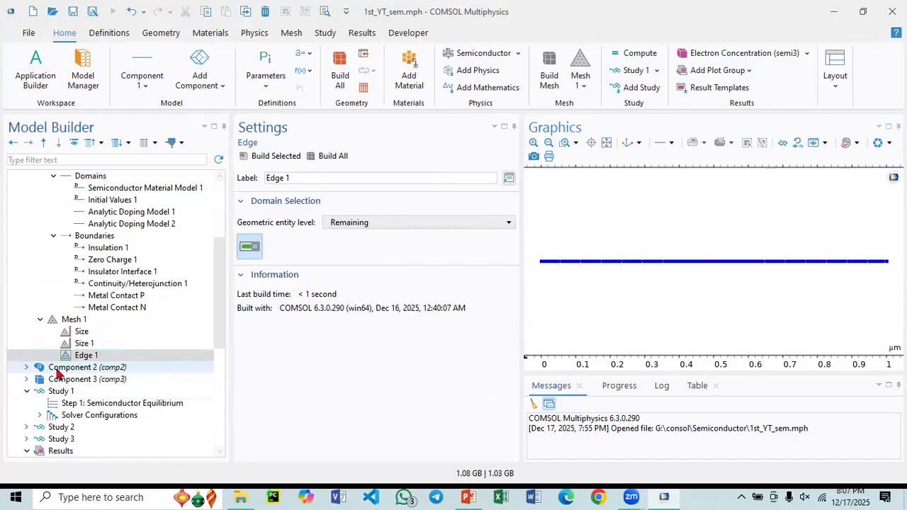
{"action": "scroll", "coordinate": [53, 372], "scroll_direction": "down", "scroll_amount": 4}
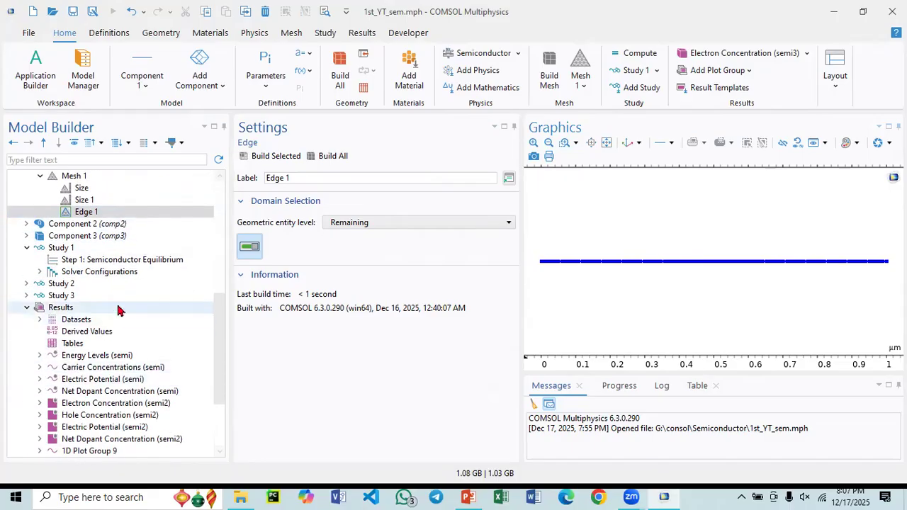
{"action": "scroll", "coordinate": [106, 307], "scroll_direction": "up", "scroll_amount": 2}
{"action": "left_click", "coordinate": [86, 285]}
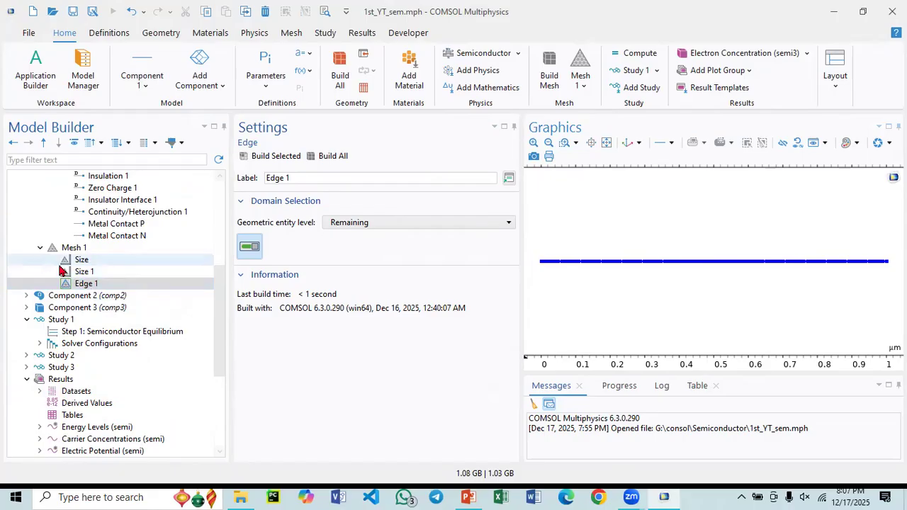
{"action": "left_click", "coordinate": [98, 284]}
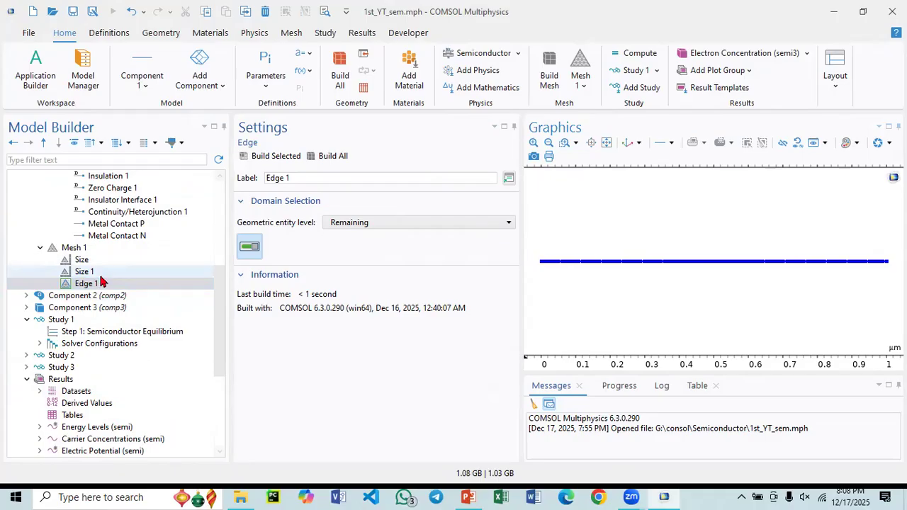
{"action": "left_click", "coordinate": [102, 284]}
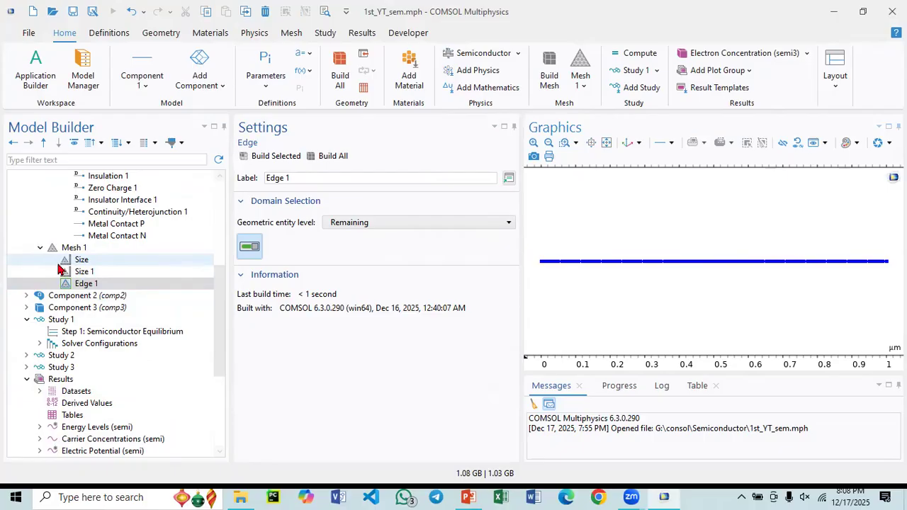
{"action": "left_click", "coordinate": [81, 283]}
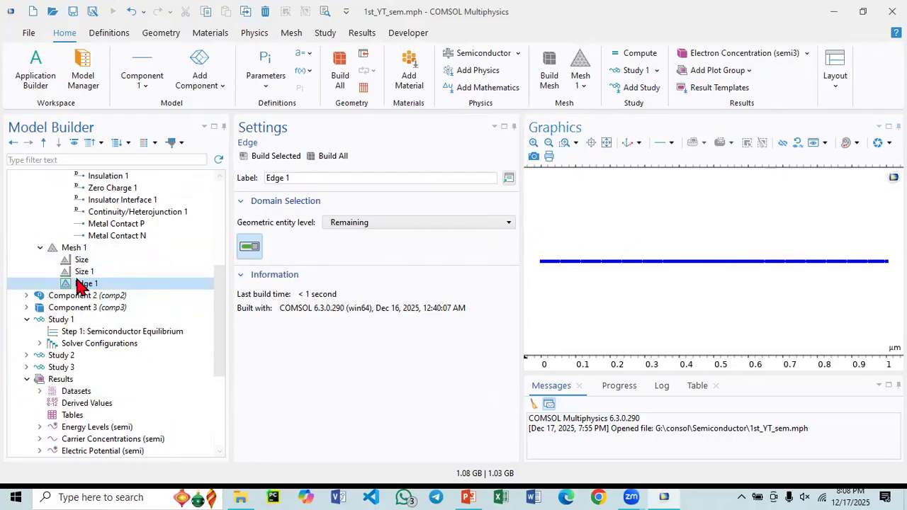
{"action": "left_click", "coordinate": [83, 260]}
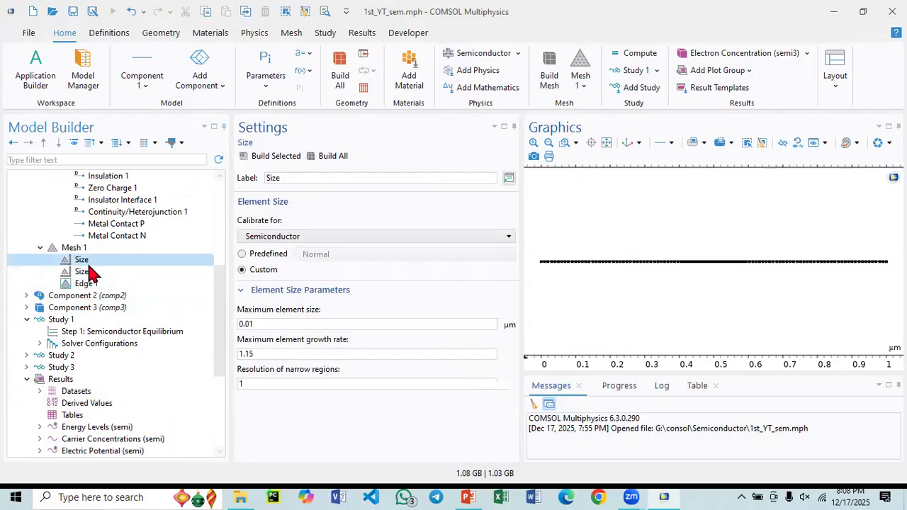
- Switch Mesh 1 to a physics-controlled mesh sequence and build the whole mesh
{"action": "left_click", "coordinate": [78, 249]}
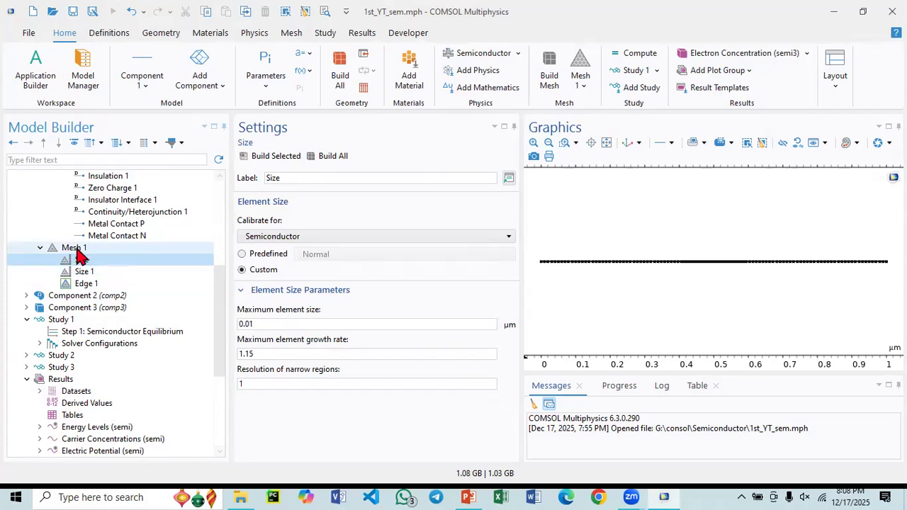
{"action": "left_click", "coordinate": [309, 226]}
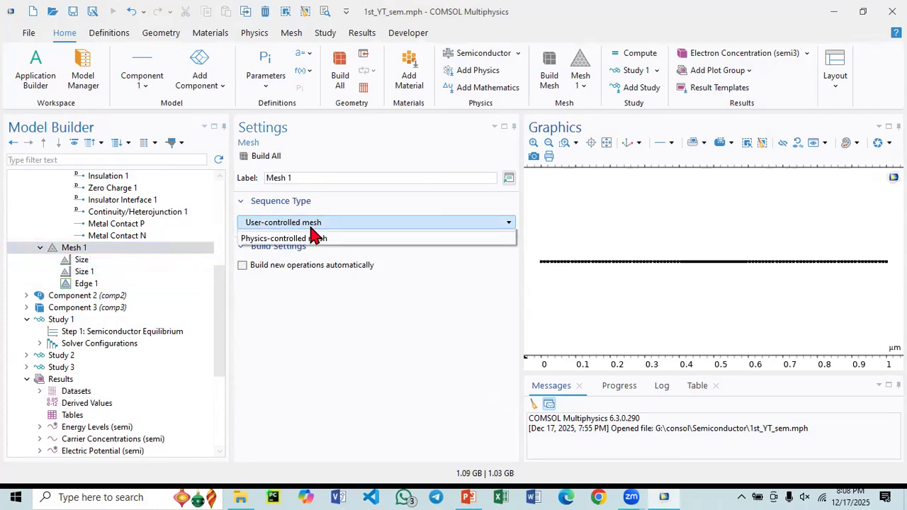
{"action": "left_click", "coordinate": [310, 234]}
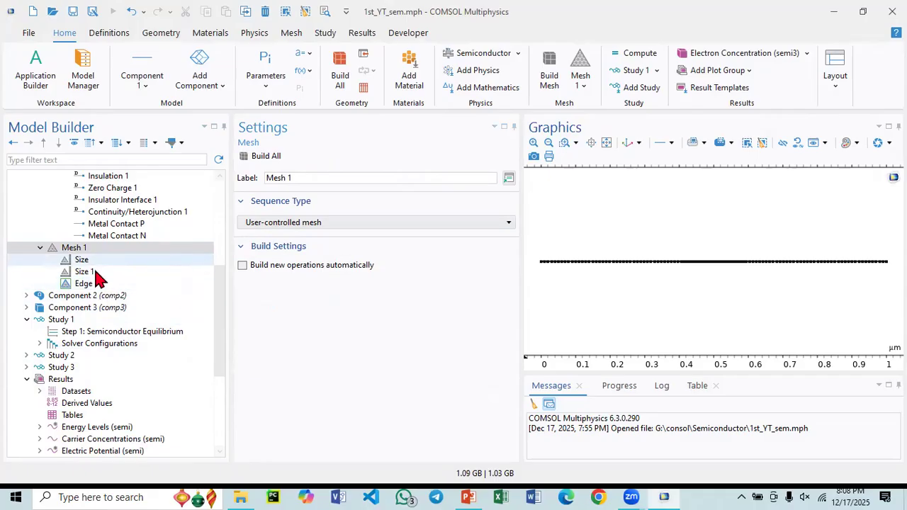
{"action": "left_click", "coordinate": [326, 226]}
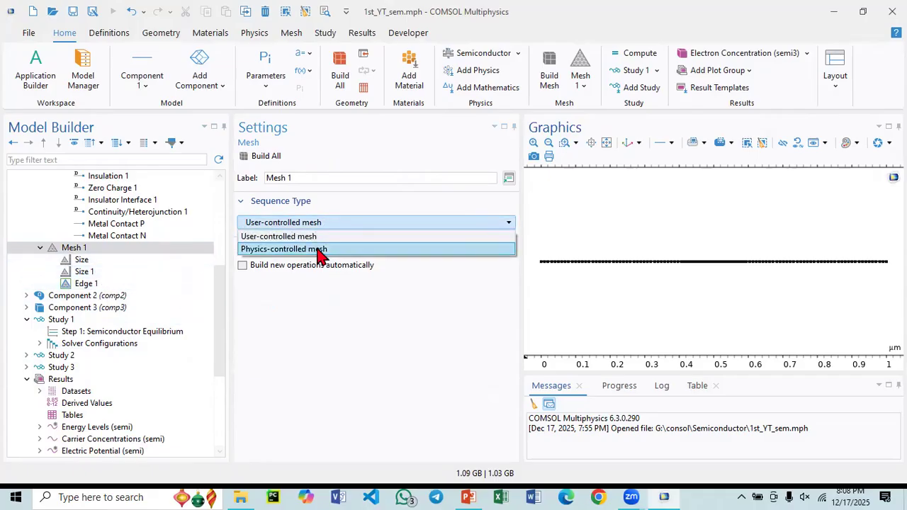
{"action": "left_click", "coordinate": [318, 252]}
{"action": "left_click", "coordinate": [261, 157]}
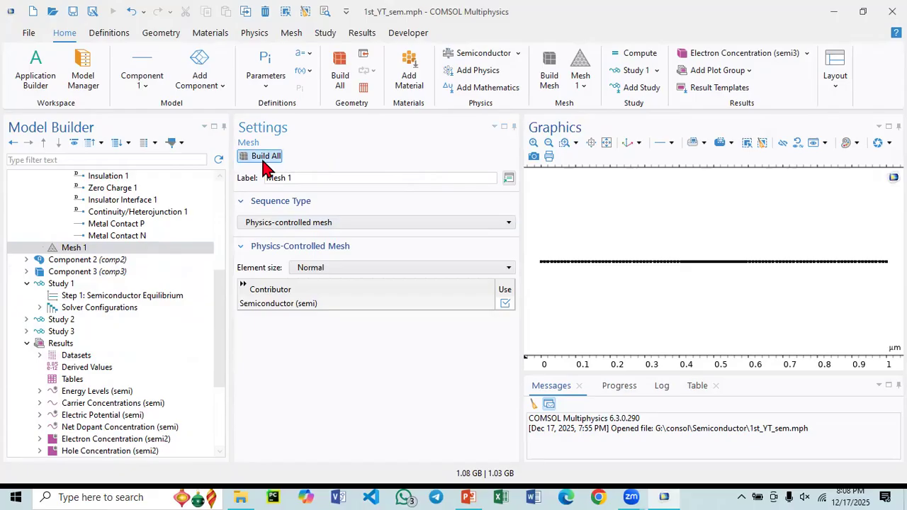
{"action": "left_click", "coordinate": [78, 248]}
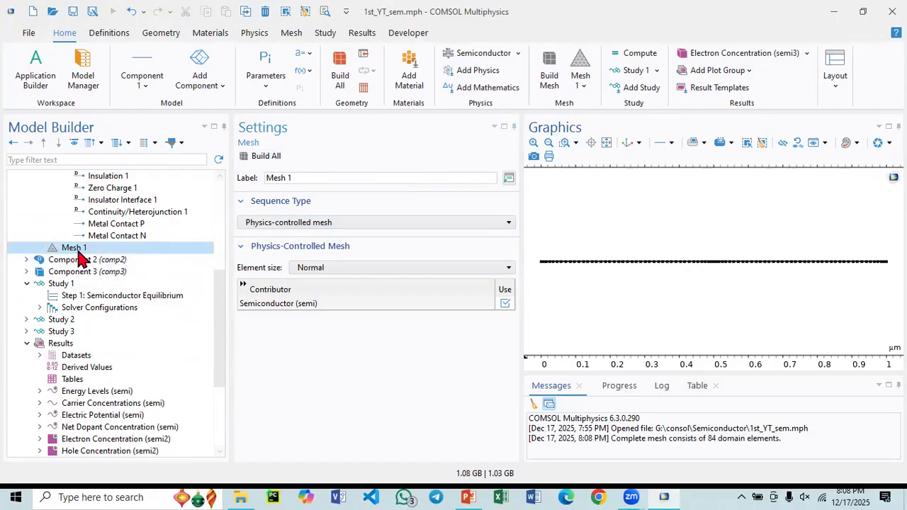
{"action": "right_click", "coordinate": [78, 249]}
{"action": "key", "text": "Escape"}
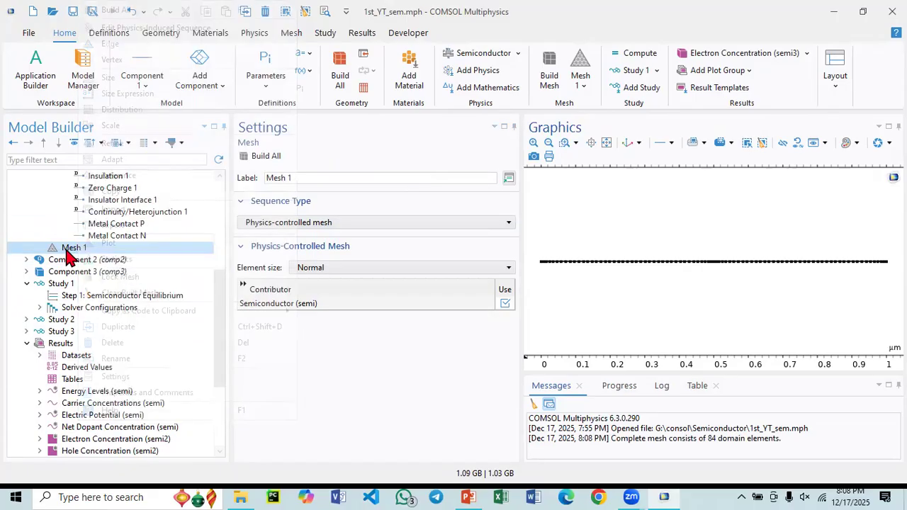
{"action": "left_click", "coordinate": [122, 249]}
{"action": "left_click", "coordinate": [122, 249]}
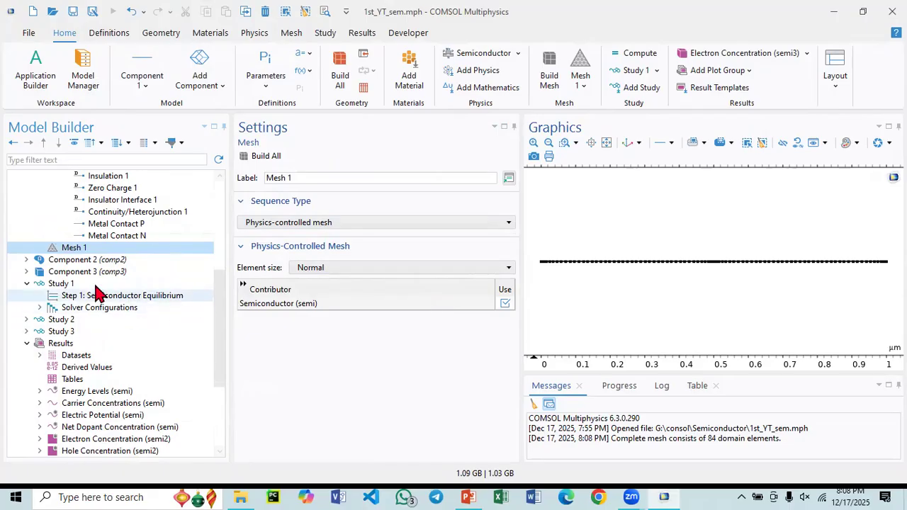
- In Study 1's Semiconductor Equilibrium step, exclude Component 3 and its Semiconductor interface (semi3) so that only Component 1 is solved
{"action": "left_click", "coordinate": [60, 285]}
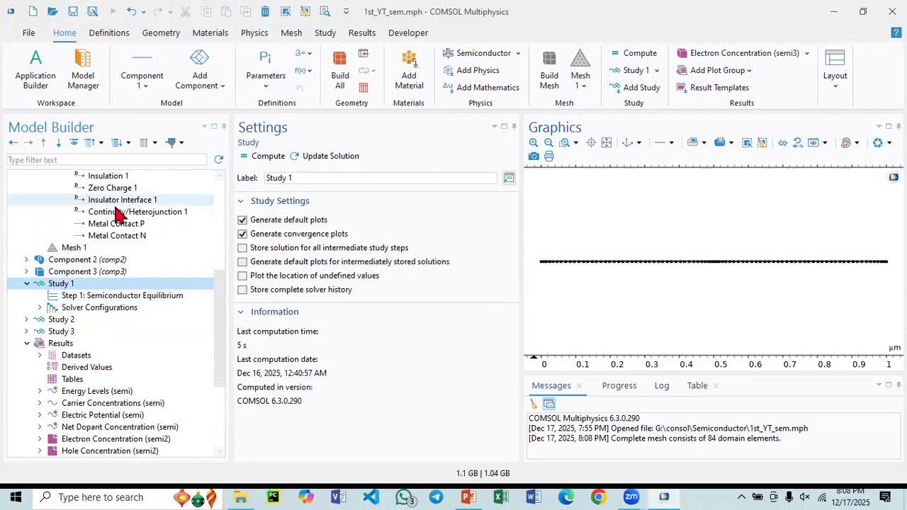
{"action": "scroll", "coordinate": [119, 212], "scroll_direction": "up", "scroll_amount": 4}
{"action": "scroll", "coordinate": [126, 304], "scroll_direction": "up", "scroll_amount": 2}
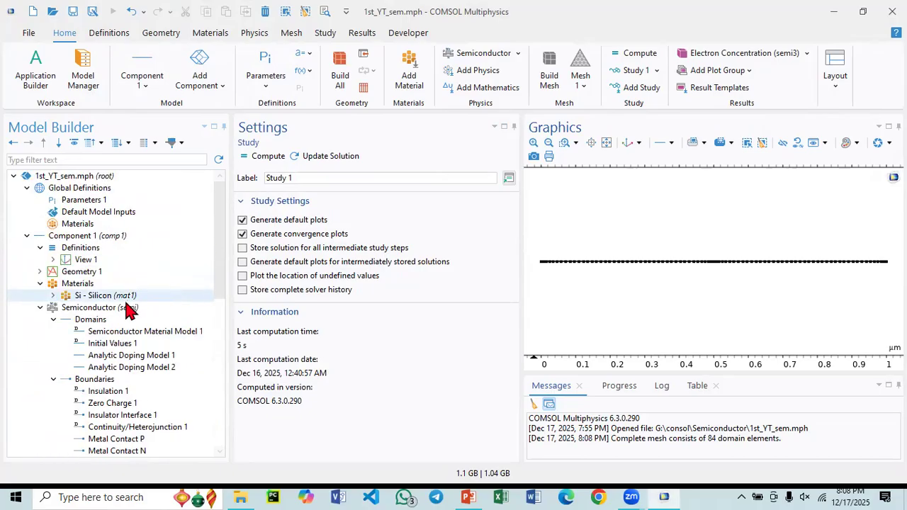
{"action": "scroll", "coordinate": [106, 314], "scroll_direction": "down", "scroll_amount": 6}
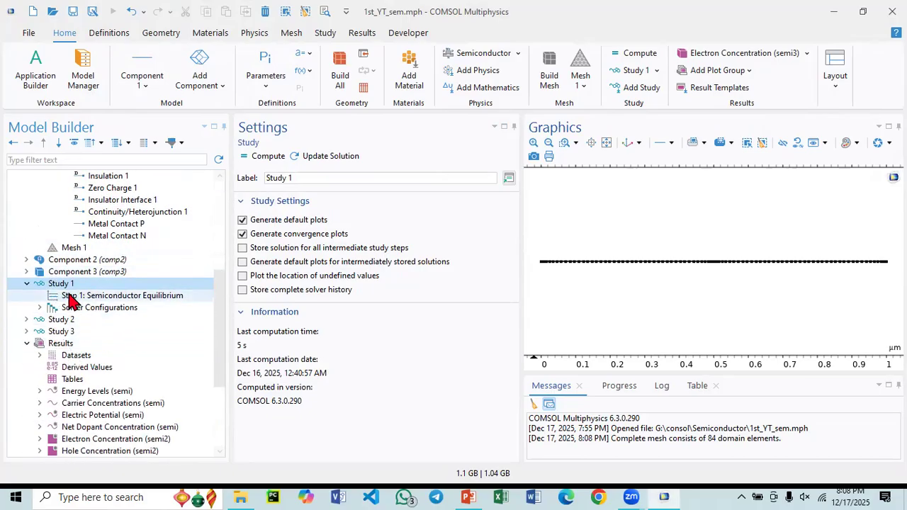
{"action": "left_click", "coordinate": [81, 297]}
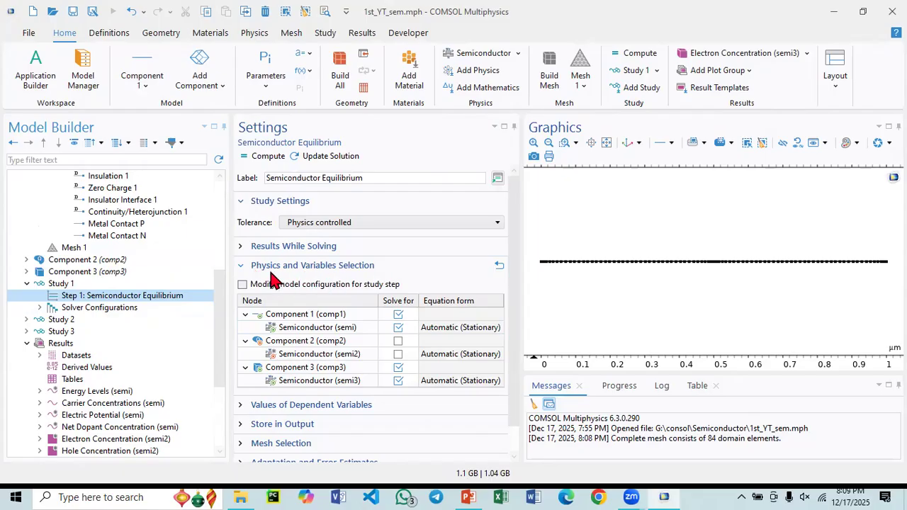
{"action": "left_click", "coordinate": [242, 265]}
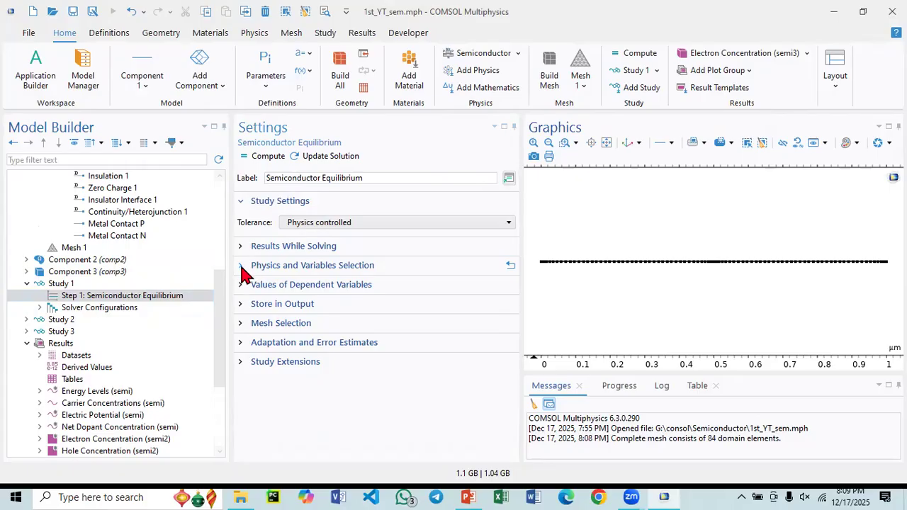
{"action": "left_click", "coordinate": [241, 267]}
{"action": "left_click", "coordinate": [398, 341]}
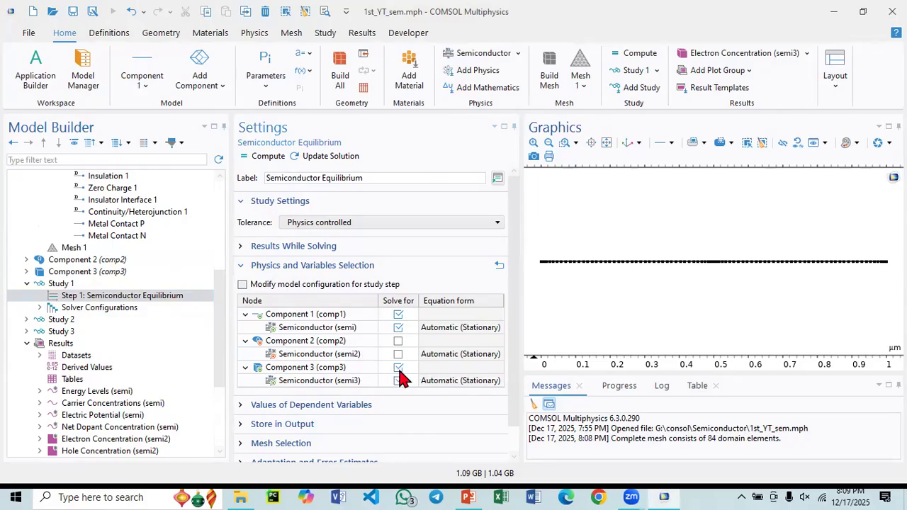
{"action": "left_click", "coordinate": [398, 367]}
{"action": "left_click", "coordinate": [398, 381]}
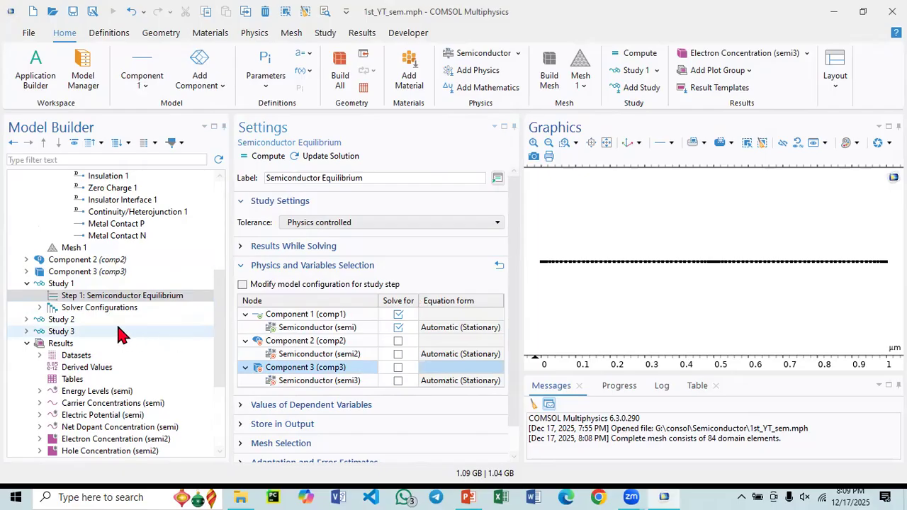
{"action": "left_click", "coordinate": [156, 301]}
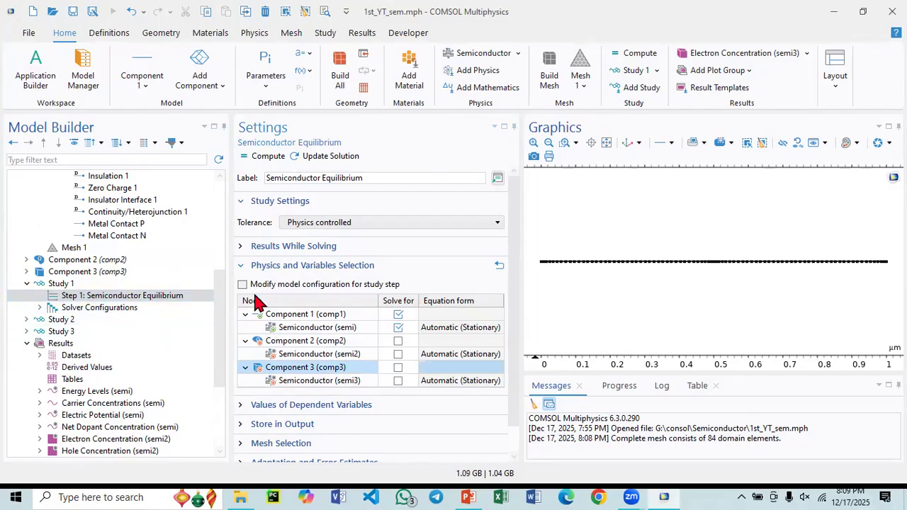
- Add a Parametric Sweep to Study 1 and include V0 as its sweep parameter
{"action": "left_click", "coordinate": [69, 289]}
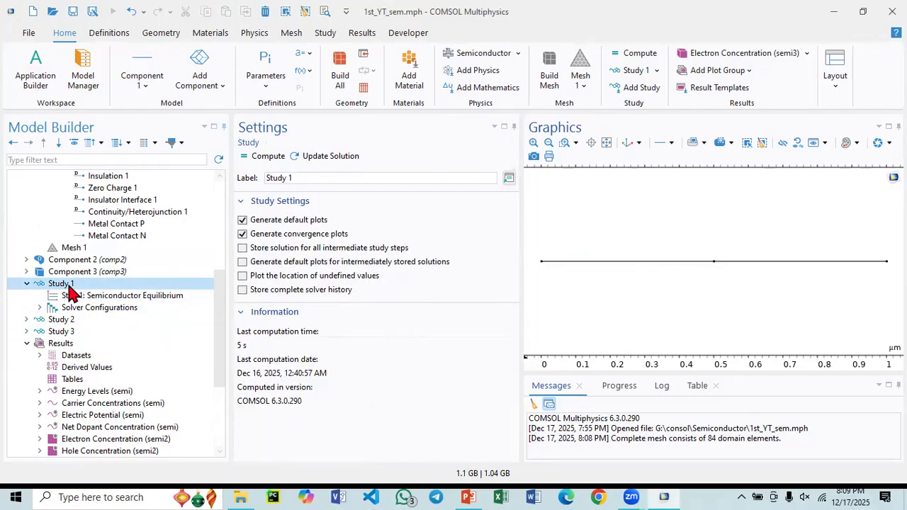
{"action": "right_click", "coordinate": [69, 287]}
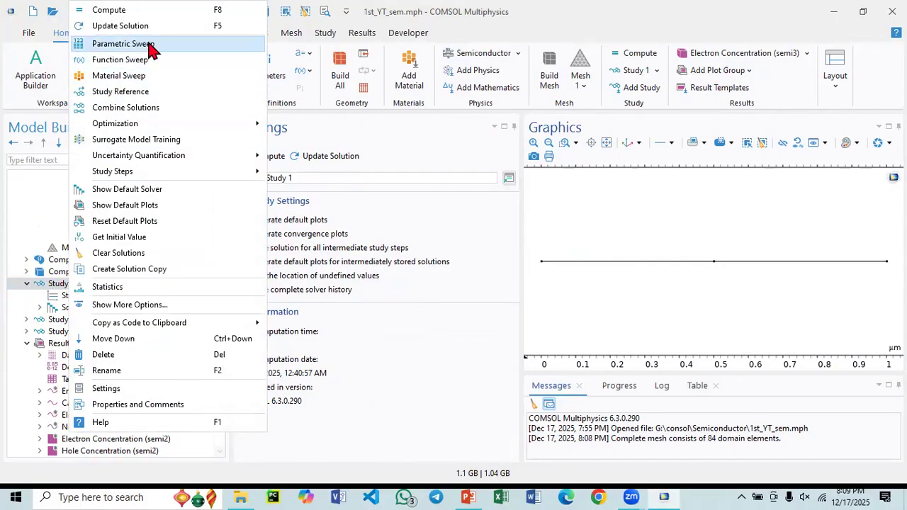
{"action": "left_click", "coordinate": [150, 44]}
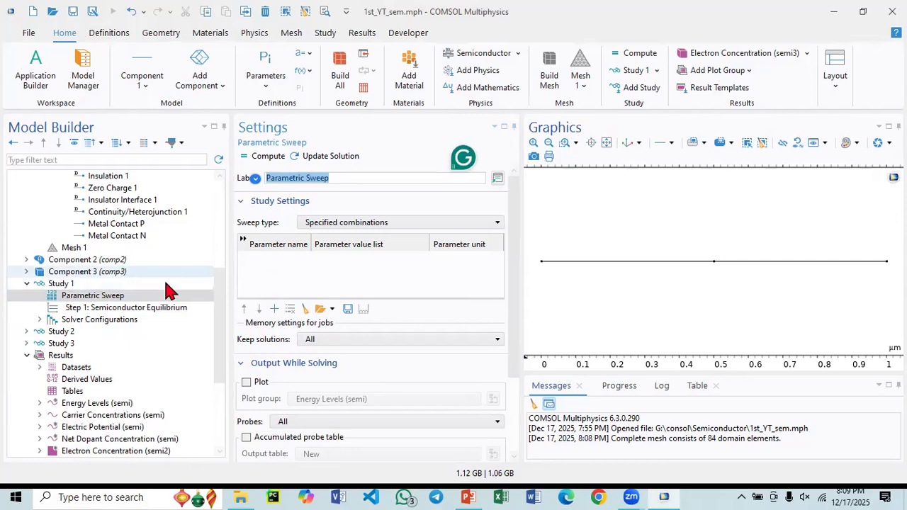
{"action": "left_click", "coordinate": [274, 309]}
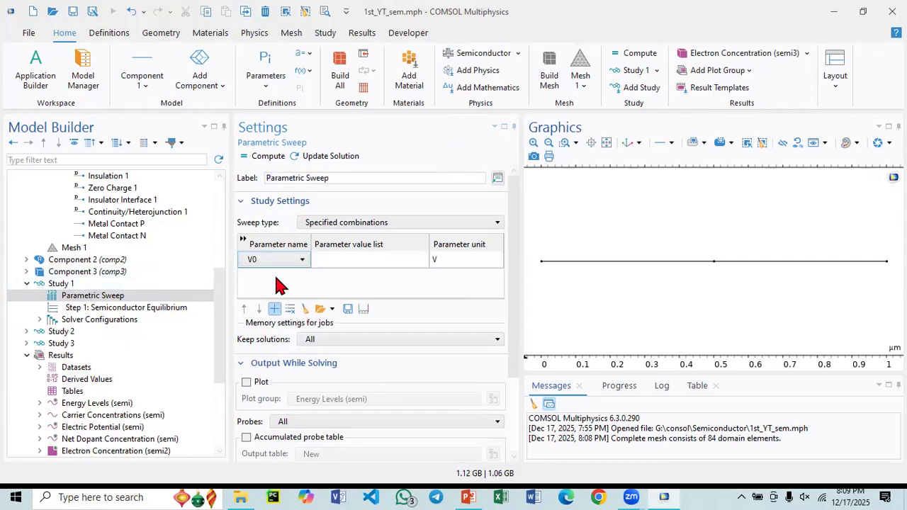
{"action": "left_click", "coordinate": [297, 263]}
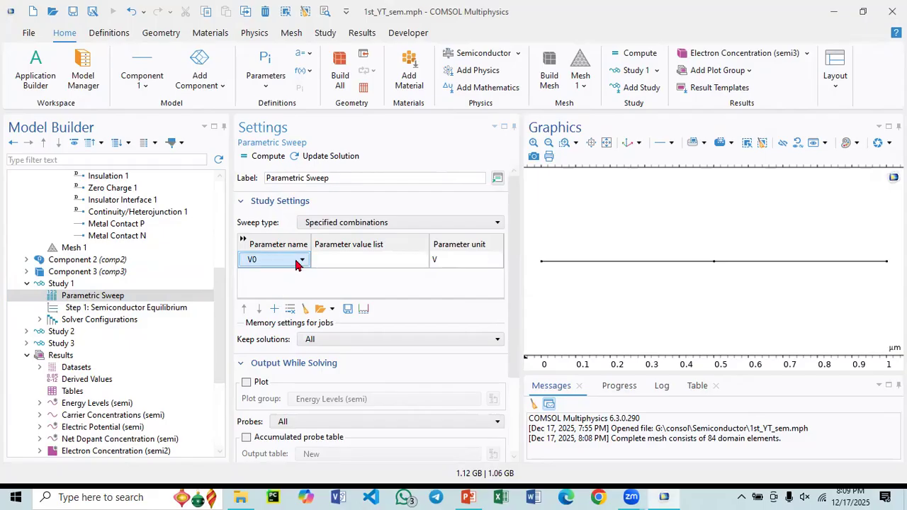
{"action": "left_click", "coordinate": [300, 261]}
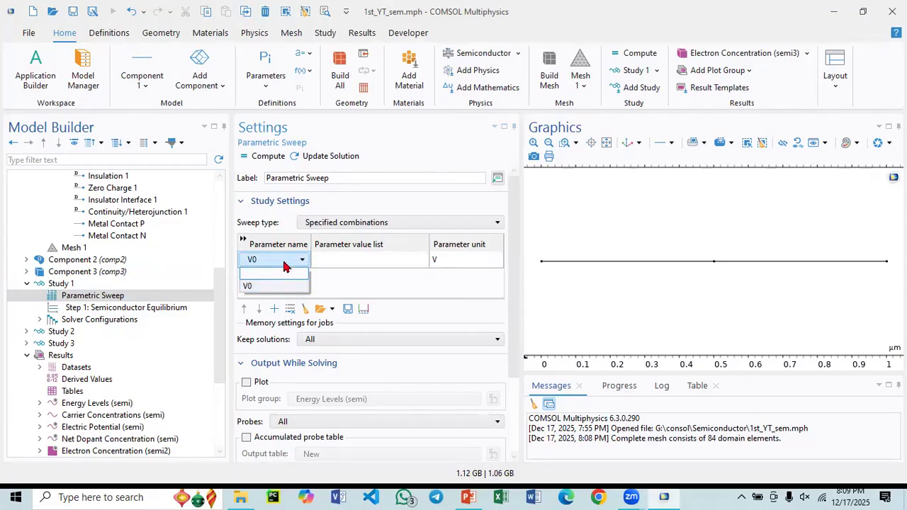
{"action": "left_click", "coordinate": [284, 262]}
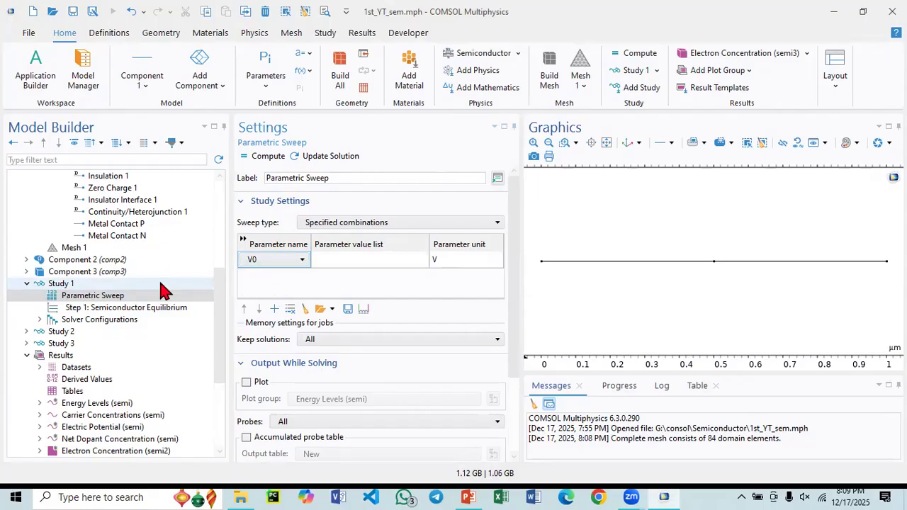
{"action": "left_click", "coordinate": [283, 265]}
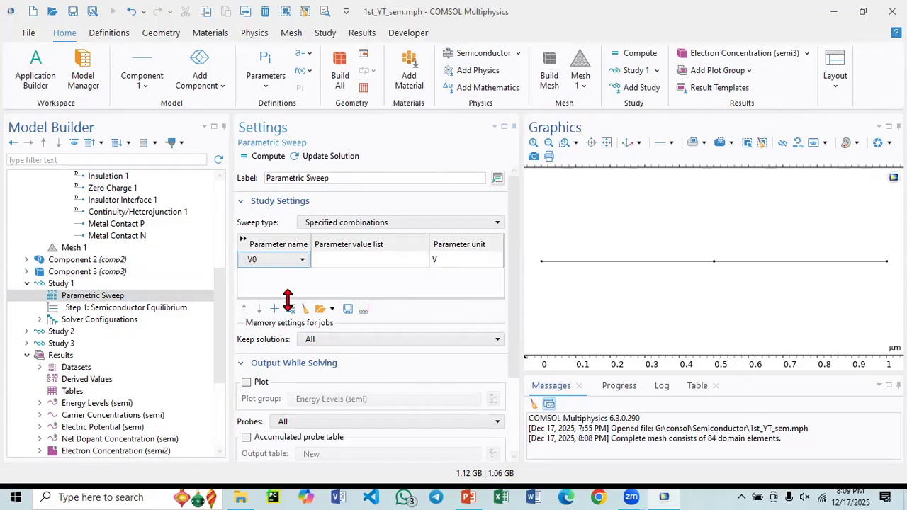
{"action": "left_click", "coordinate": [290, 260]}
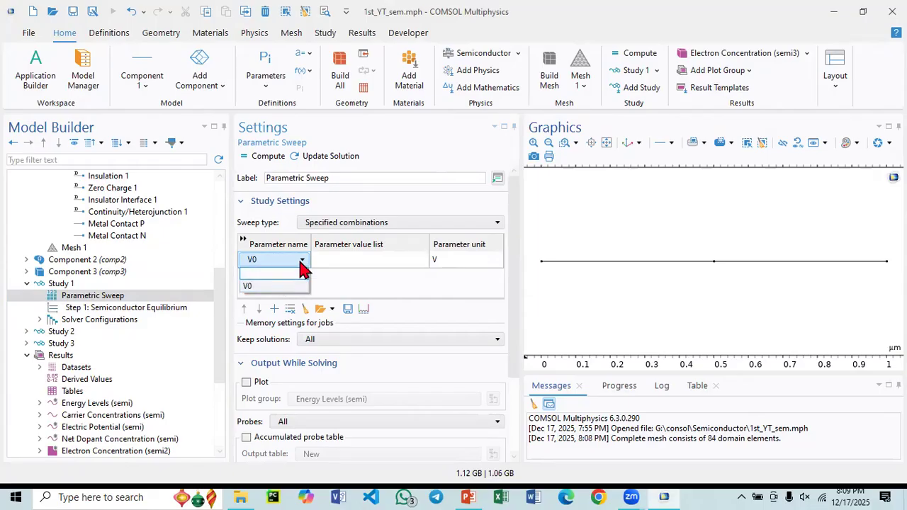
- Add a global parameter A with expression 0 in Parameters 1 and place it above V0
{"action": "scroll", "coordinate": [152, 258], "scroll_direction": "up", "scroll_amount": 6}
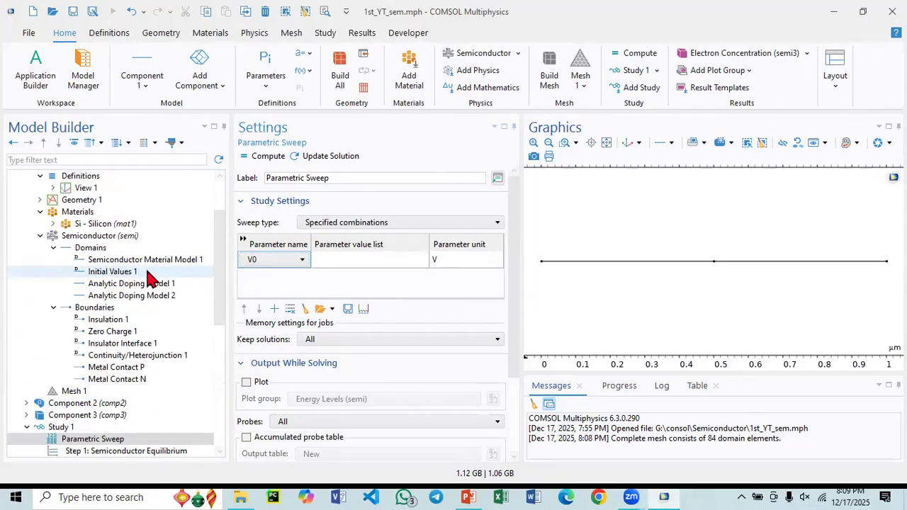
{"action": "left_click", "coordinate": [110, 190]}
{"action": "left_click", "coordinate": [110, 201]}
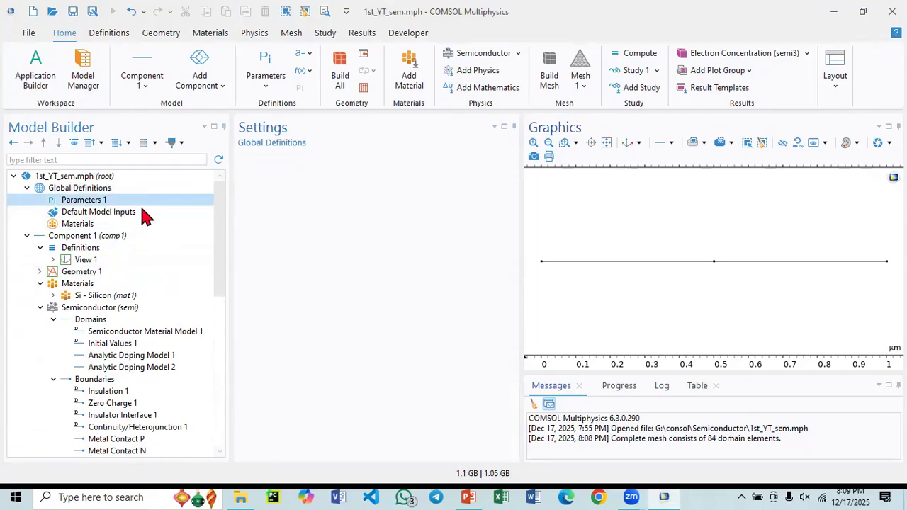
{"action": "left_click", "coordinate": [252, 243]}
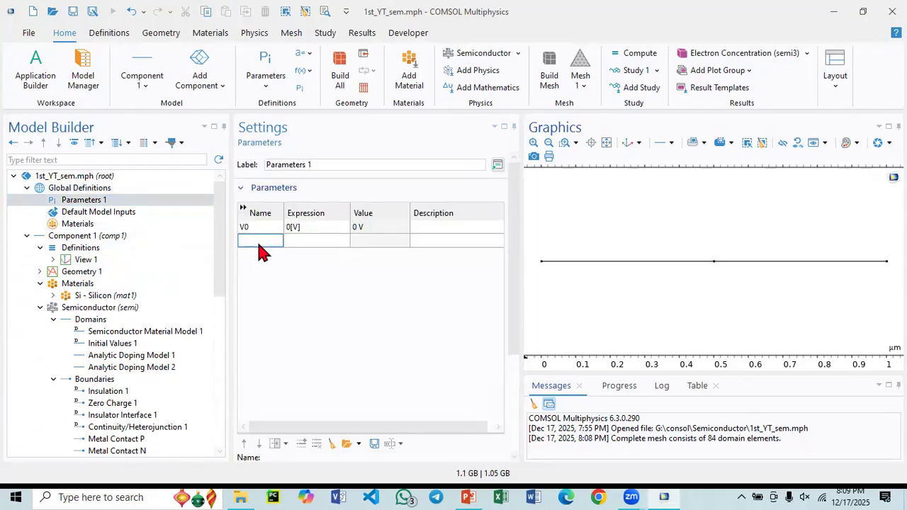
{"action": "type", "text": "A"}
{"action": "left_click", "coordinate": [297, 243]}
{"action": "left_click", "coordinate": [297, 243]}
{"action": "type", "text": "0A"}
{"action": "key", "text": "BackSpace"}
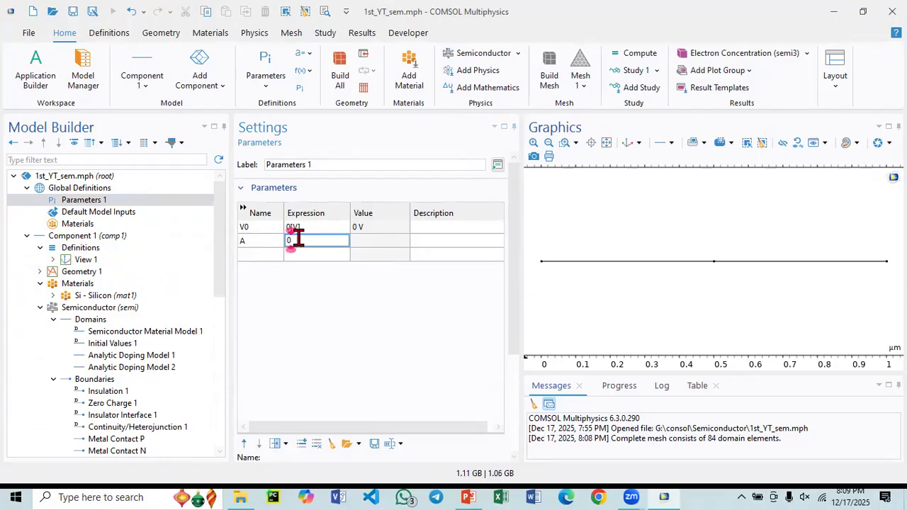
{"action": "right_click", "coordinate": [261, 242]}
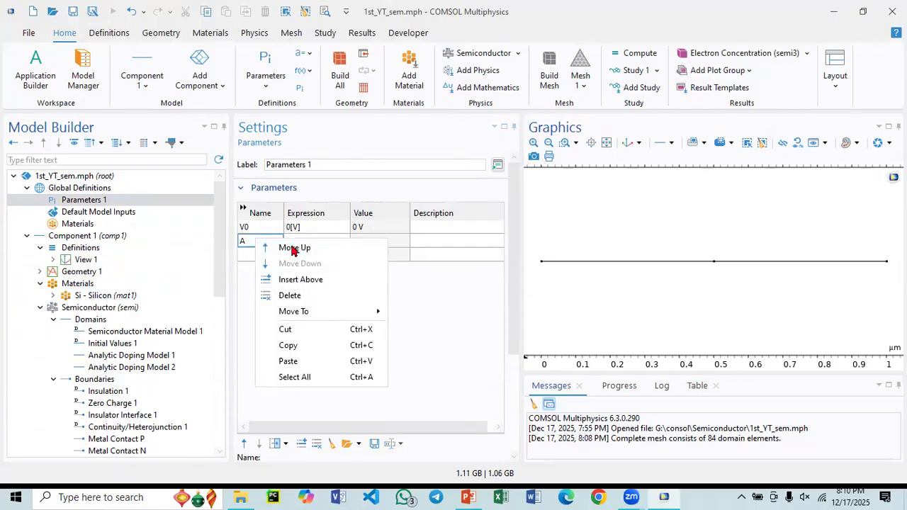
{"action": "left_click", "coordinate": [294, 249]}
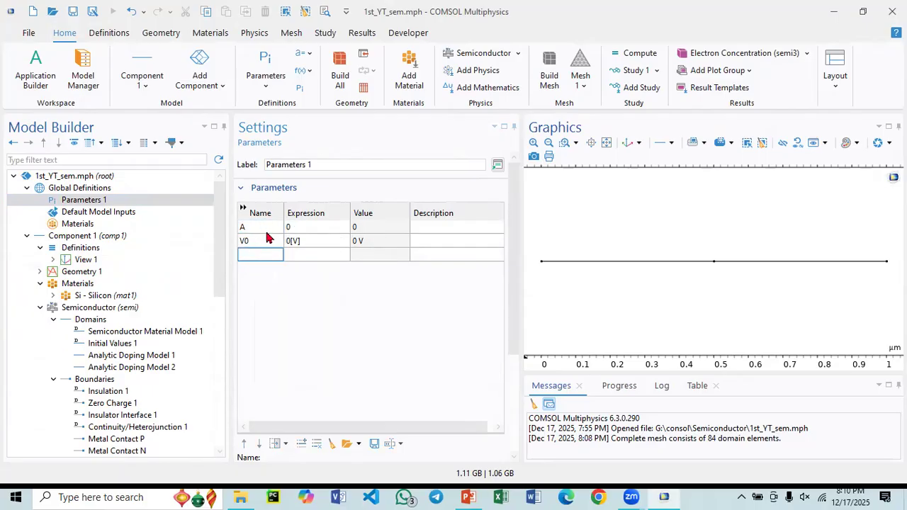
- Switch the sweep parameter in Study 1's Parametric Sweep to A and return it to V0
{"action": "scroll", "coordinate": [32, 354], "scroll_direction": "down", "scroll_amount": 4}
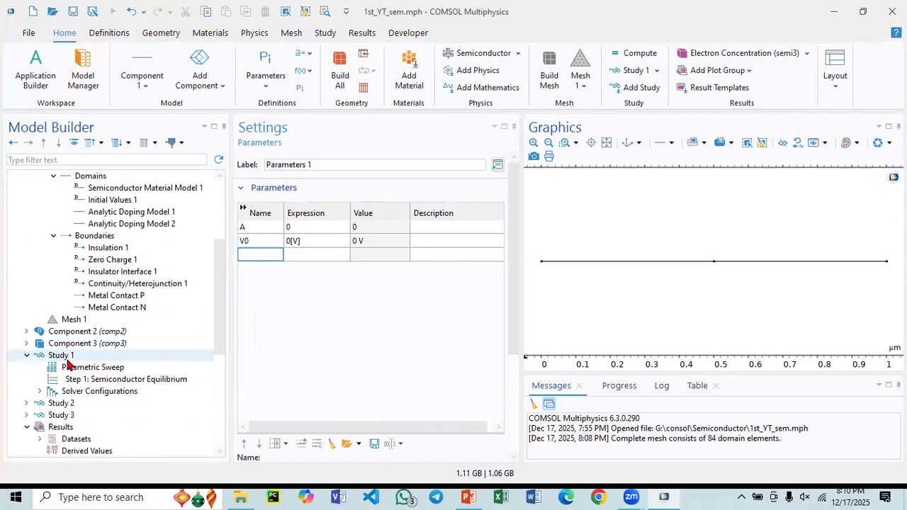
{"action": "left_click", "coordinate": [89, 367]}
{"action": "left_click", "coordinate": [284, 260]}
{"action": "left_click", "coordinate": [283, 261]}
{"action": "left_click", "coordinate": [275, 285]}
{"action": "left_click", "coordinate": [283, 260]}
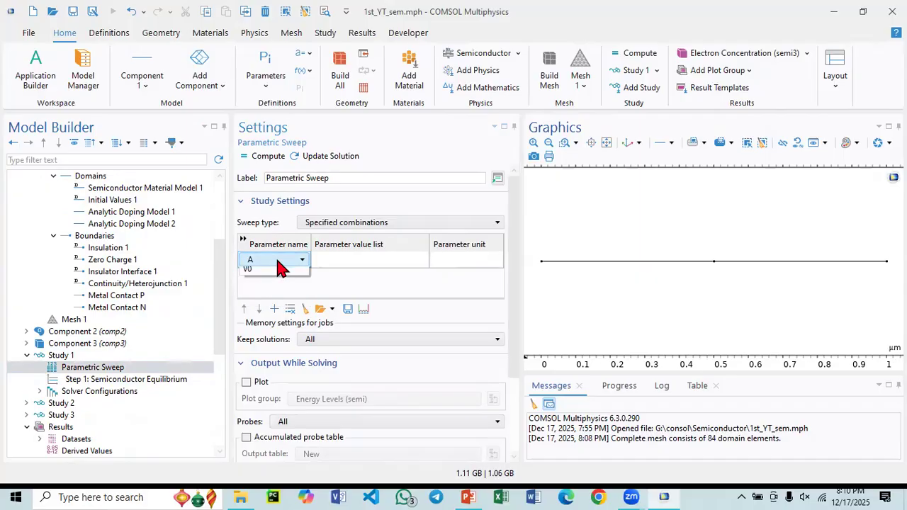
{"action": "left_click", "coordinate": [280, 297]}
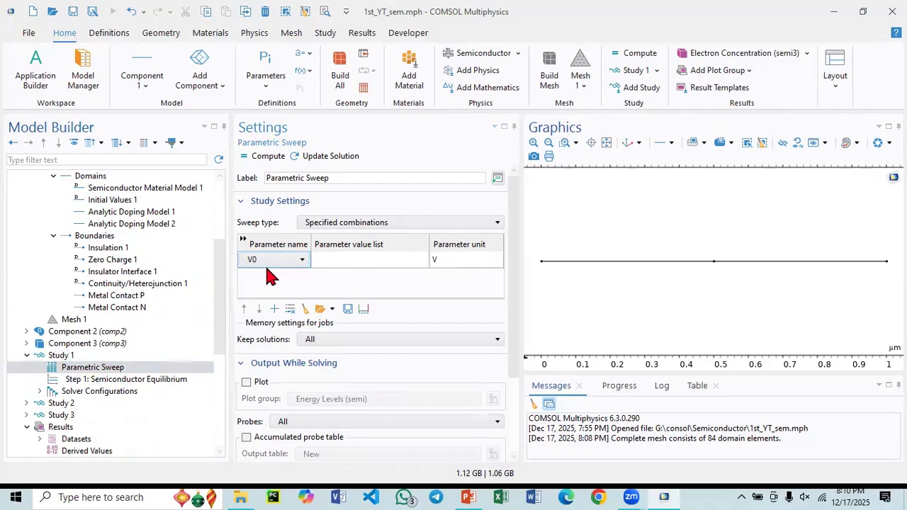
- Open the Range definition for V0's parameter value list and keep Step as the entry method
{"action": "left_click", "coordinate": [327, 260]}
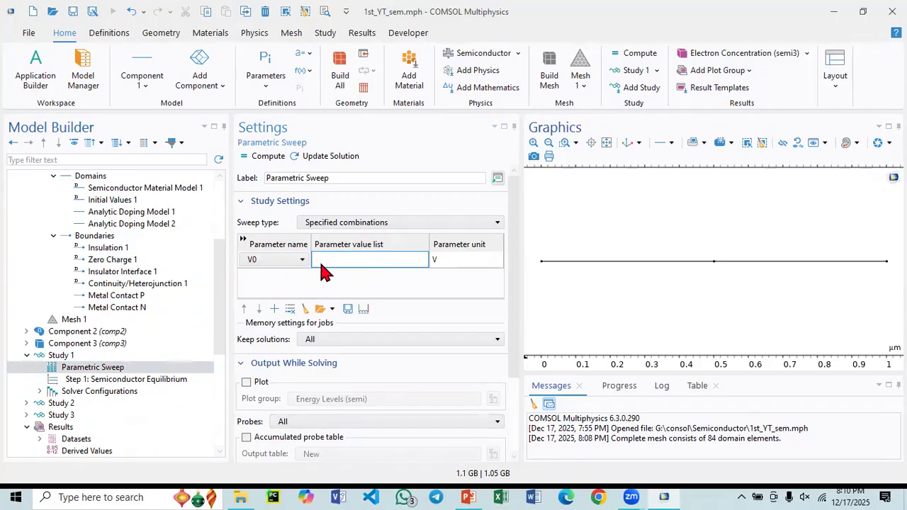
{"action": "left_click", "coordinate": [438, 260]}
{"action": "left_click", "coordinate": [437, 261]}
{"action": "left_click", "coordinate": [369, 267]}
{"action": "left_click", "coordinate": [363, 309]}
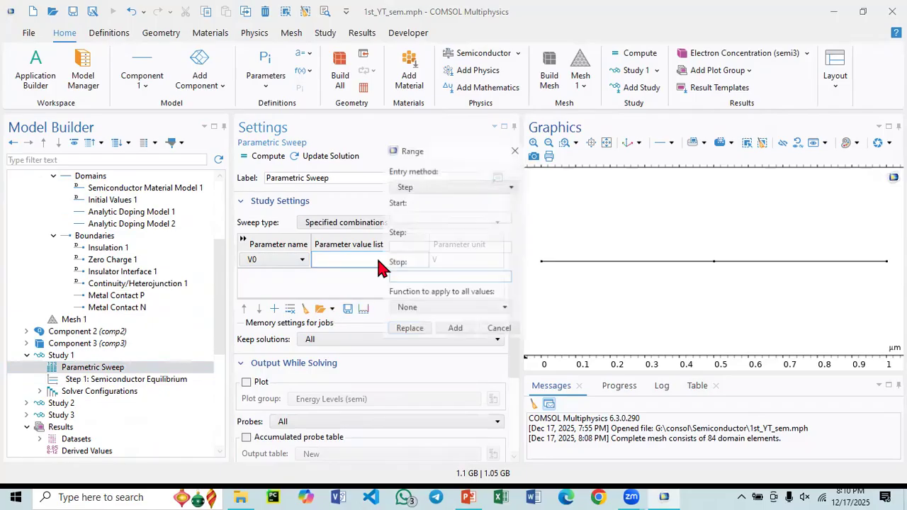
{"action": "left_click", "coordinate": [427, 217]}
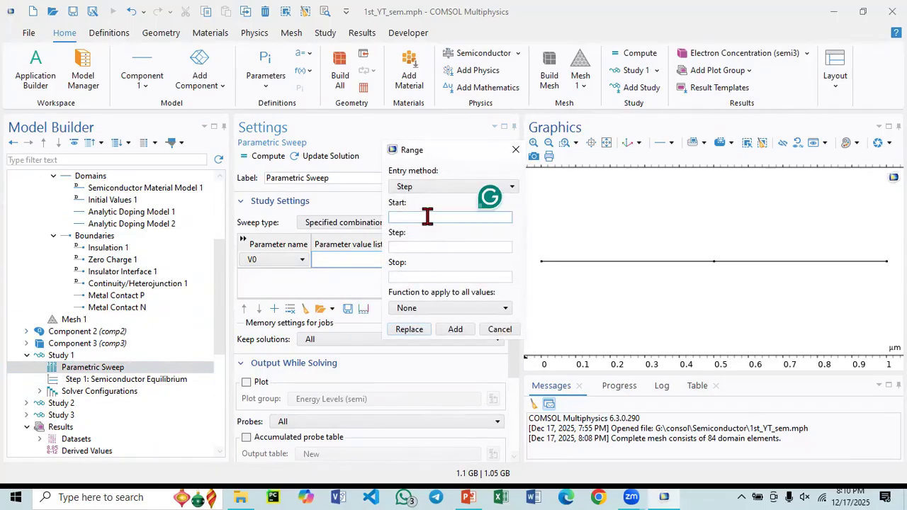
{"action": "left_click", "coordinate": [444, 187]}
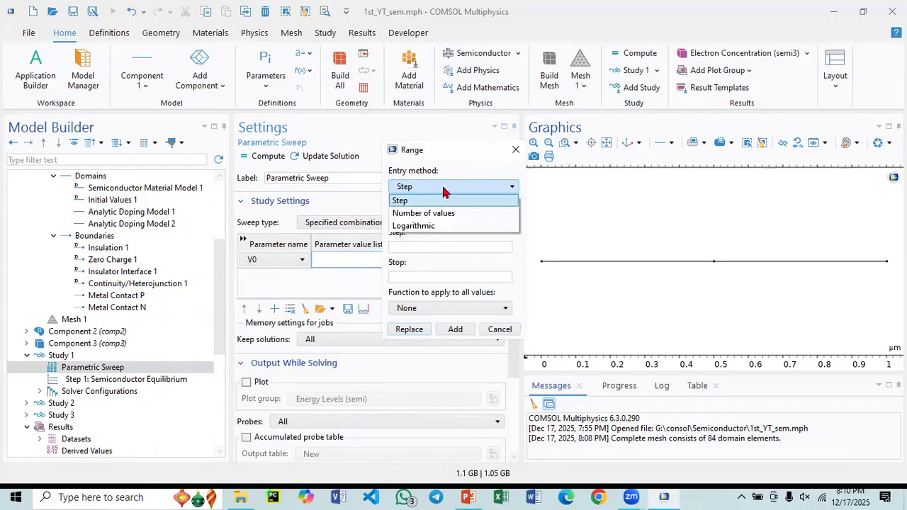
{"action": "left_click", "coordinate": [444, 190]}
- Define the V0 sweep range from 0 to 1.5 V in steps of 0.1 and replace the value list with it
{"action": "left_click", "coordinate": [417, 218]}
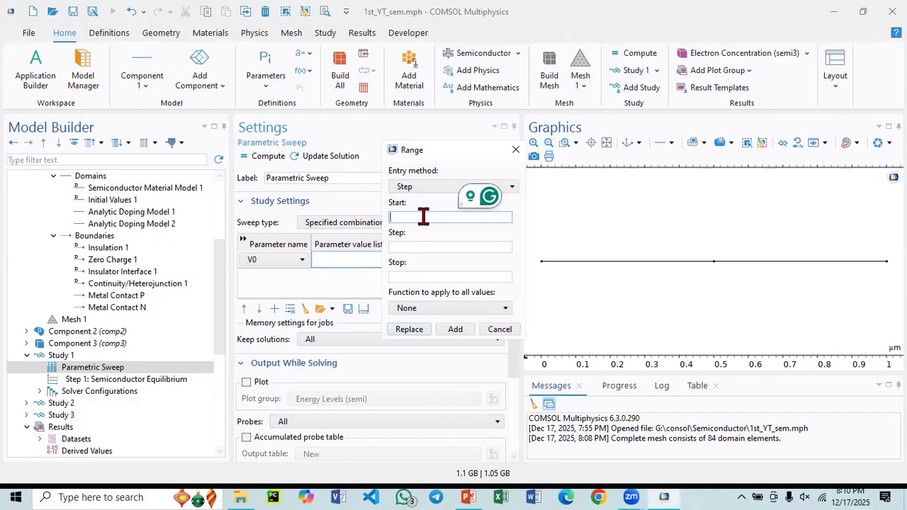
{"action": "type", "text": "0"}
{"action": "left_click", "coordinate": [430, 248]}
{"action": "type", "text": ".0"}
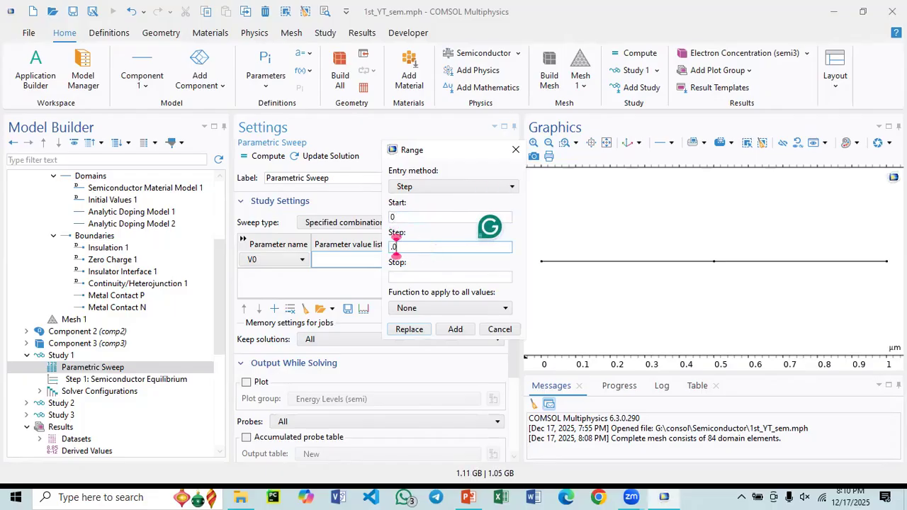
{"action": "key", "text": "BackSpace"}
{"action": "type", "text": "1"}
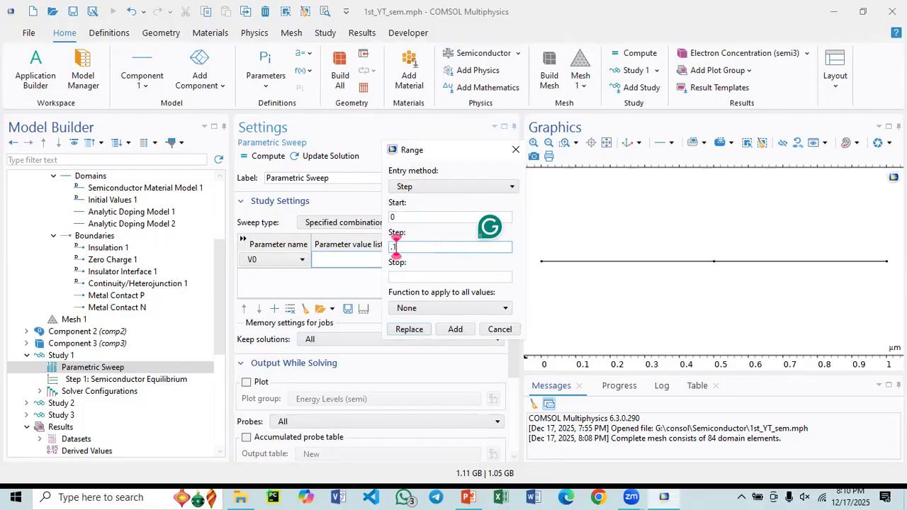
{"action": "left_click", "coordinate": [411, 278]}
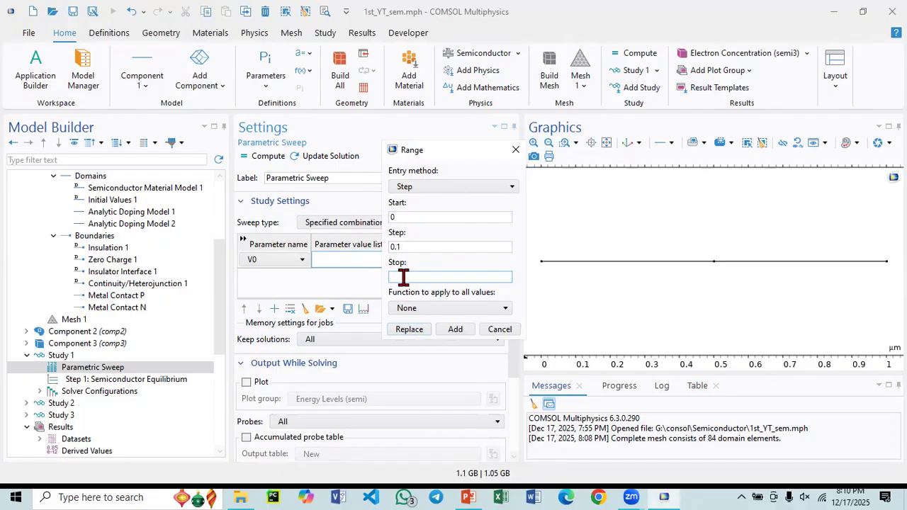
{"action": "type", "text": "1.5"}
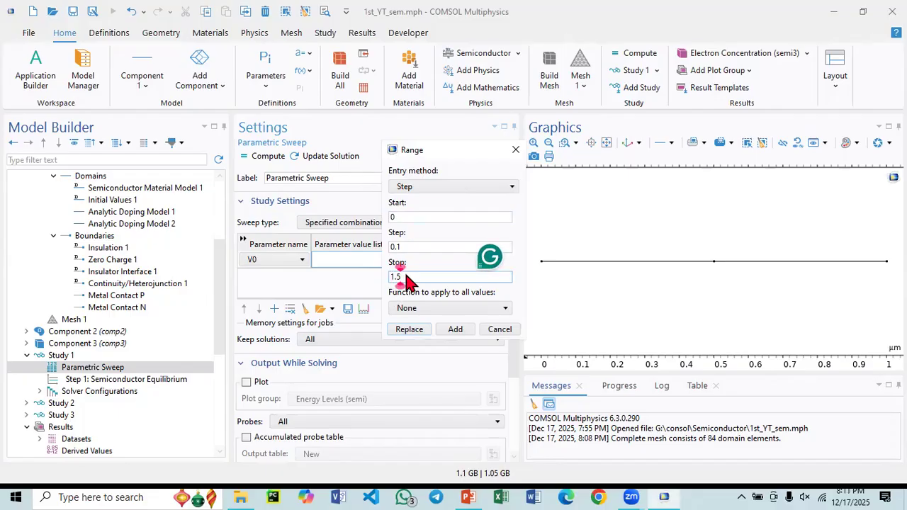
{"action": "left_click", "coordinate": [408, 329]}
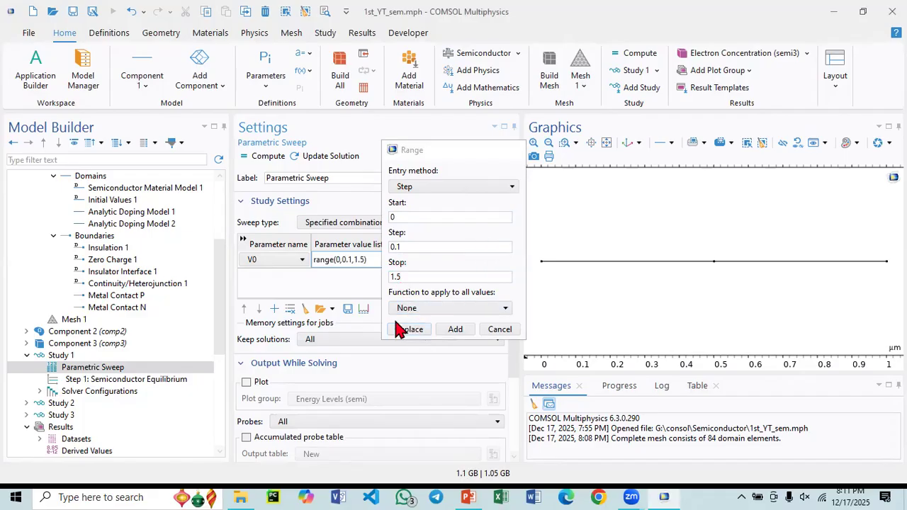
- Compute Study 1 with the V0 parametric sweep
{"action": "scroll", "coordinate": [352, 367], "scroll_direction": "down", "scroll_amount": 2}
{"action": "scroll", "coordinate": [340, 365], "scroll_direction": "up", "scroll_amount": 2}
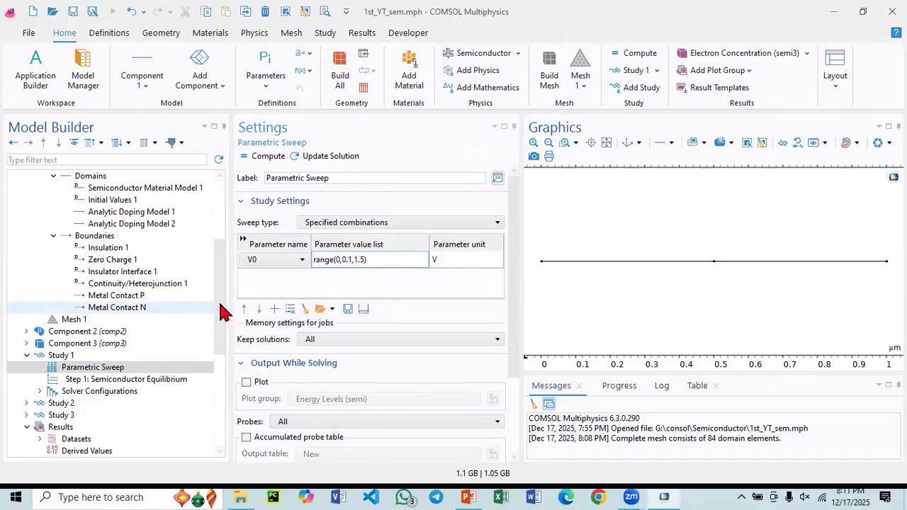
{"action": "left_click", "coordinate": [63, 355]}
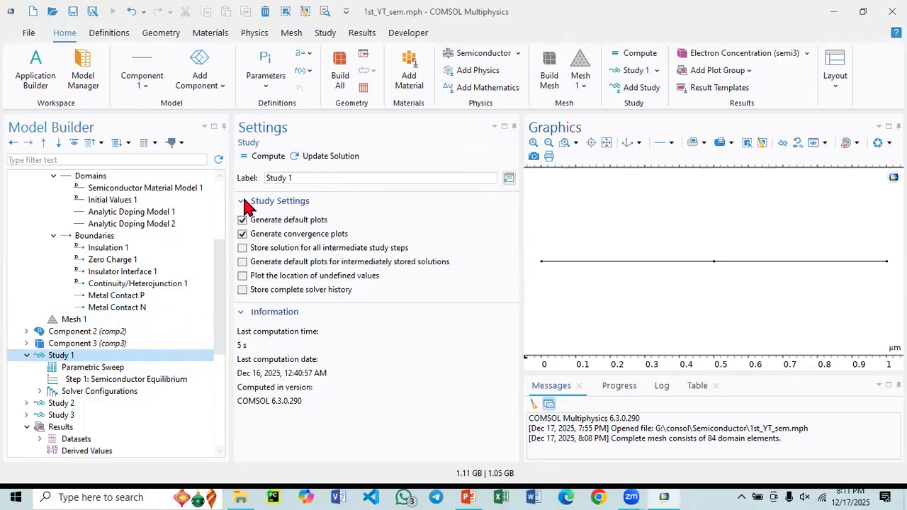
{"action": "left_click", "coordinate": [91, 367]}
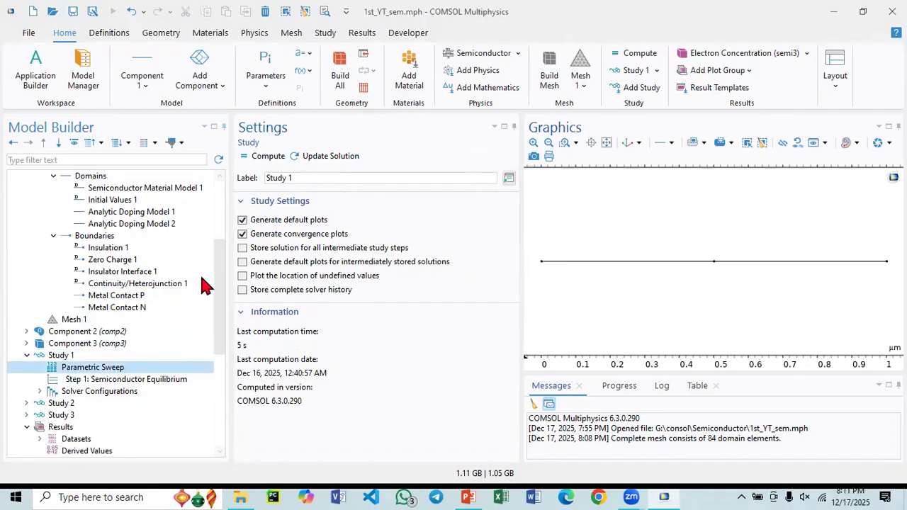
{"action": "left_click", "coordinate": [263, 157]}
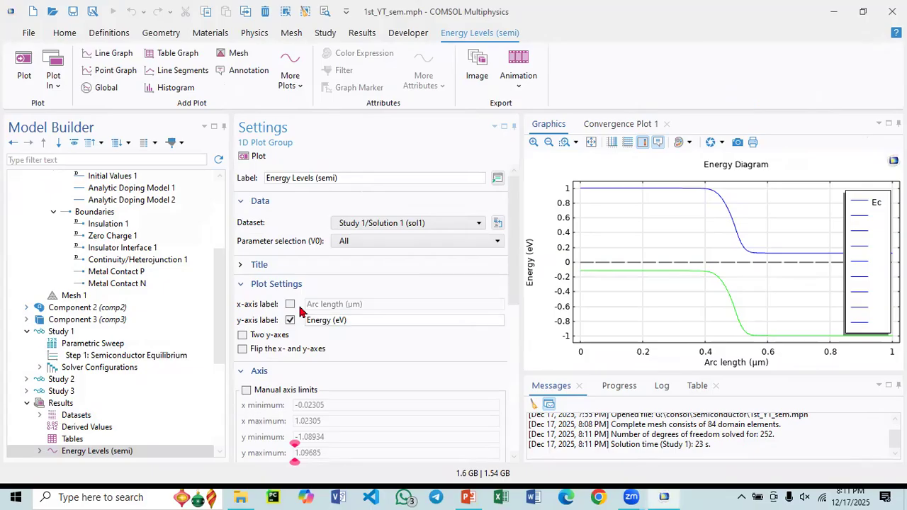
- Limit the Energy Levels (semi) plot to V0 = 0.8 V using the From list parameter selection and replot it
{"action": "scroll", "coordinate": [62, 379], "scroll_direction": "down", "scroll_amount": 3}
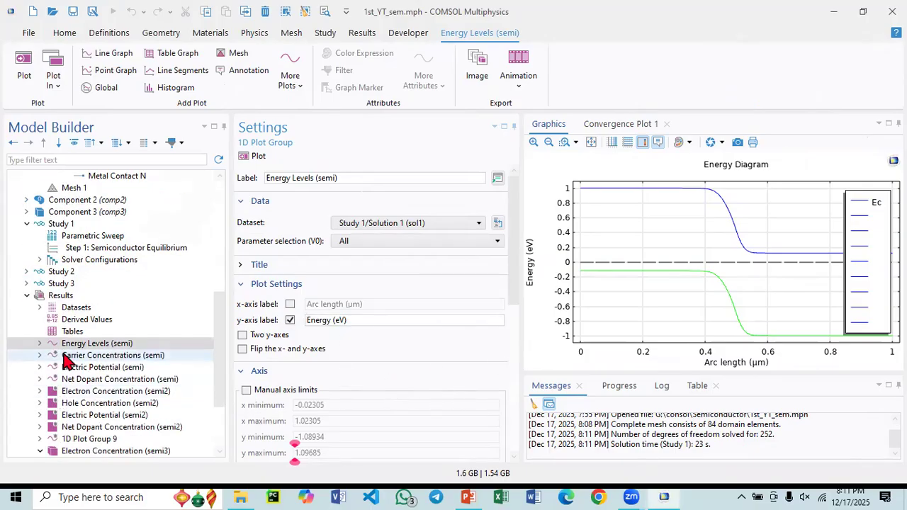
{"action": "left_click", "coordinate": [39, 343]}
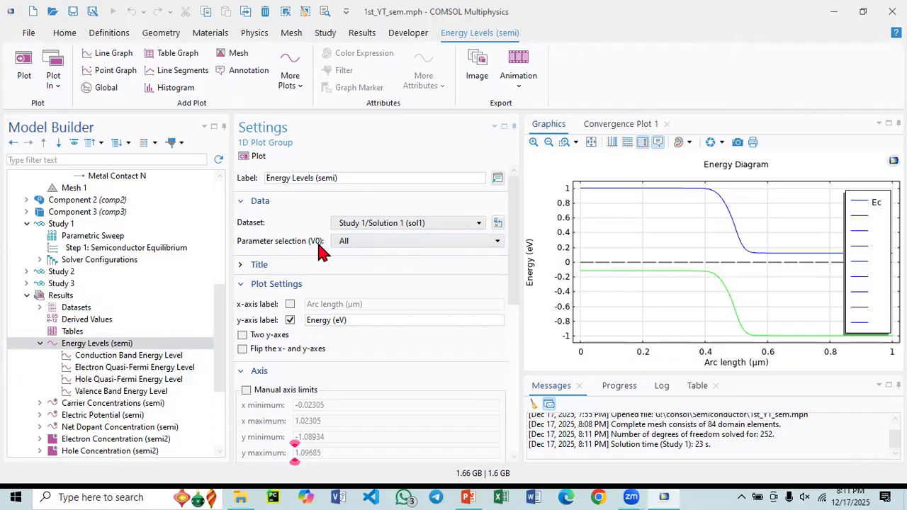
{"action": "left_click", "coordinate": [364, 241]}
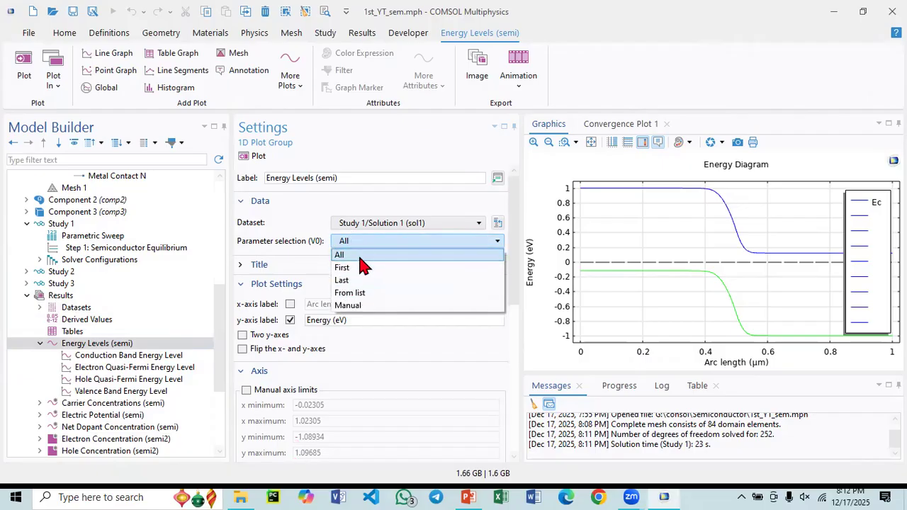
{"action": "left_click", "coordinate": [361, 293]}
{"action": "scroll", "coordinate": [276, 282], "scroll_direction": "down", "scroll_amount": 3}
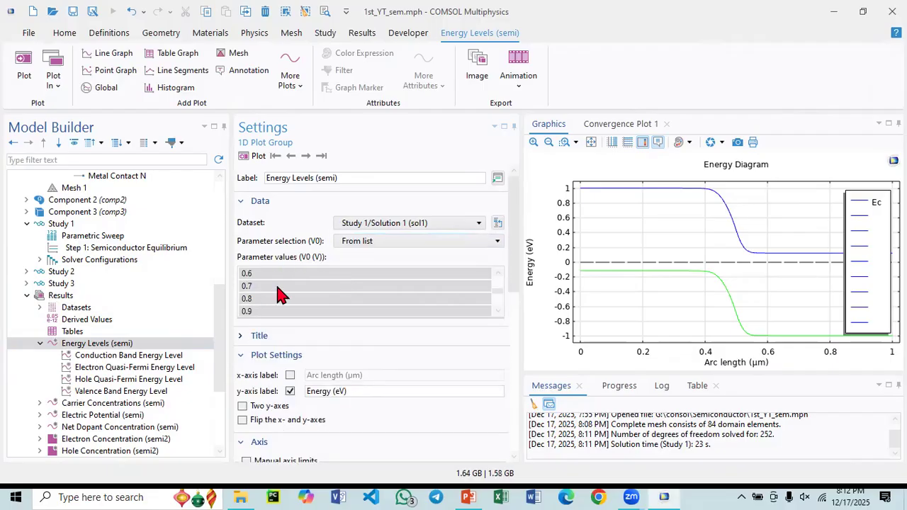
{"action": "left_click", "coordinate": [266, 287]}
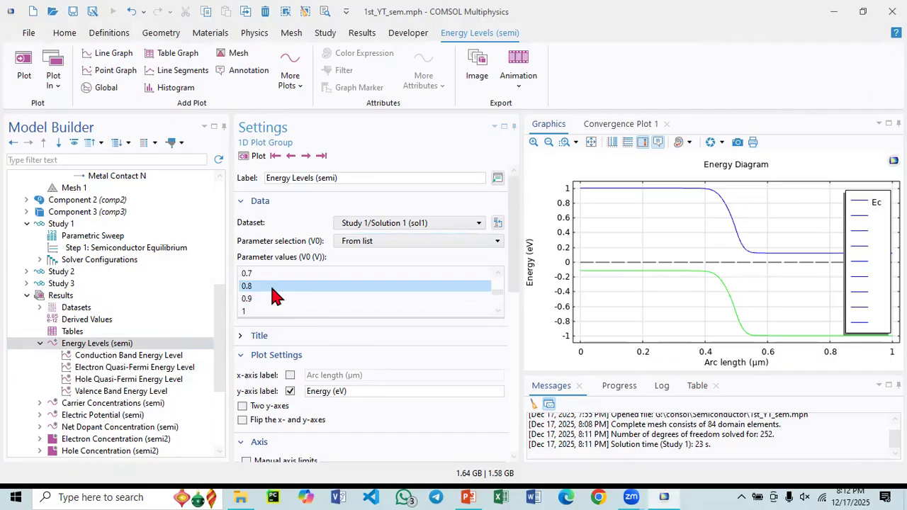
{"action": "scroll", "coordinate": [273, 294], "scroll_direction": "up", "scroll_amount": 2}
{"action": "scroll", "coordinate": [273, 294], "scroll_direction": "down", "scroll_amount": 3}
{"action": "scroll", "coordinate": [262, 306], "scroll_direction": "up", "scroll_amount": 3}
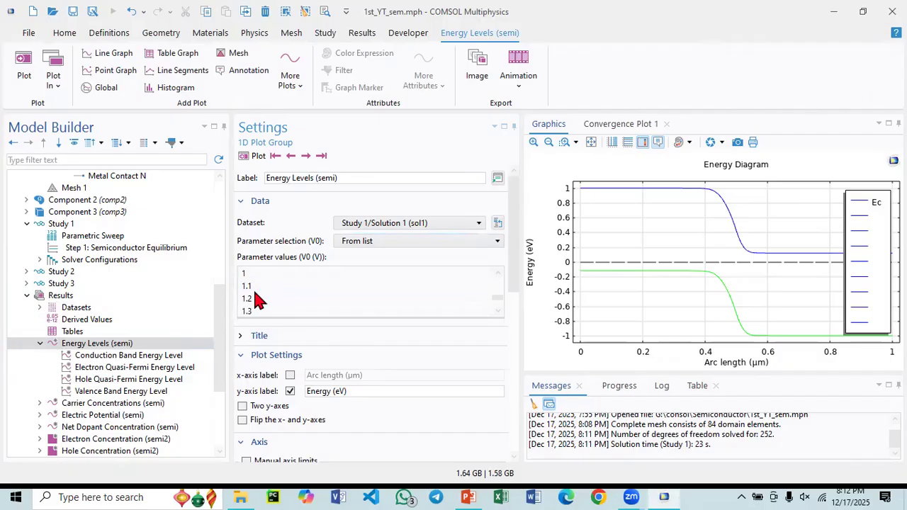
{"action": "scroll", "coordinate": [256, 299], "scroll_direction": "up", "scroll_amount": 2}
{"action": "left_click", "coordinate": [253, 156]}
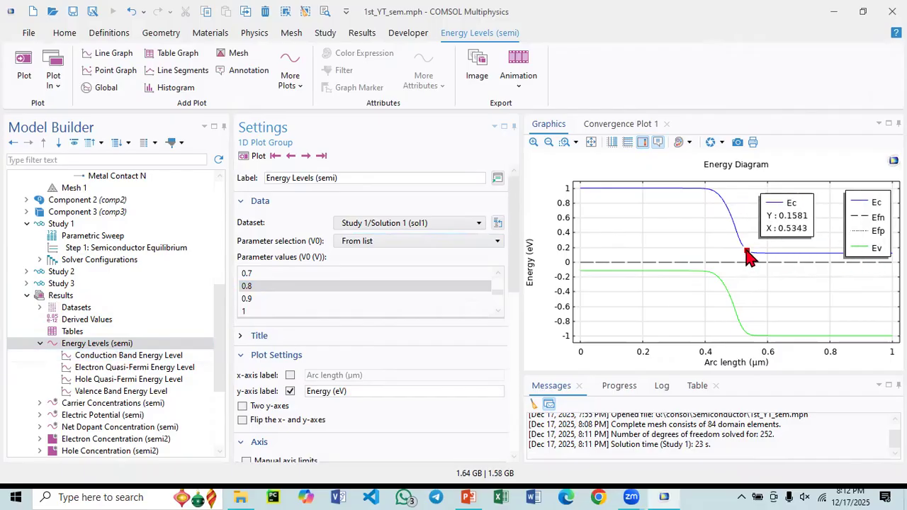
- Set the Carrier Concentrations (semi) plot's V0 selection to From list, choose 0.7 V and replot it
{"action": "scroll", "coordinate": [11, 410], "scroll_direction": "down", "scroll_amount": 2}
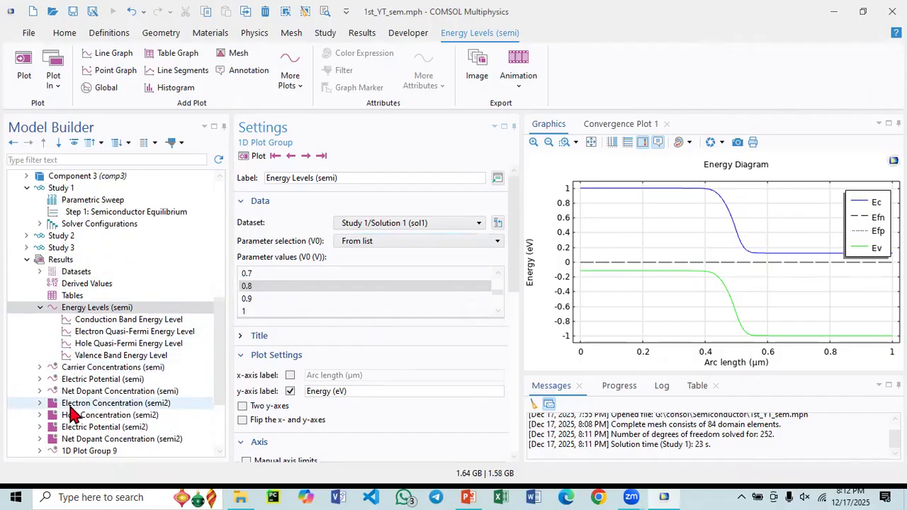
{"action": "left_click", "coordinate": [50, 332]}
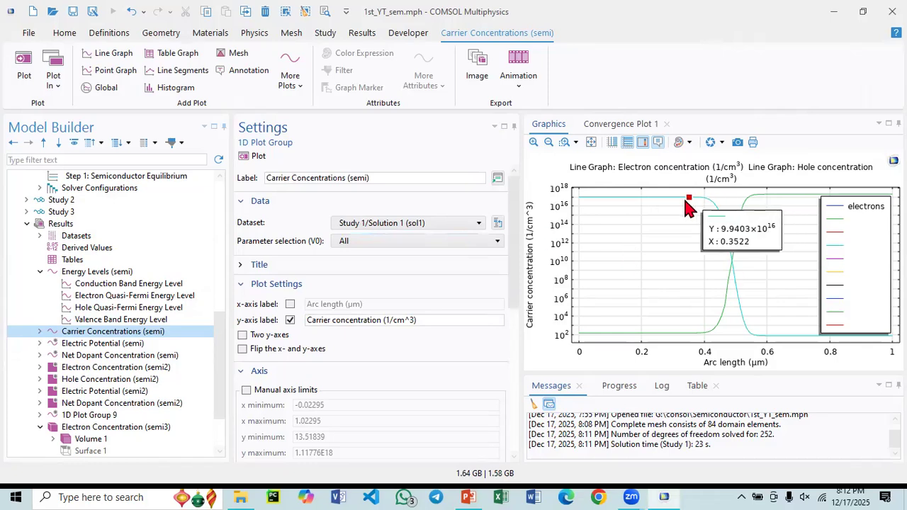
{"action": "left_click", "coordinate": [411, 242]}
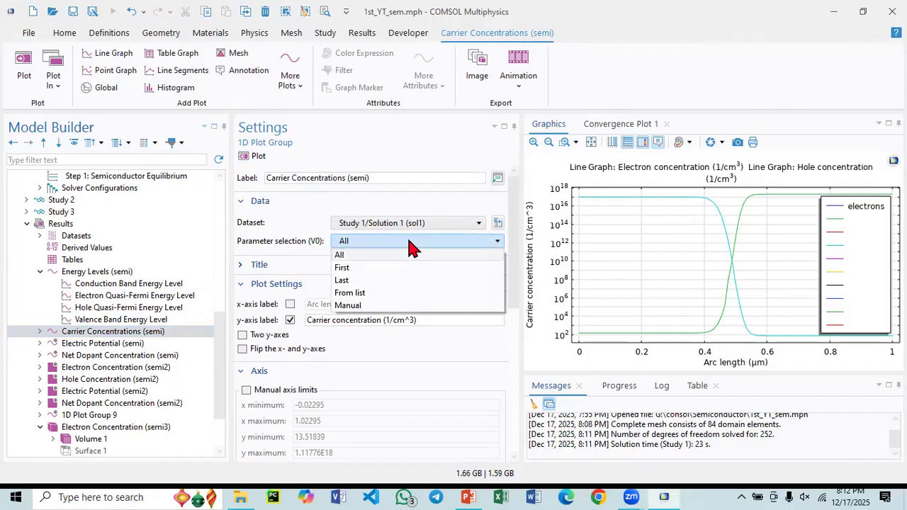
{"action": "left_click", "coordinate": [392, 293]}
{"action": "scroll", "coordinate": [354, 277], "scroll_direction": "down", "scroll_amount": 2}
{"action": "left_click", "coordinate": [323, 286]}
{"action": "left_click", "coordinate": [253, 157]}
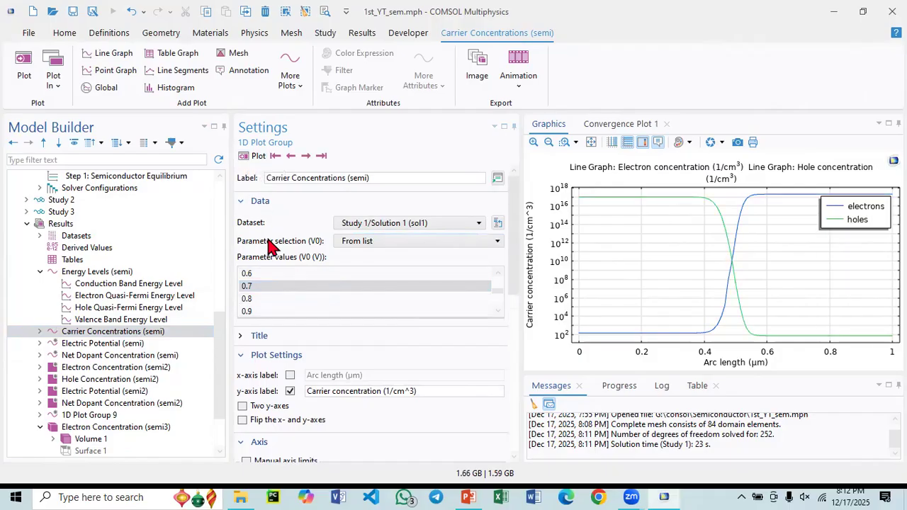
- Switch the Carrier Concentrations (semi) plot to V0 = 0.8 V and finally to 1.1 V
{"action": "left_click", "coordinate": [282, 298]}
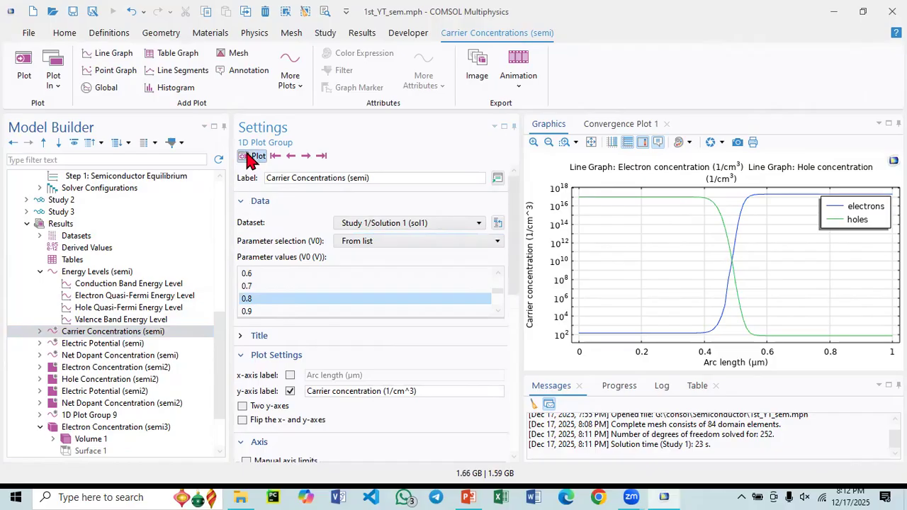
{"action": "scroll", "coordinate": [268, 303], "scroll_direction": "down", "scroll_amount": 1}
{"action": "left_click", "coordinate": [268, 299]}
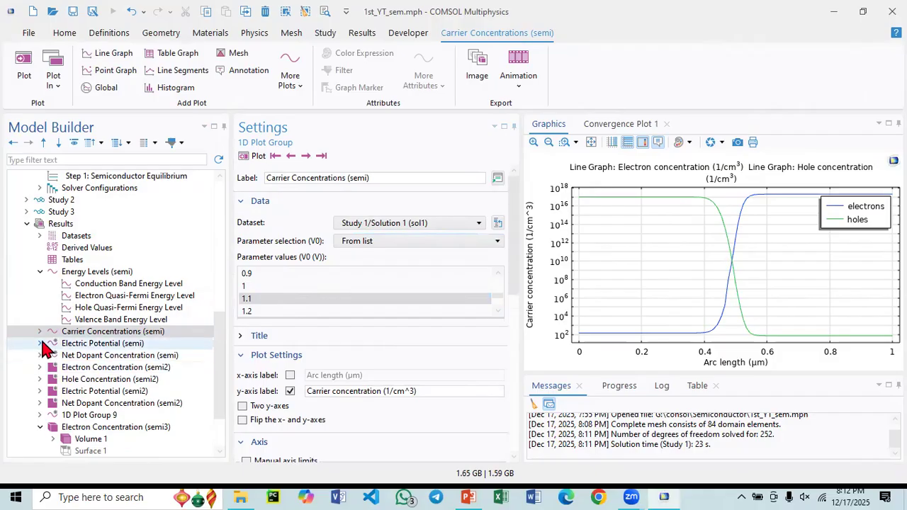
- Examine the Electric Potential (semi) and Net Dopant Concentration (semi) plots, and consult the diode I-V reference slide in PowerPoint
{"action": "left_click", "coordinate": [70, 347]}
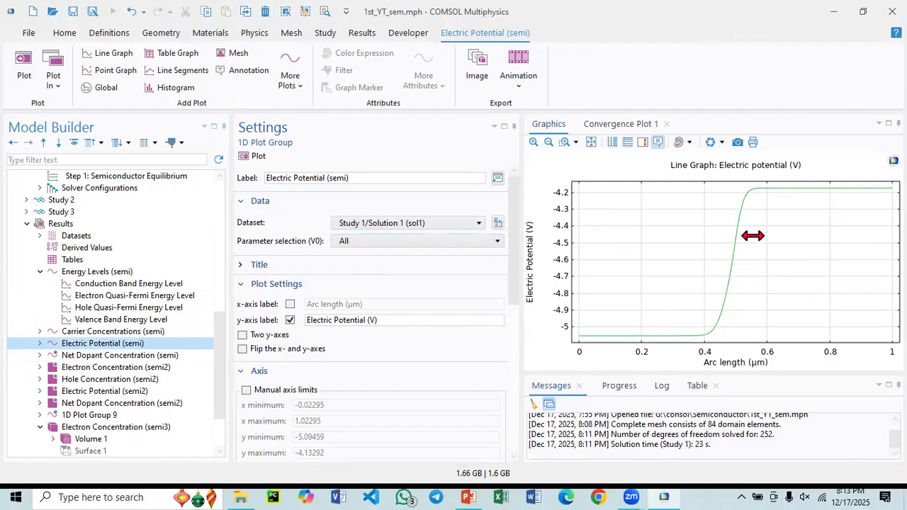
{"action": "left_click", "coordinate": [106, 356]}
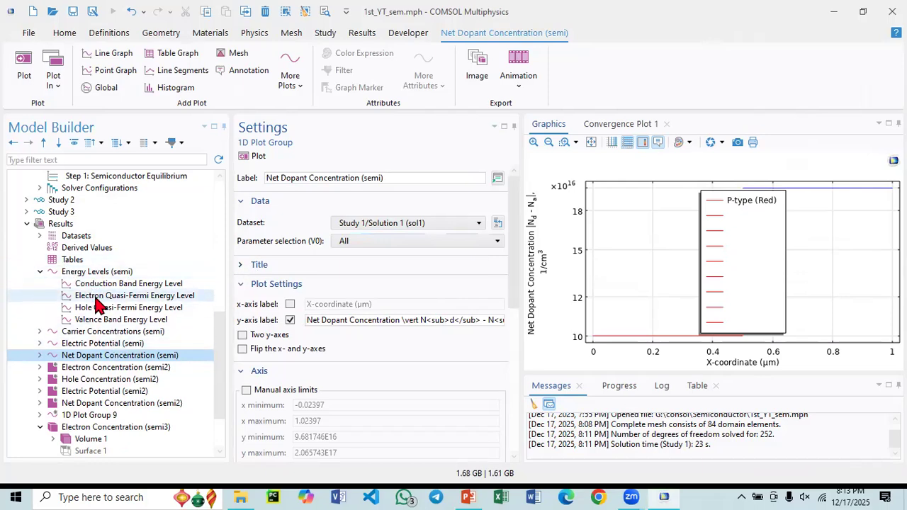
{"action": "left_click", "coordinate": [62, 223]}
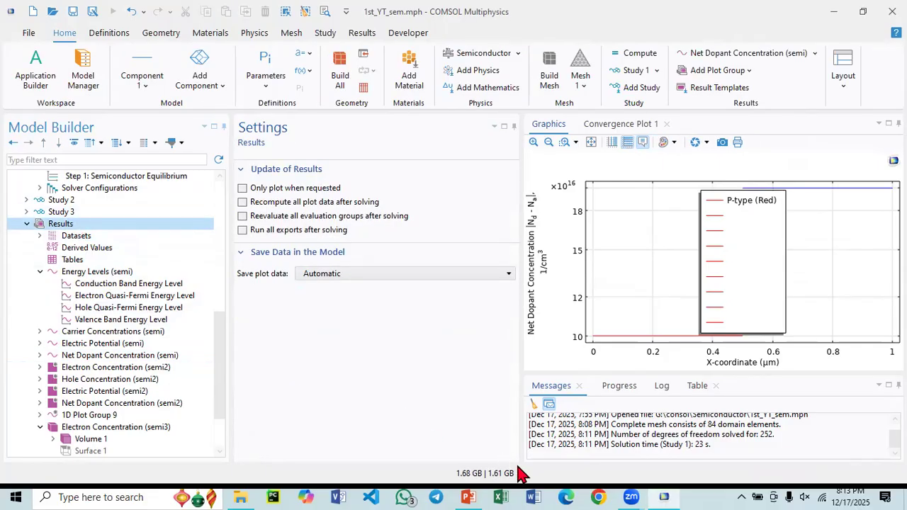
{"action": "left_click", "coordinate": [467, 497]}
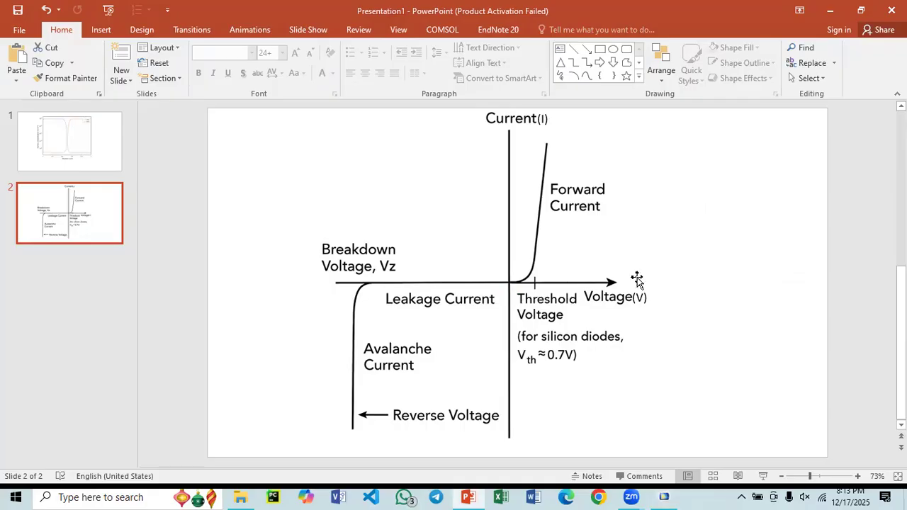
{"action": "left_click", "coordinate": [479, 496]}
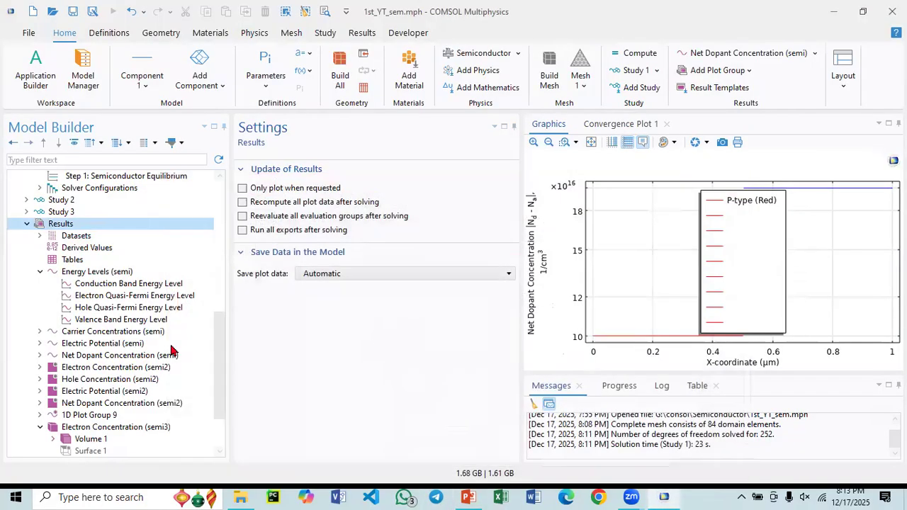
- Add a 1D plot group to Results and move it directly below Net Dopant Concentration (semi)
{"action": "right_click", "coordinate": [72, 227]}
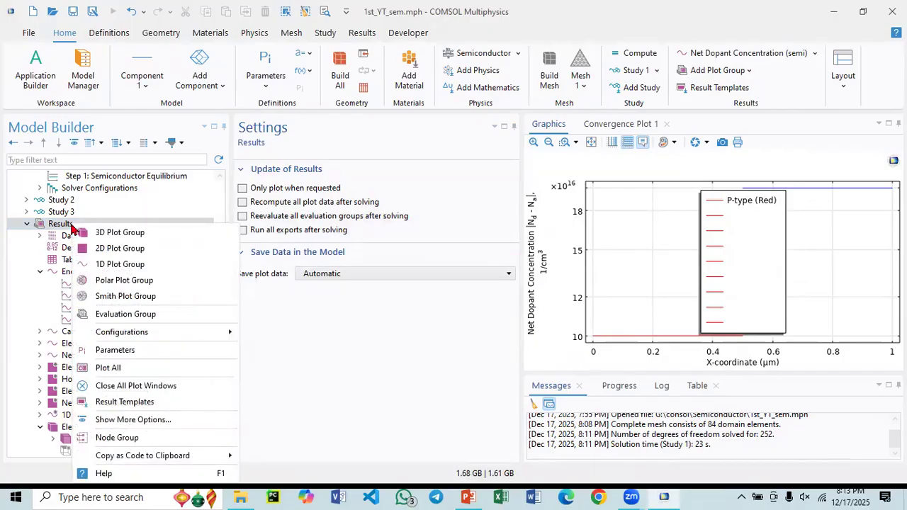
{"action": "left_click", "coordinate": [121, 266]}
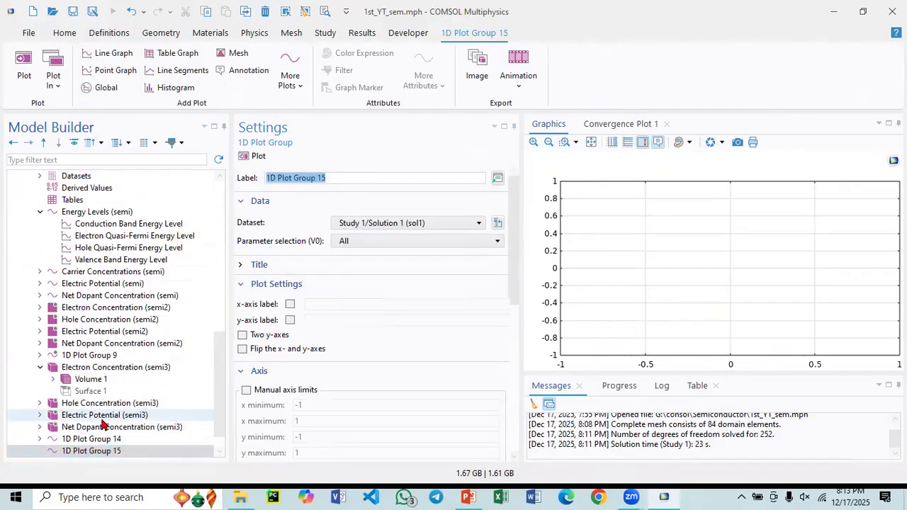
{"action": "left_click_drag", "start_coordinate": [84, 430], "coordinate": [77, 284]}
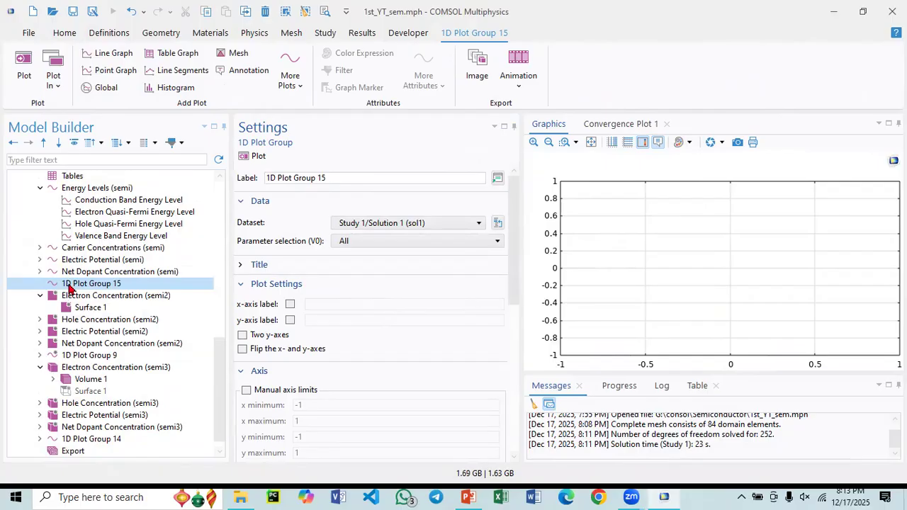
- Add a Global plot to the new 1D plot group and browse Component 1's semiconductor terminal expressions for its y-axis data
{"action": "right_click", "coordinate": [70, 289]}
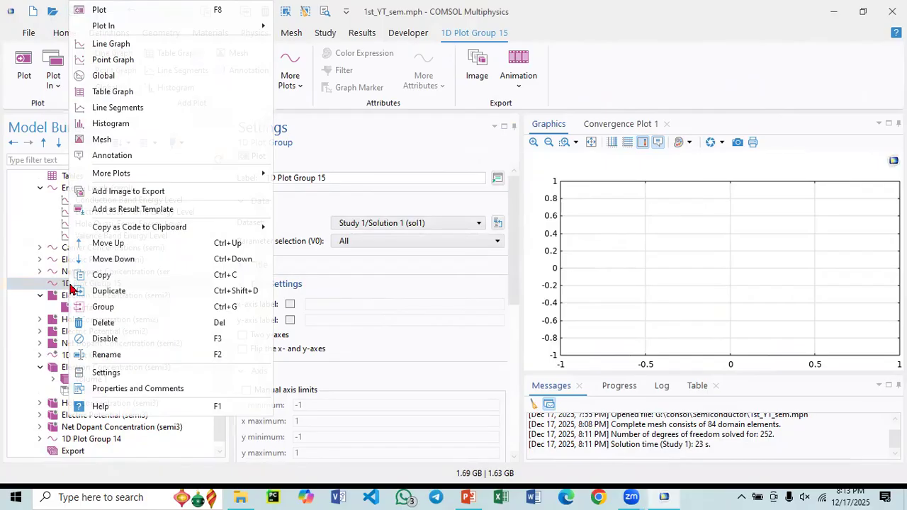
{"action": "left_click", "coordinate": [117, 80]}
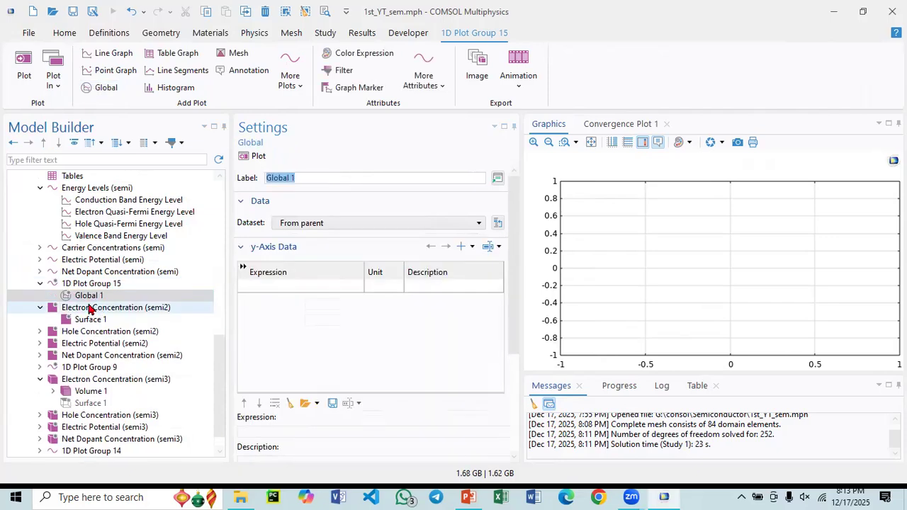
{"action": "left_click", "coordinate": [260, 286]}
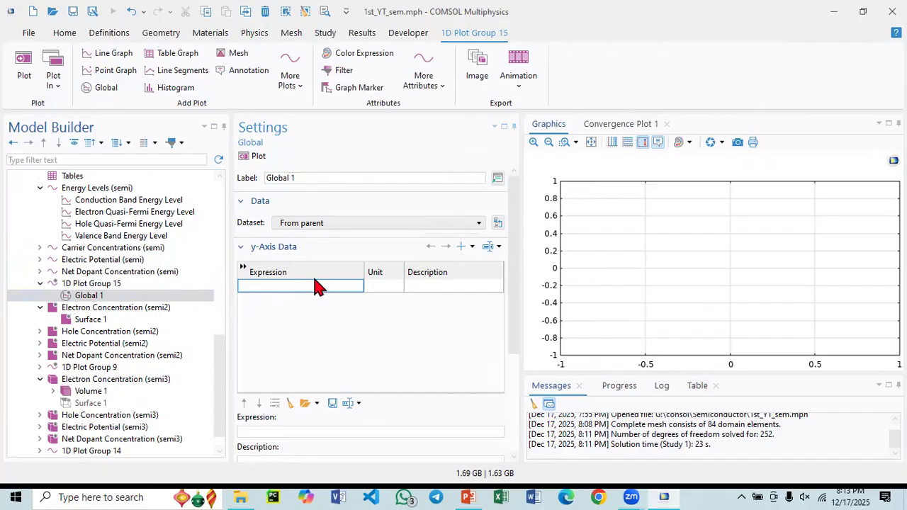
{"action": "left_click", "coordinate": [489, 248]}
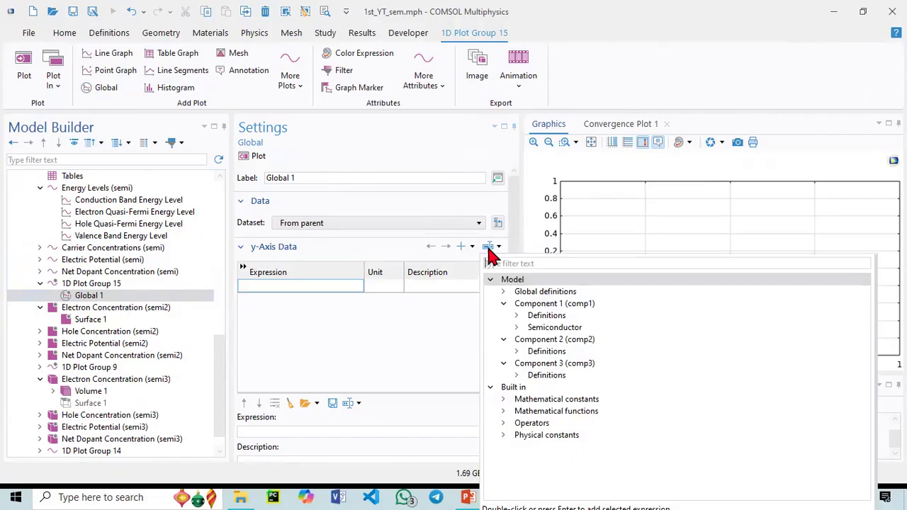
{"action": "left_click", "coordinate": [516, 328]}
{"action": "left_click", "coordinate": [529, 340]}
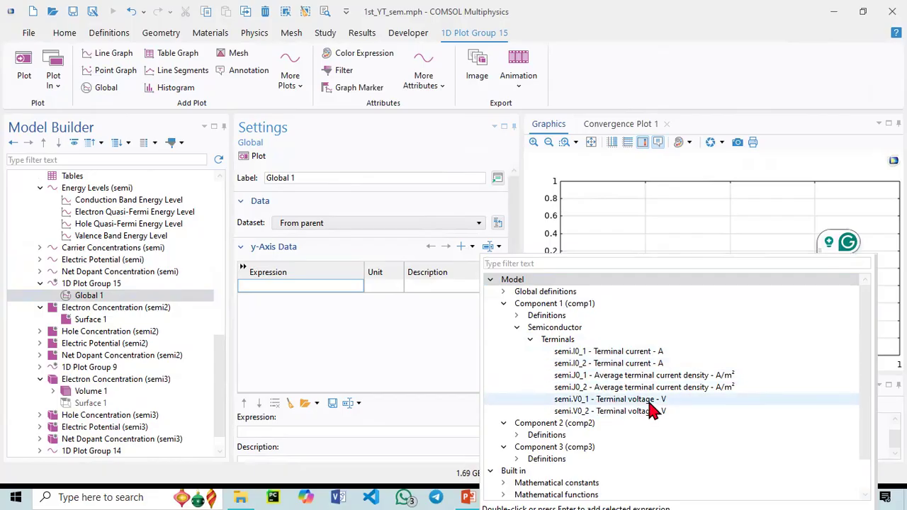
{"action": "left_click", "coordinate": [301, 331]}
- Check the boundary, terminal name and voltage settings of Metal Contact P and Metal Contact N
{"action": "scroll", "coordinate": [117, 297], "scroll_direction": "up", "scroll_amount": 6}
{"action": "scroll", "coordinate": [97, 284], "scroll_direction": "up", "scroll_amount": 2}
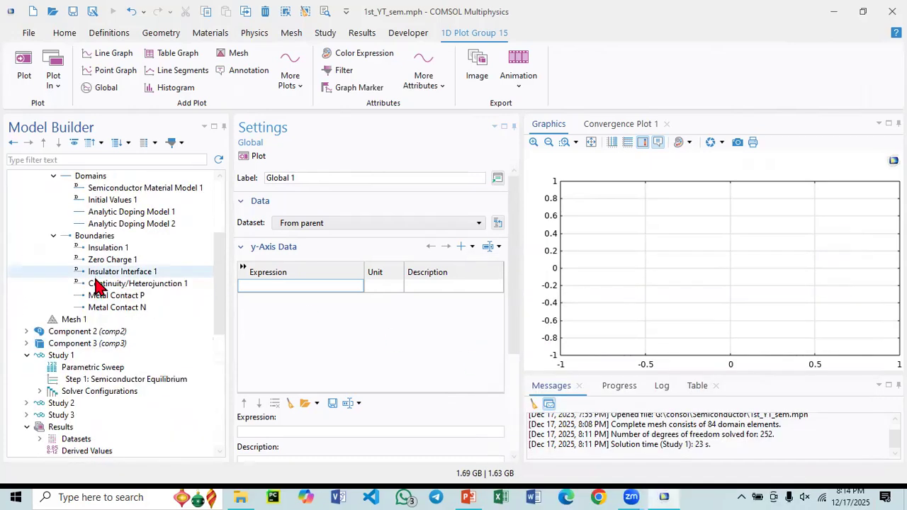
{"action": "left_click", "coordinate": [121, 298]}
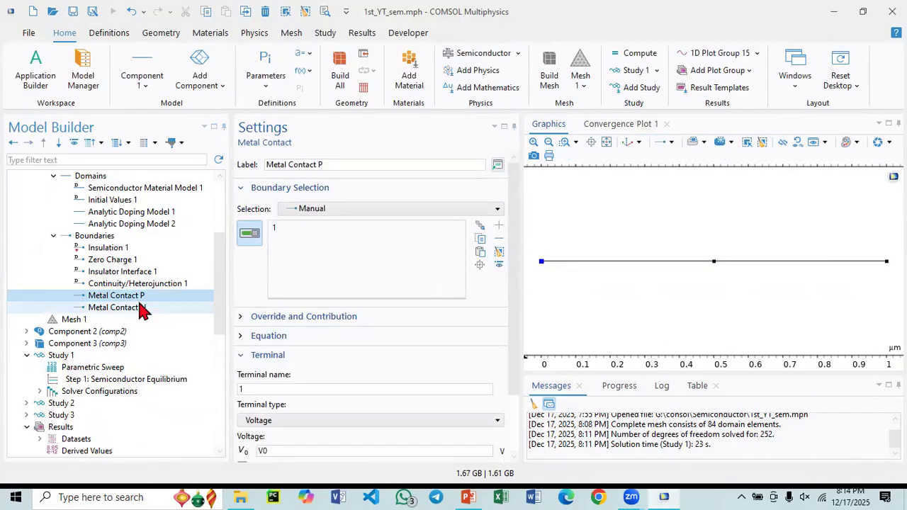
{"action": "left_click", "coordinate": [321, 164]}
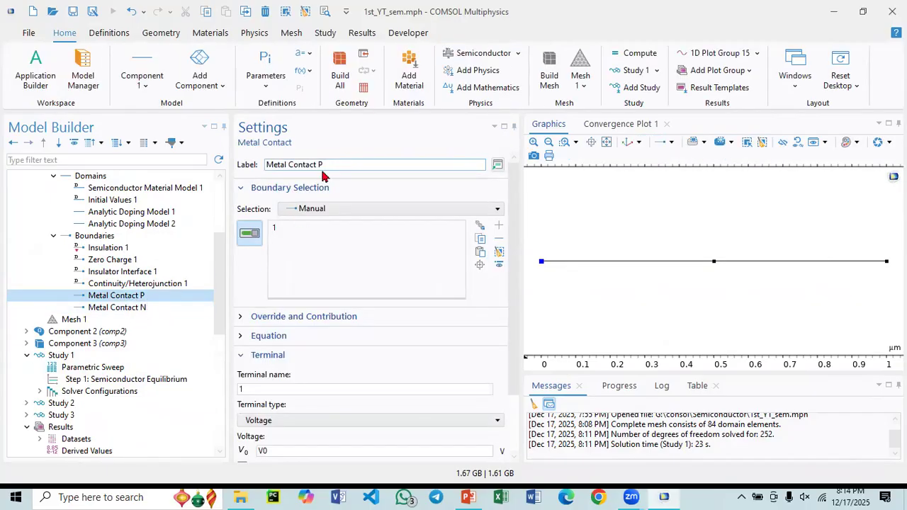
{"action": "left_click", "coordinate": [148, 309]}
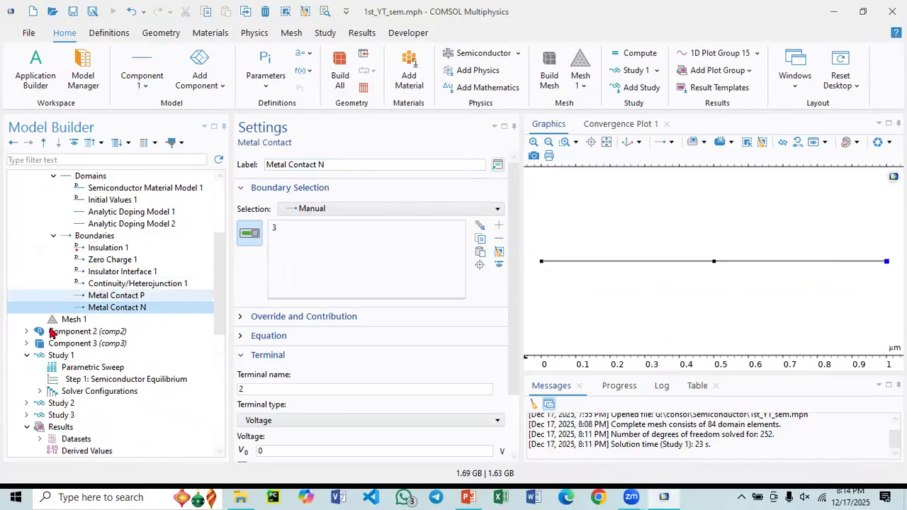
{"action": "scroll", "coordinate": [142, 333], "scroll_direction": "down", "scroll_amount": 1}
{"action": "left_click", "coordinate": [148, 262]}
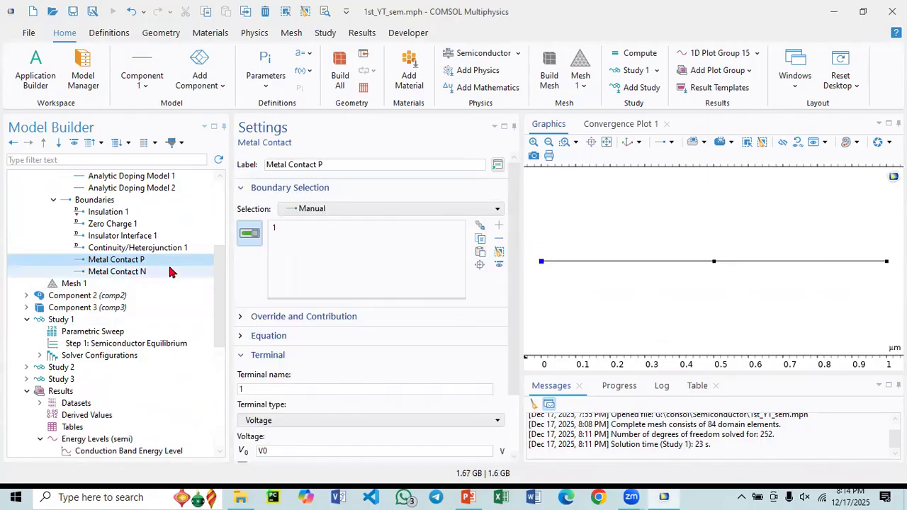
{"action": "left_click", "coordinate": [131, 273]}
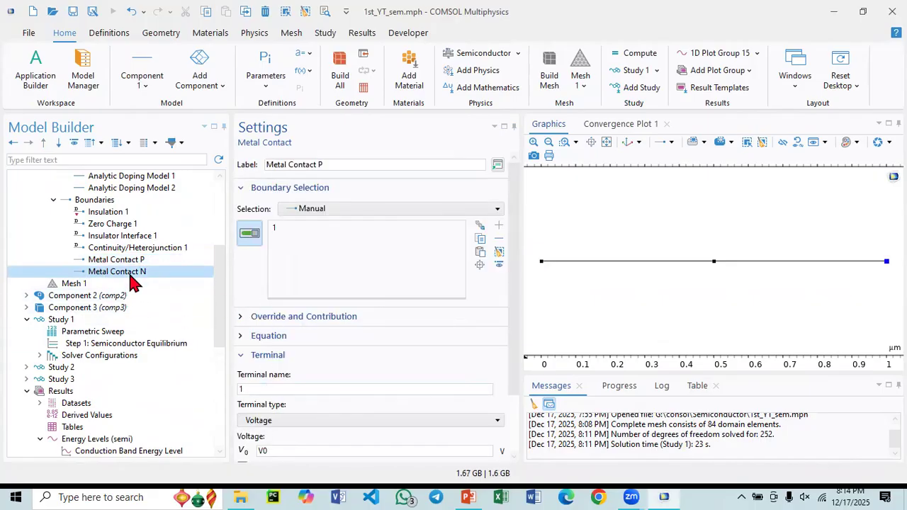
- Set the Global plot's y-axis expression to Component 1's semiconductor terminal current semi.I0_1
{"action": "scroll", "coordinate": [122, 305], "scroll_direction": "down", "scroll_amount": 1}
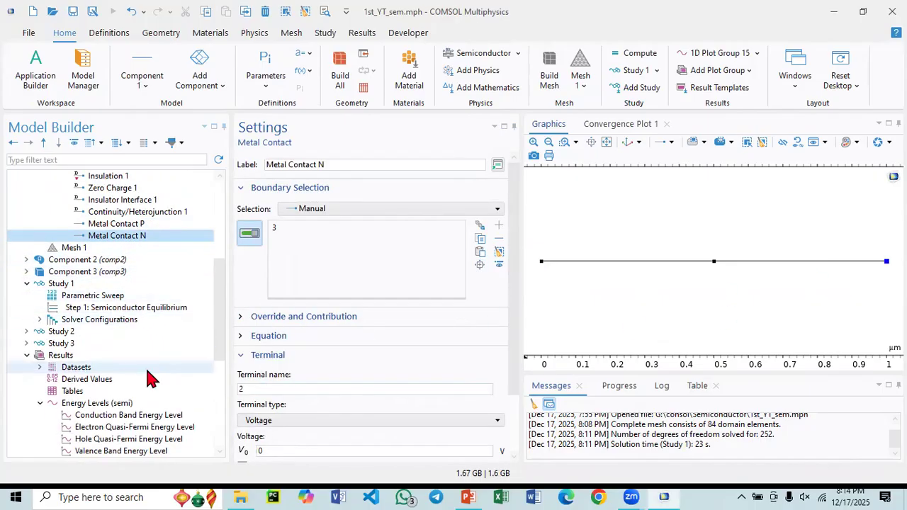
{"action": "scroll", "coordinate": [134, 375], "scroll_direction": "down", "scroll_amount": 4}
{"action": "scroll", "coordinate": [92, 374], "scroll_direction": "down", "scroll_amount": 1}
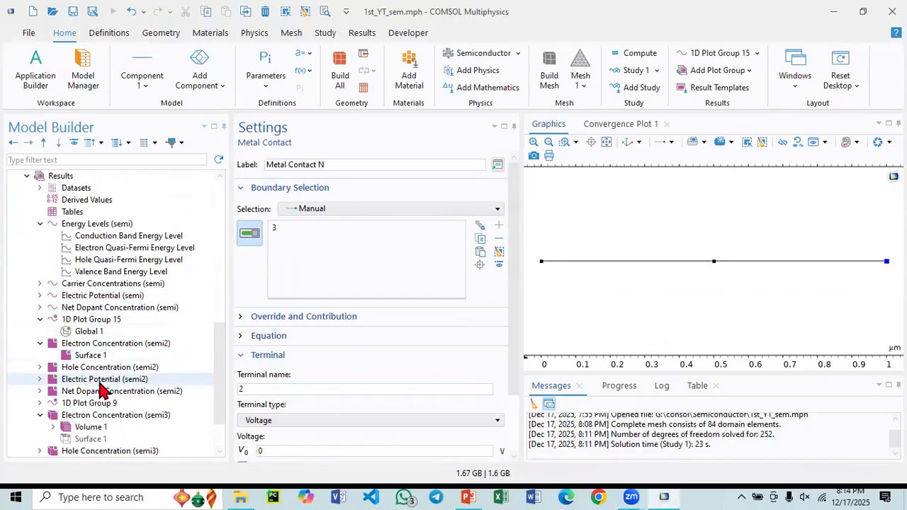
{"action": "left_click", "coordinate": [135, 330]}
{"action": "left_click", "coordinate": [269, 286]}
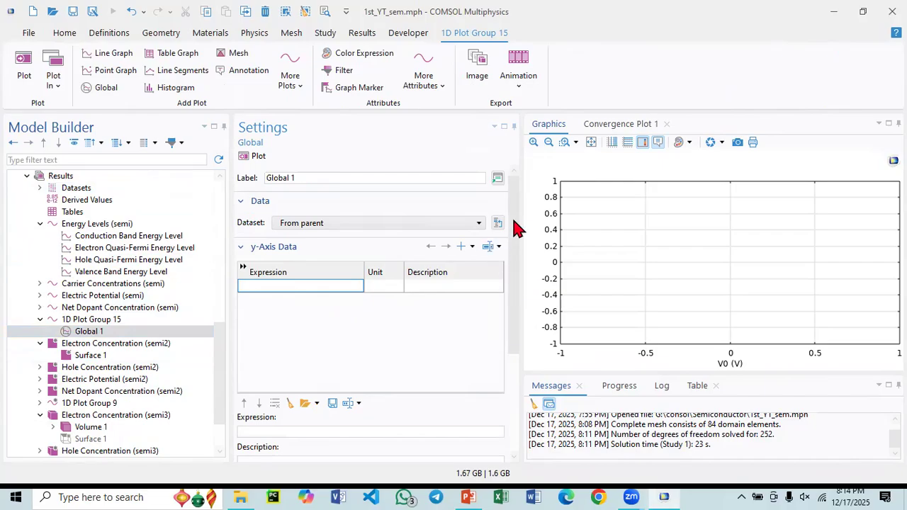
{"action": "left_click", "coordinate": [488, 246]}
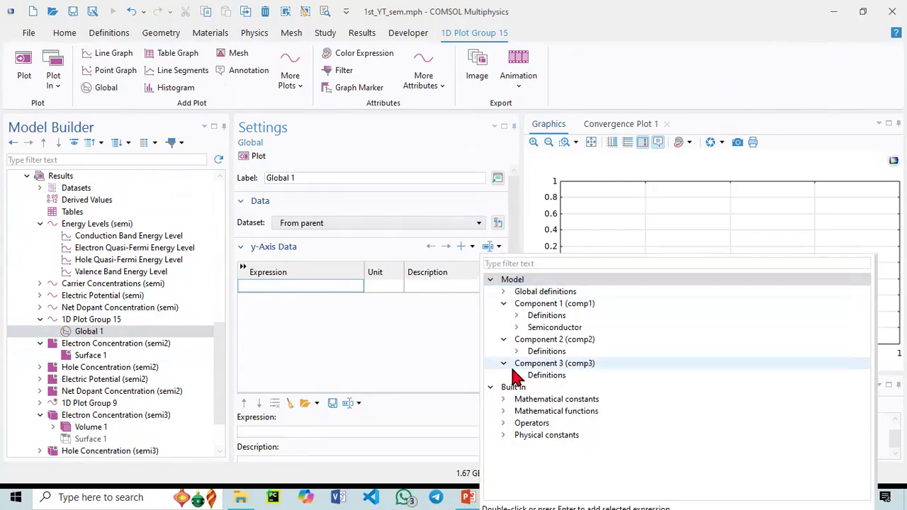
{"action": "left_click", "coordinate": [516, 328]}
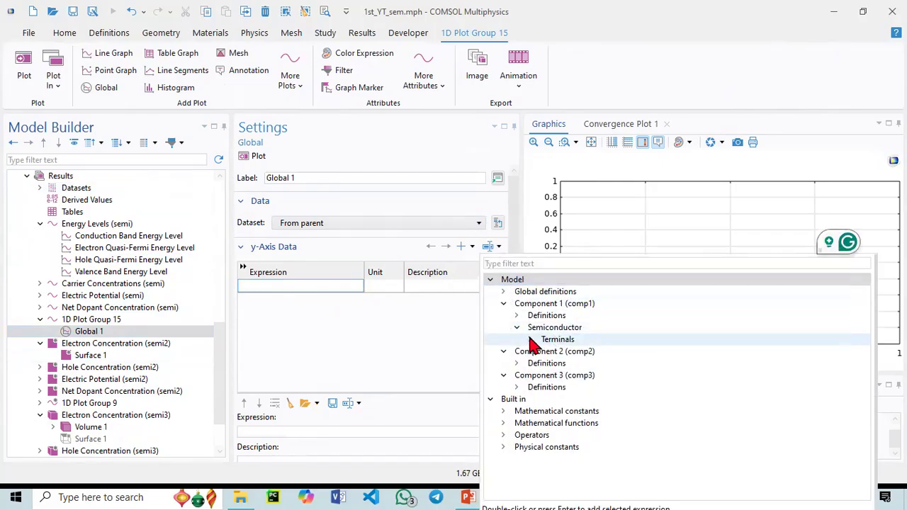
{"action": "left_click", "coordinate": [529, 340]}
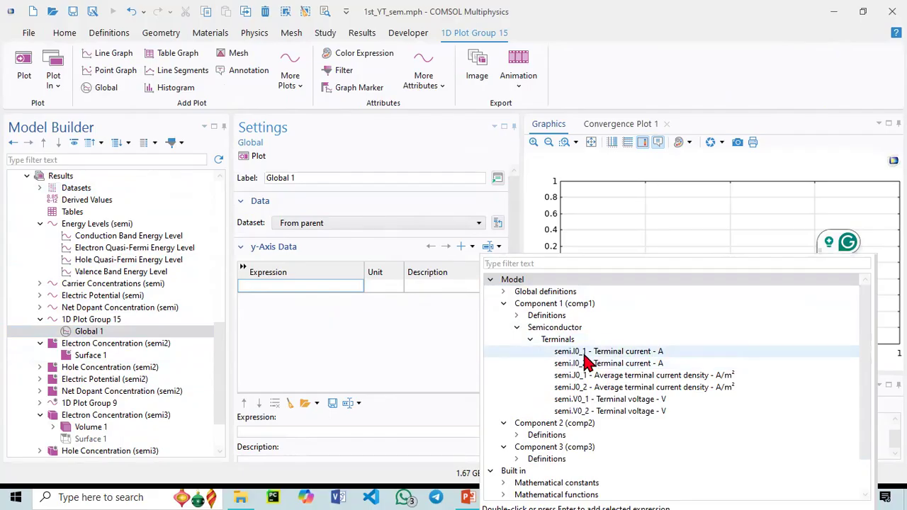
{"action": "double_click", "coordinate": [575, 351]}
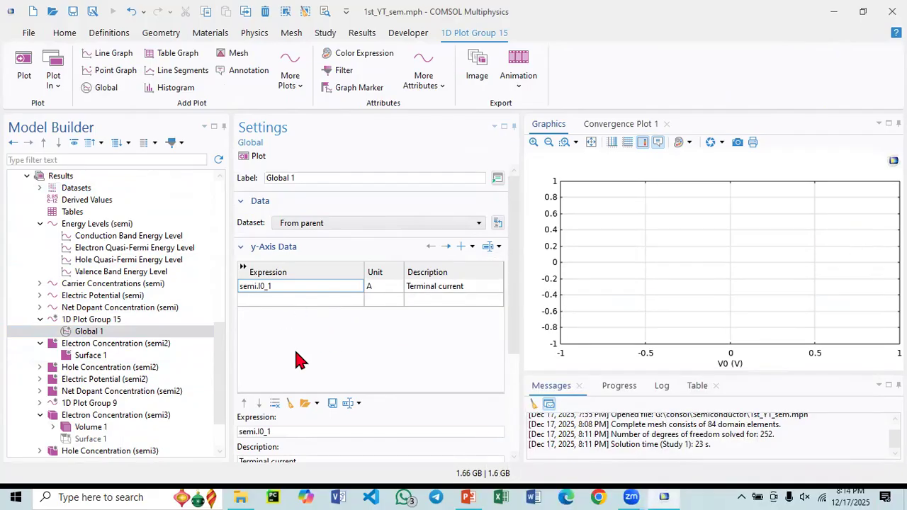
- Switch the Global plot's x-axis parameter to Expression, use the terminal voltage semi.V0_1, and plot the result
{"action": "scroll", "coordinate": [322, 358], "scroll_direction": "down", "scroll_amount": 3}
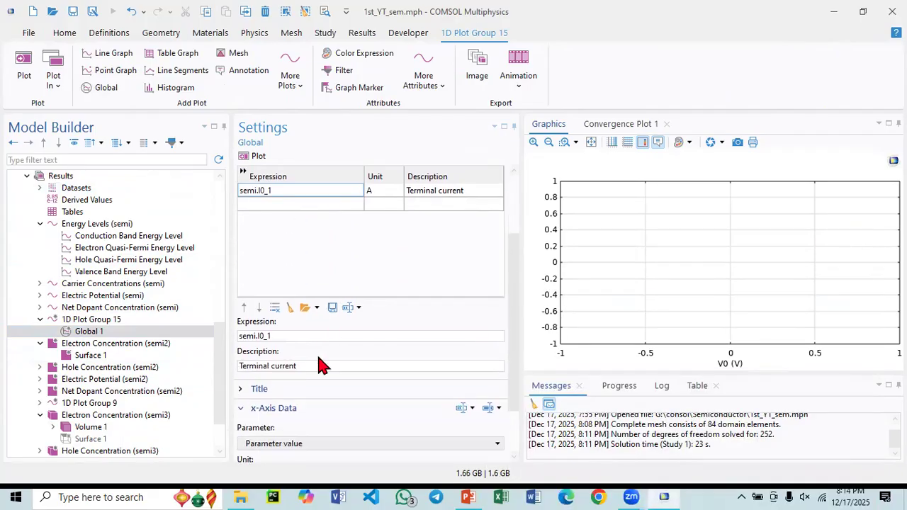
{"action": "scroll", "coordinate": [290, 385], "scroll_direction": "down", "scroll_amount": 2}
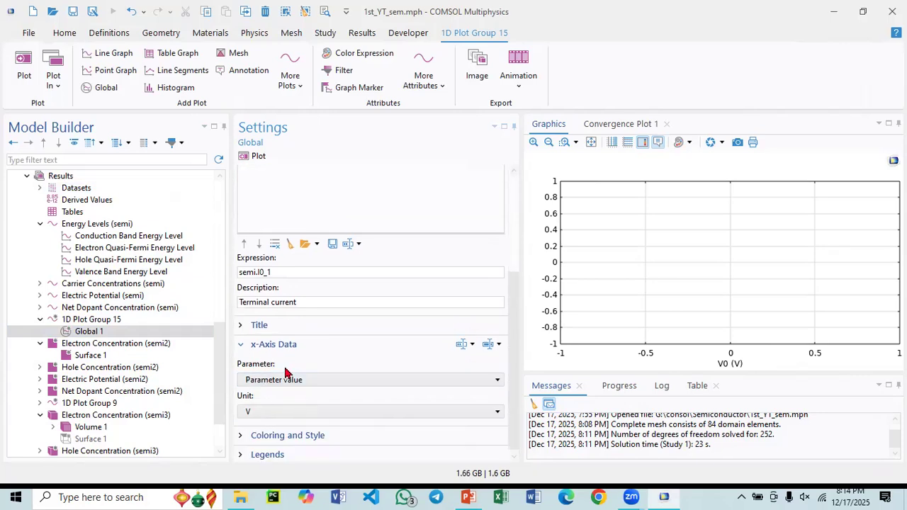
{"action": "left_click", "coordinate": [274, 382]}
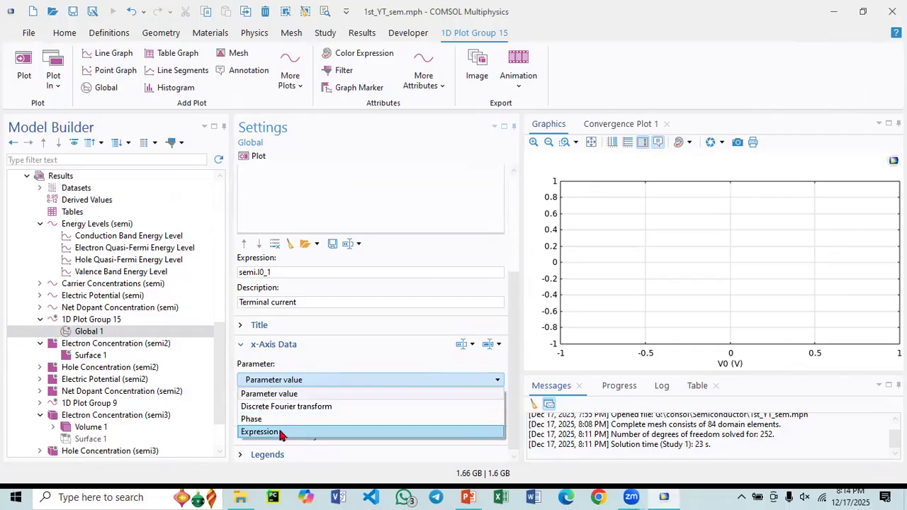
{"action": "left_click", "coordinate": [280, 430]}
{"action": "left_click", "coordinate": [272, 410]}
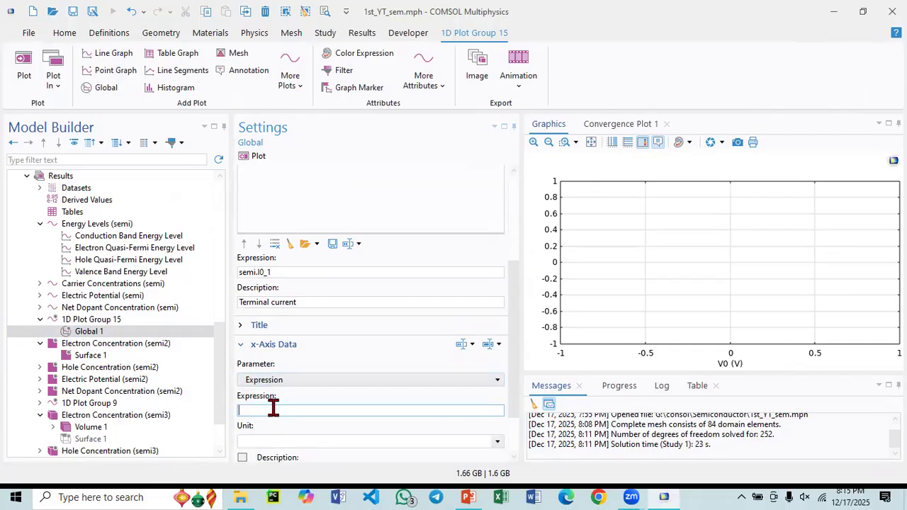
{"action": "left_click", "coordinate": [496, 345]}
{"action": "left_click", "coordinate": [516, 158]}
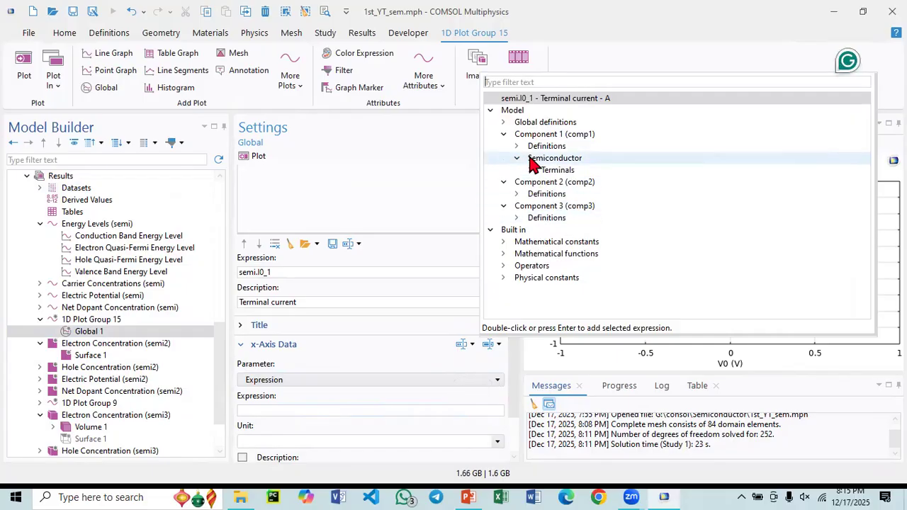
{"action": "left_click", "coordinate": [530, 170]}
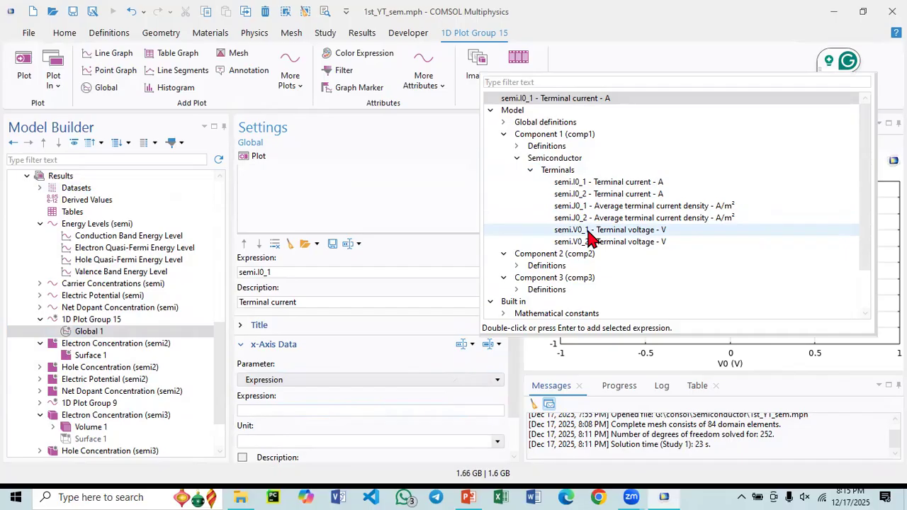
{"action": "double_click", "coordinate": [588, 231]}
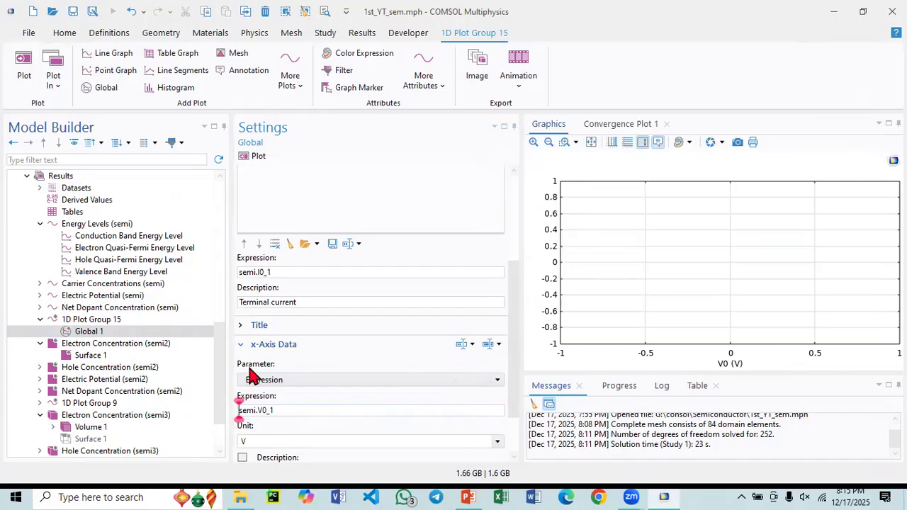
{"action": "left_click", "coordinate": [252, 158]}
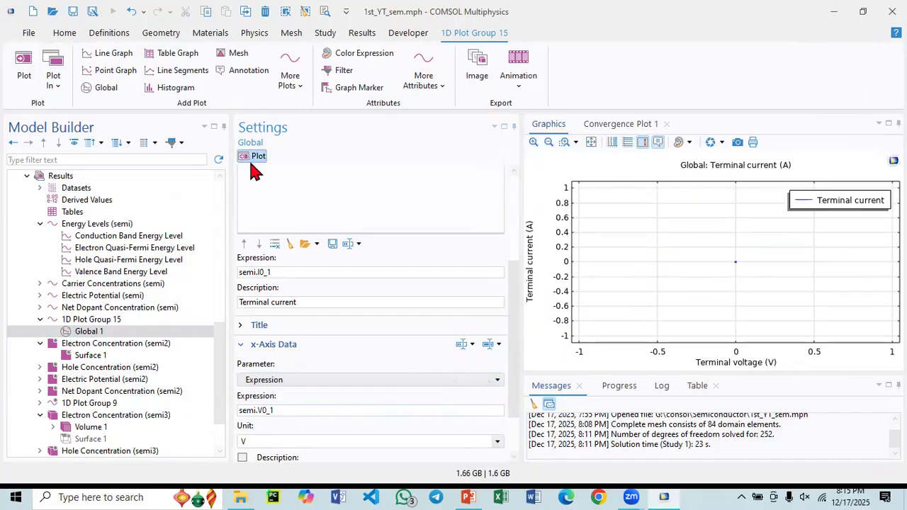
- Check the dataset and V0 parameter selection options of the 1D plot group holding the terminal current plot
{"action": "scroll", "coordinate": [329, 323], "scroll_direction": "up", "scroll_amount": 3}
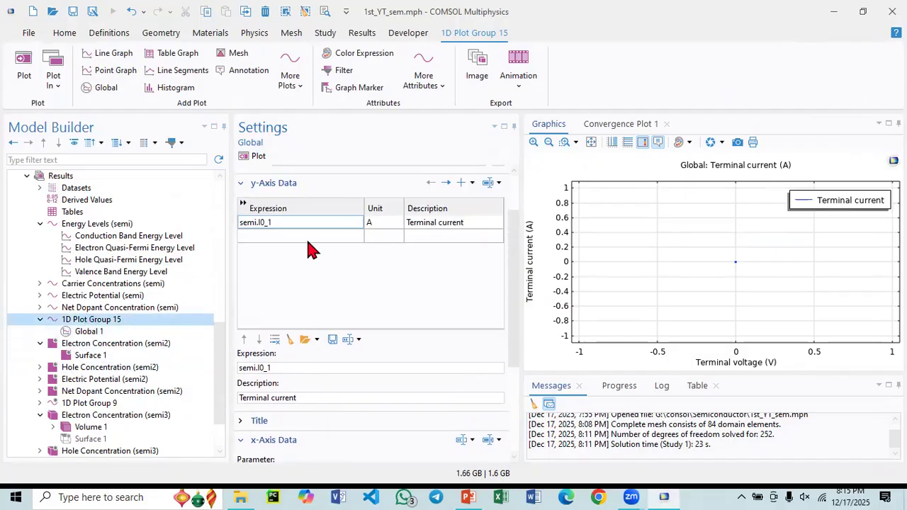
{"action": "left_click", "coordinate": [91, 319]}
{"action": "left_click", "coordinate": [387, 226]}
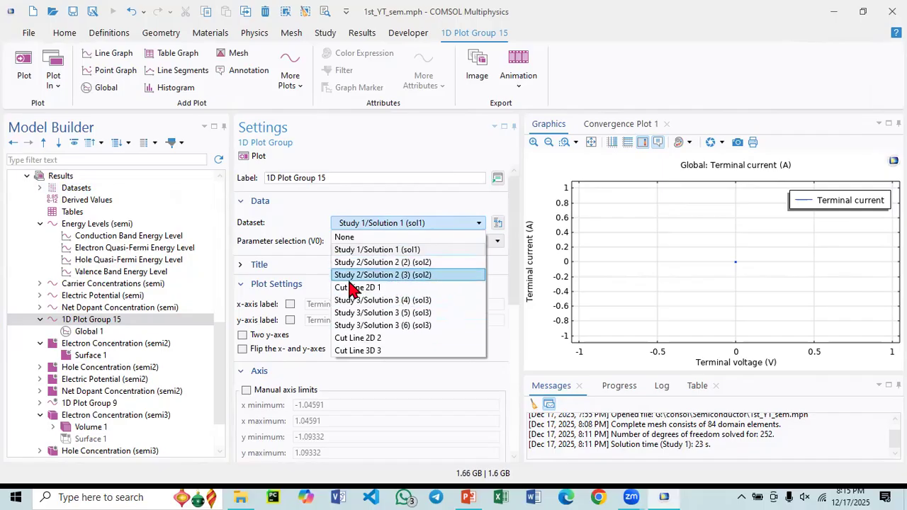
{"action": "left_click", "coordinate": [381, 209]}
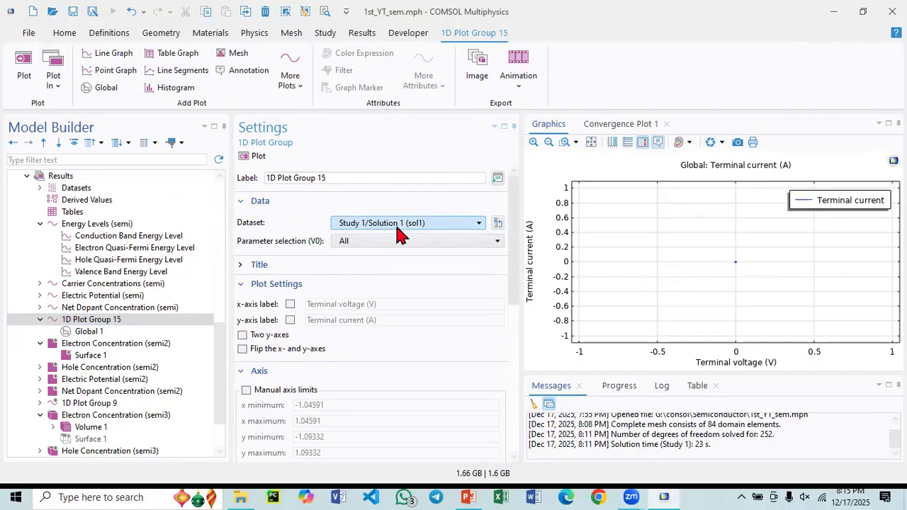
{"action": "left_click", "coordinate": [400, 243]}
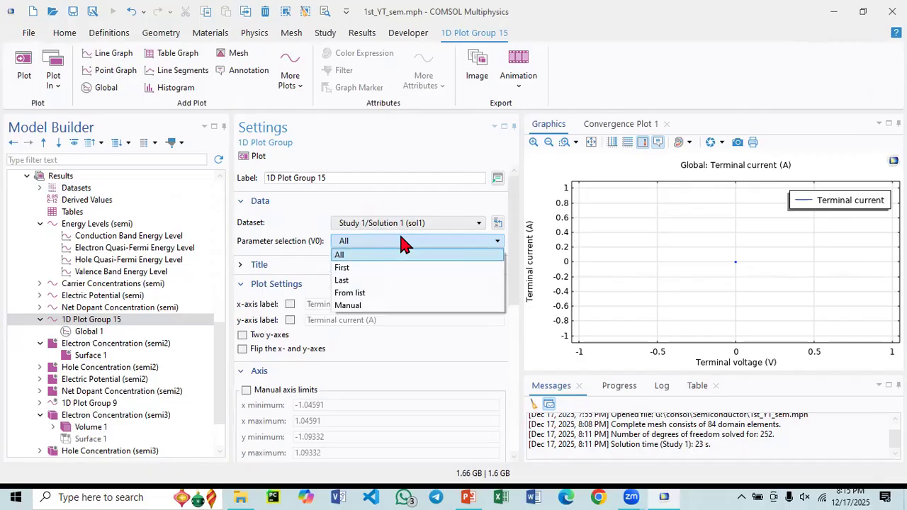
{"action": "left_click", "coordinate": [401, 243]}
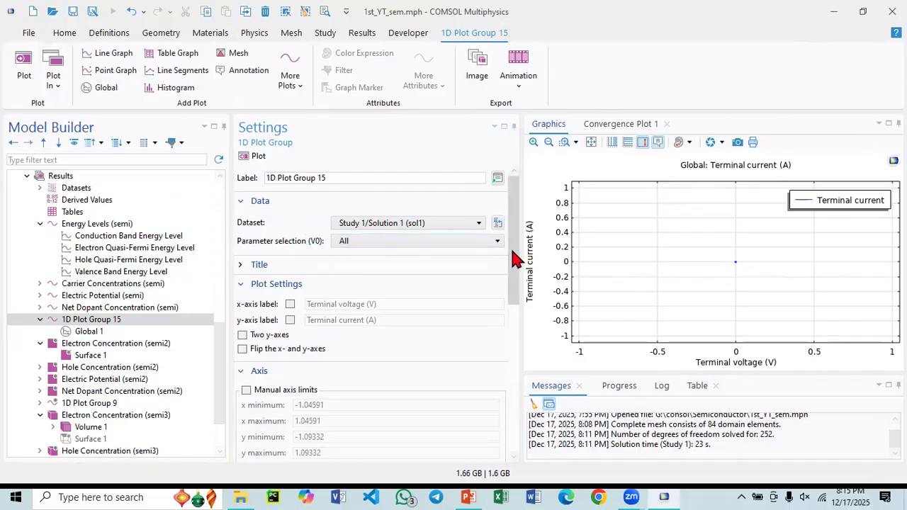
- Check the Global plot's dataset choices and review its parent plot group's axis, grid and legend settings
{"action": "left_click", "coordinate": [141, 331]}
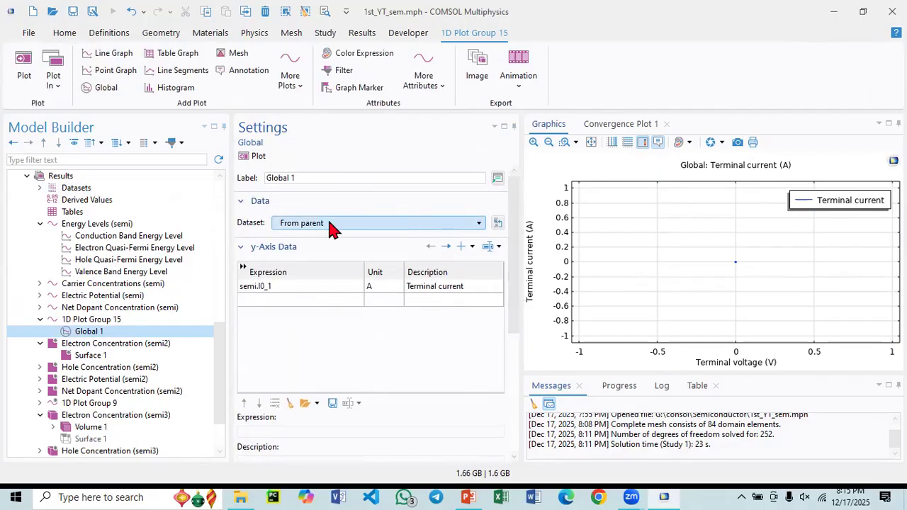
{"action": "left_click", "coordinate": [337, 226]}
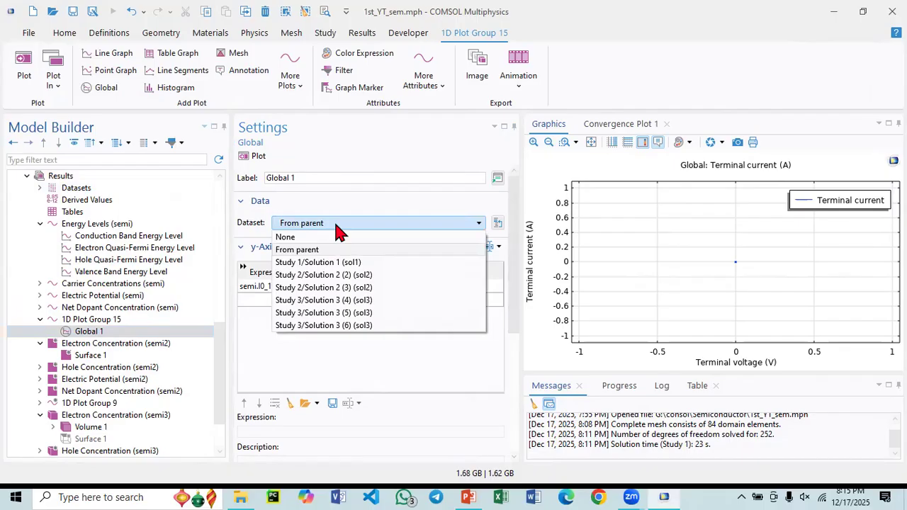
{"action": "left_click", "coordinate": [335, 223]}
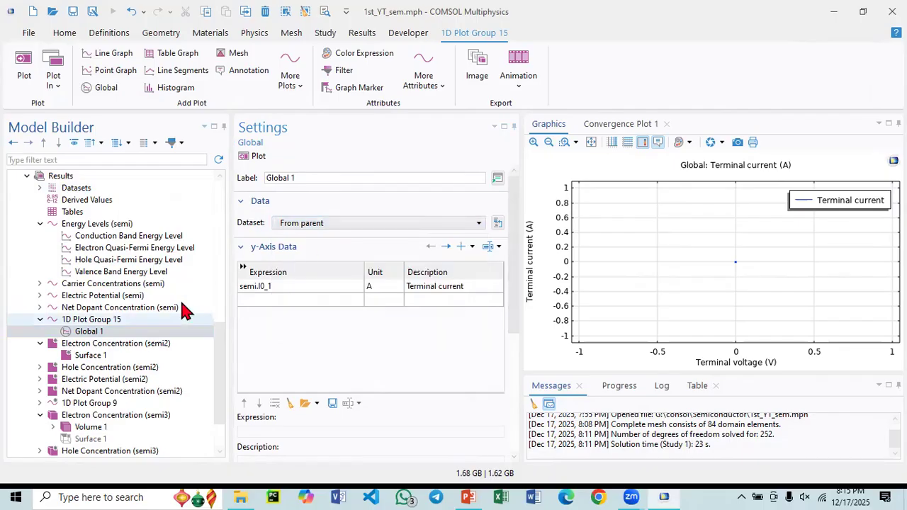
{"action": "left_click", "coordinate": [344, 226]}
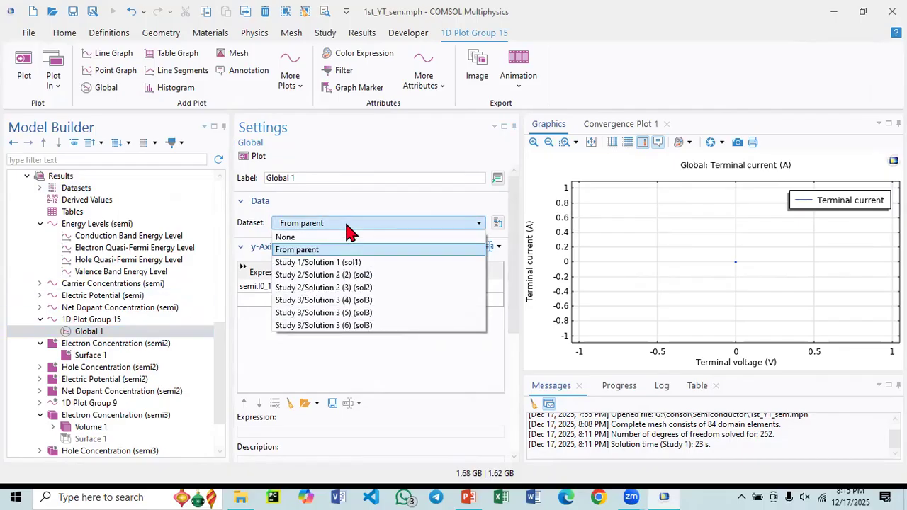
{"action": "left_click", "coordinate": [346, 225]}
{"action": "left_click", "coordinate": [108, 319]}
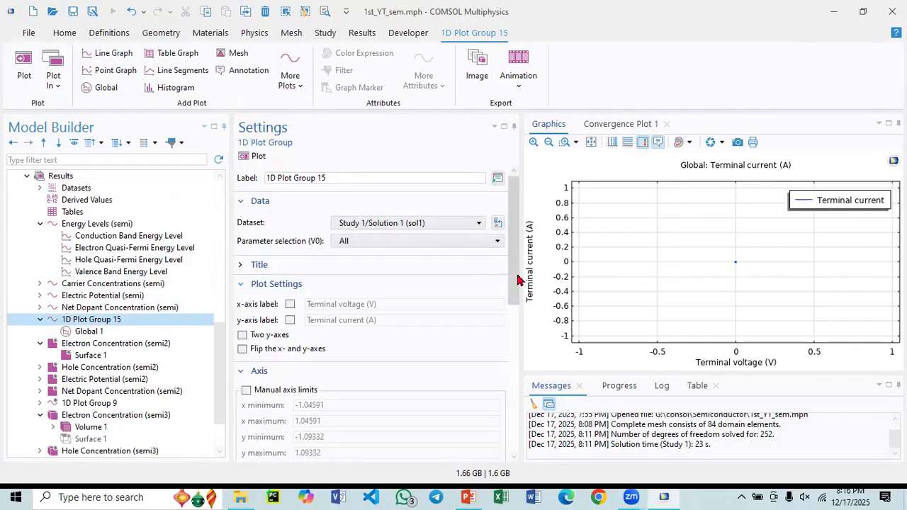
{"action": "left_click_drag", "start_coordinate": [518, 287], "coordinate": [517, 391]}
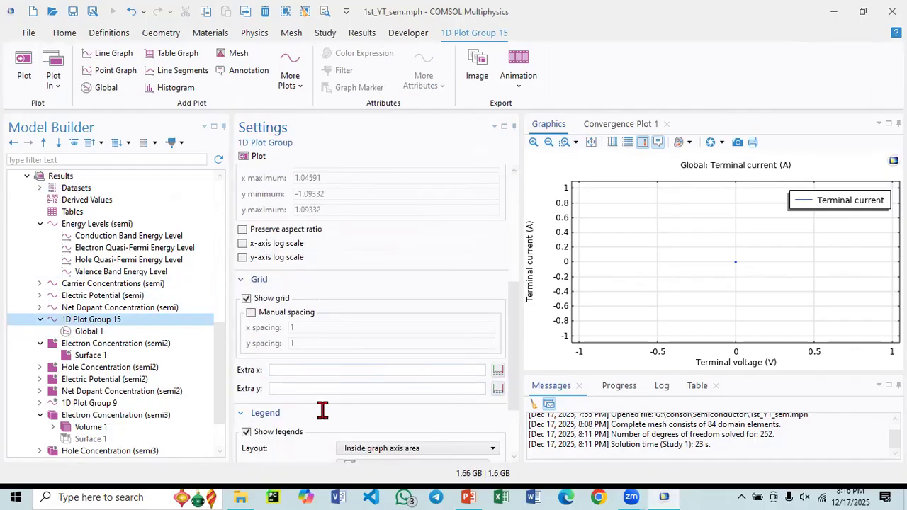
- Change the Global plot's y-axis expression to semi.I0_2 and replot it
{"action": "left_click", "coordinate": [101, 330]}
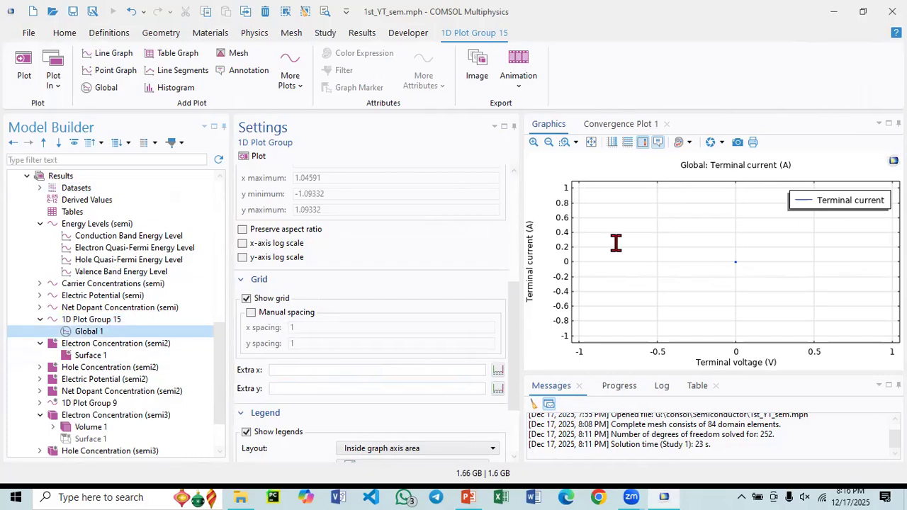
{"action": "scroll", "coordinate": [291, 333], "scroll_direction": "down", "scroll_amount": 2}
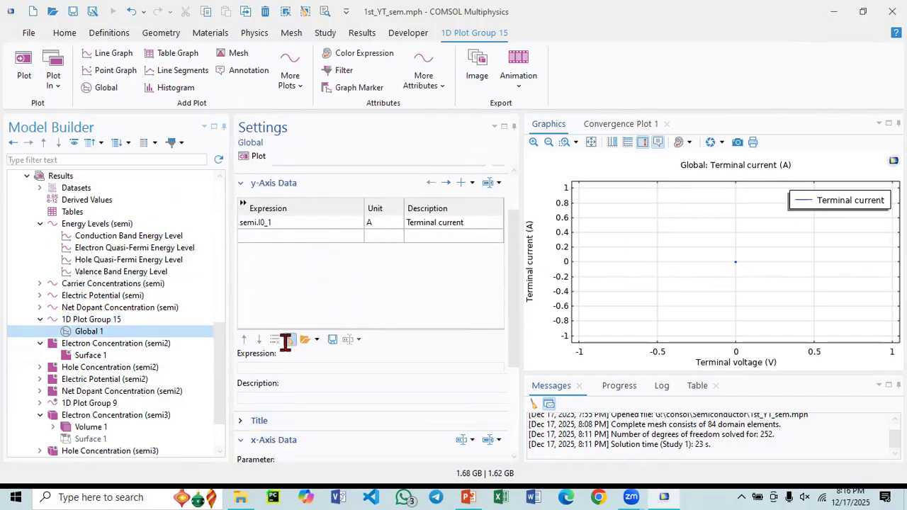
{"action": "scroll", "coordinate": [280, 291], "scroll_direction": "up", "scroll_amount": 1}
{"action": "left_click", "coordinate": [285, 253]}
{"action": "left_click", "coordinate": [285, 252]}
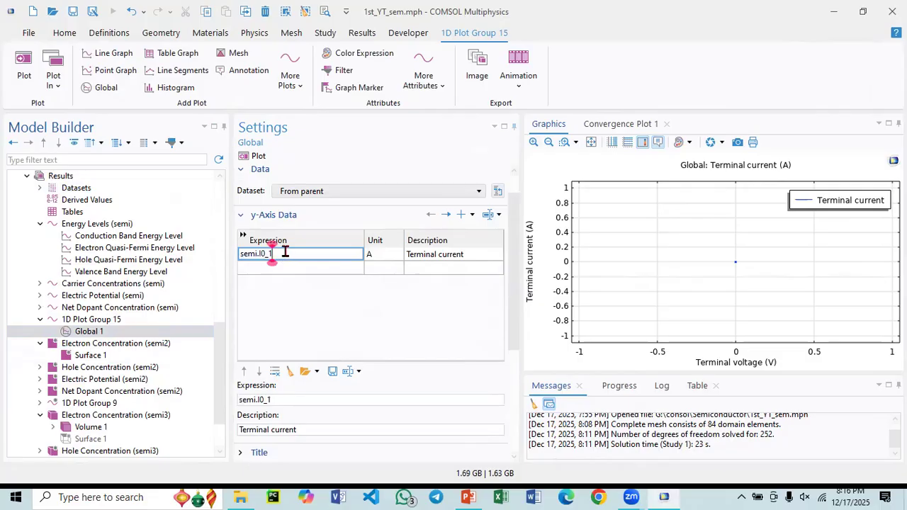
{"action": "key", "text": "BackSpace"}
{"action": "type", "text": "2"}
{"action": "left_click", "coordinate": [256, 156]}
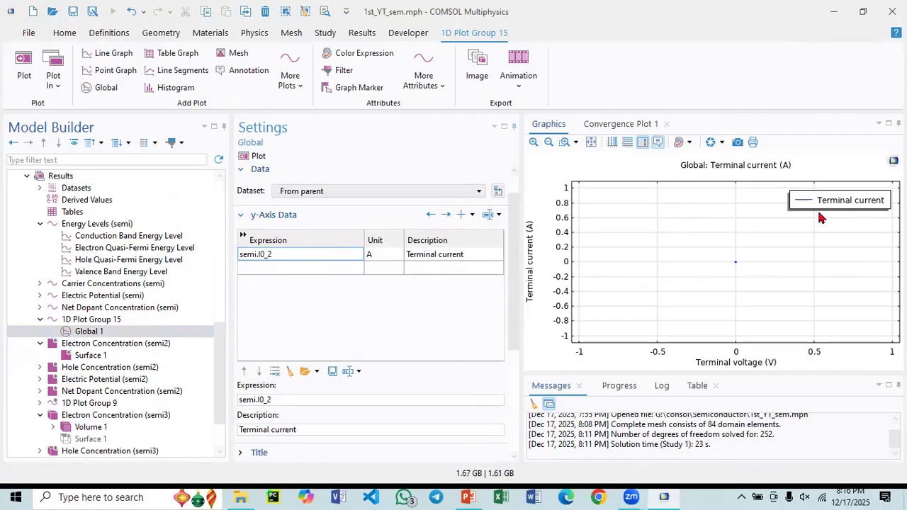
- Replace the Global plot's x-axis expression with V0
{"action": "mouse_move", "coordinate": [734, 267]}
{"action": "scroll", "coordinate": [335, 307], "scroll_direction": "up", "scroll_amount": 1}
{"action": "scroll", "coordinate": [346, 385], "scroll_direction": "down", "scroll_amount": 2}
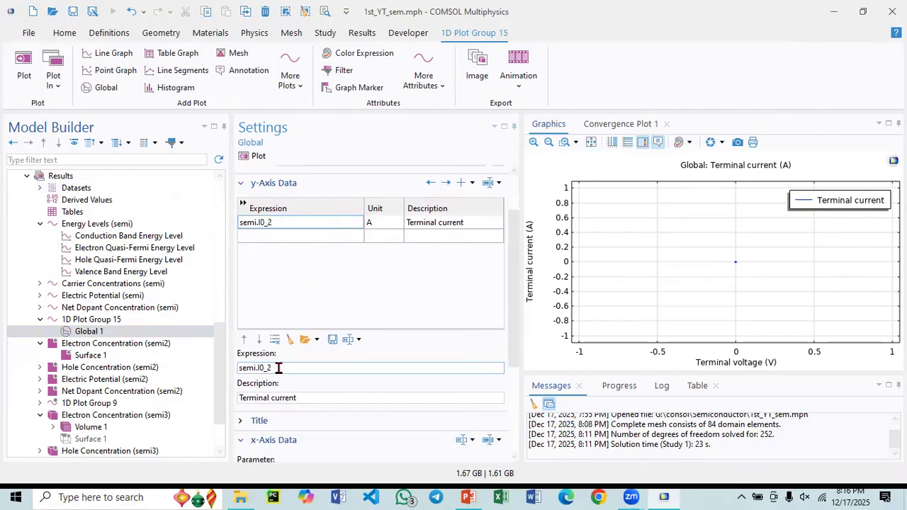
{"action": "scroll", "coordinate": [279, 367], "scroll_direction": "down", "scroll_amount": 1}
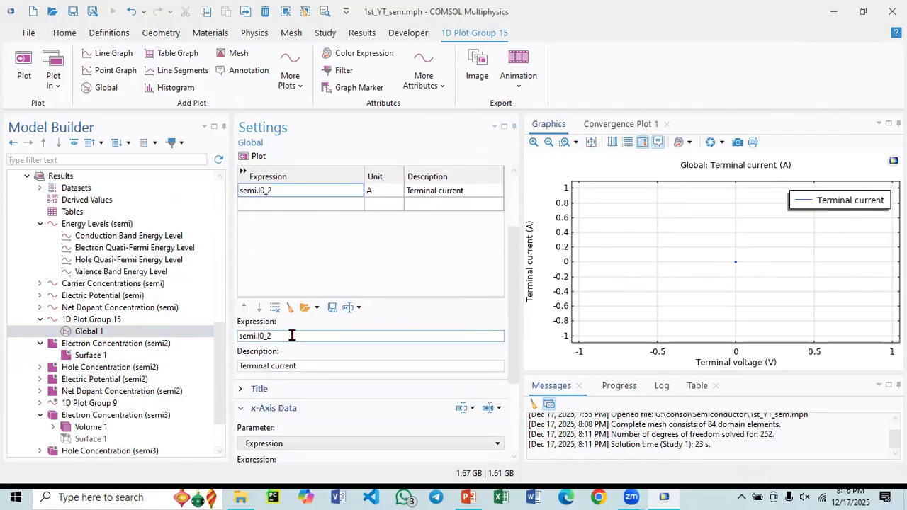
{"action": "scroll", "coordinate": [292, 335], "scroll_direction": "down", "scroll_amount": 2}
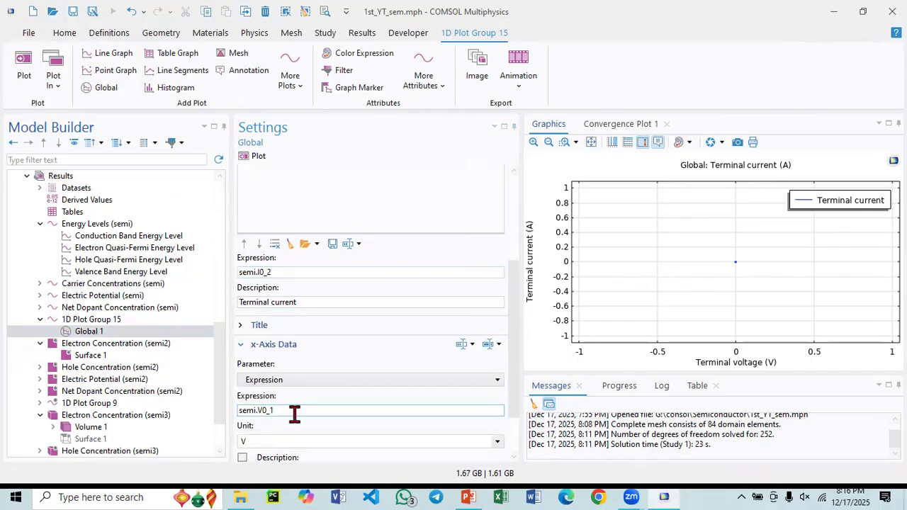
{"action": "left_click_drag", "start_coordinate": [294, 411], "coordinate": [227, 423]}
{"action": "type", "text": "V"}
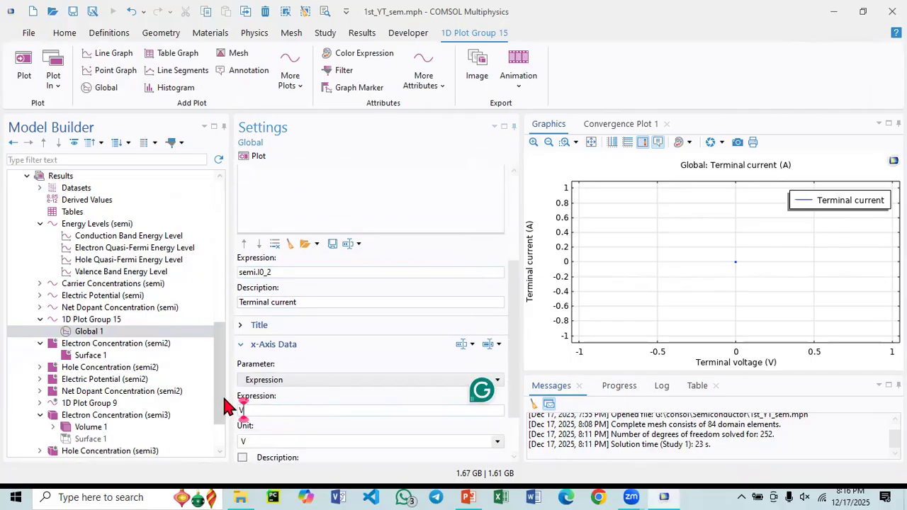
{"action": "type", "text": "0"}
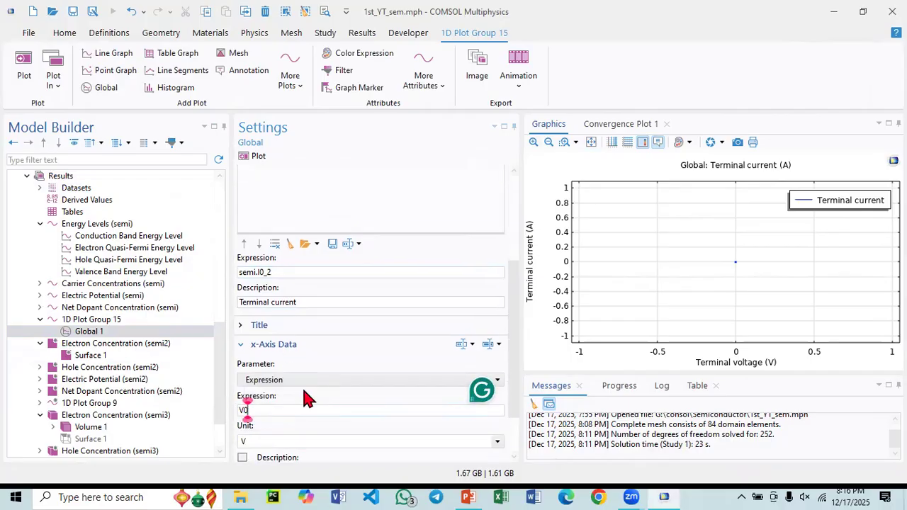
- Replot the Global plot against V0, change its y-axis expression to semi.I0_1 and replot it
{"action": "left_click", "coordinate": [256, 158]}
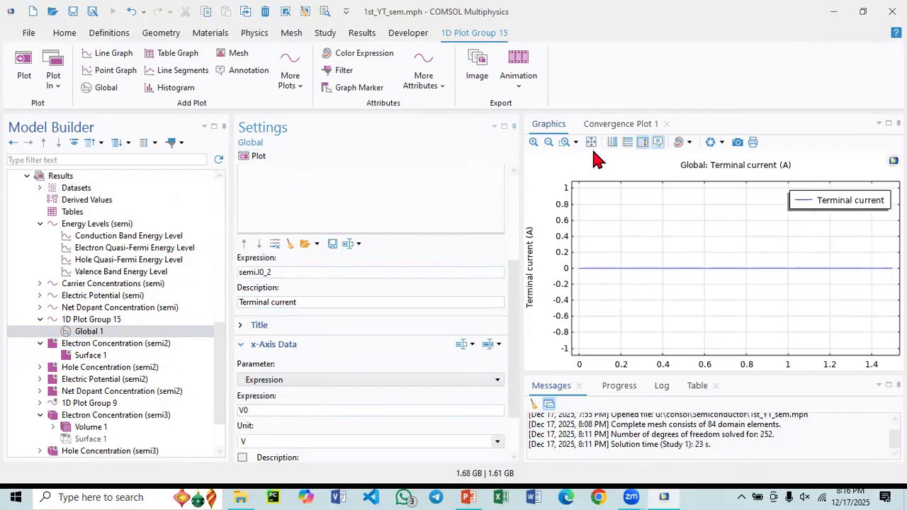
{"action": "scroll", "coordinate": [372, 266], "scroll_direction": "up", "scroll_amount": 5}
{"action": "left_click", "coordinate": [298, 283]}
{"action": "left_click", "coordinate": [298, 282]}
{"action": "key", "text": "BackSpace"}
{"action": "type", "text": "1"}
{"action": "left_click", "coordinate": [252, 154]}
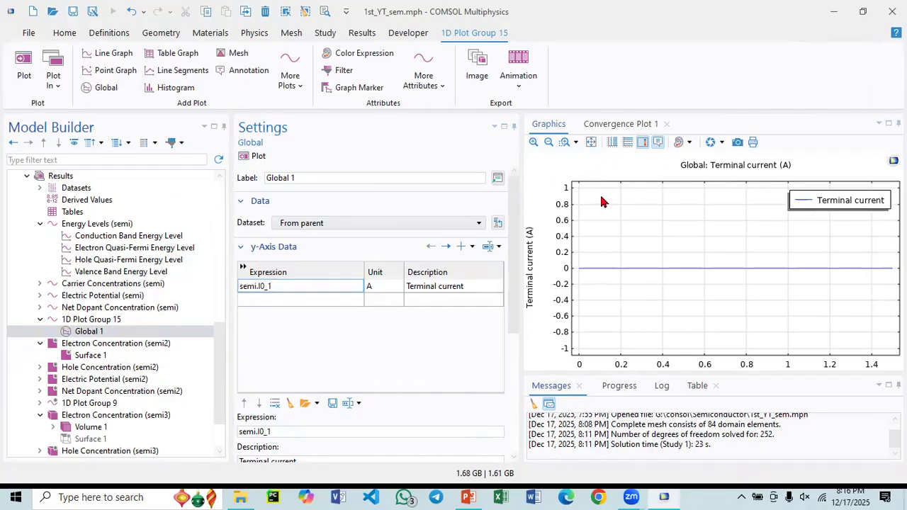
{"action": "mouse_move", "coordinate": [884, 268]}
- Review the terminal name, terminal voltage and contact type settings of Metal Contact P and Metal Contact N
{"action": "scroll", "coordinate": [141, 318], "scroll_direction": "up", "scroll_amount": 9}
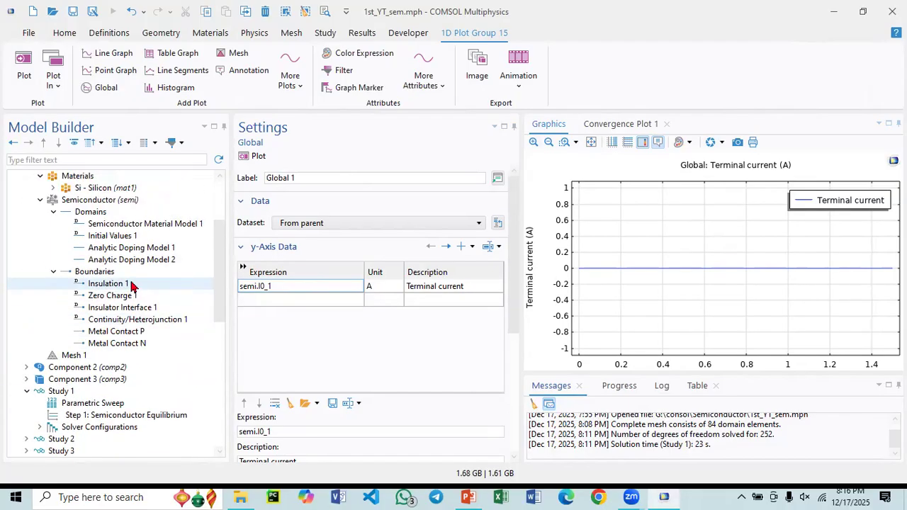
{"action": "left_click", "coordinate": [107, 333]}
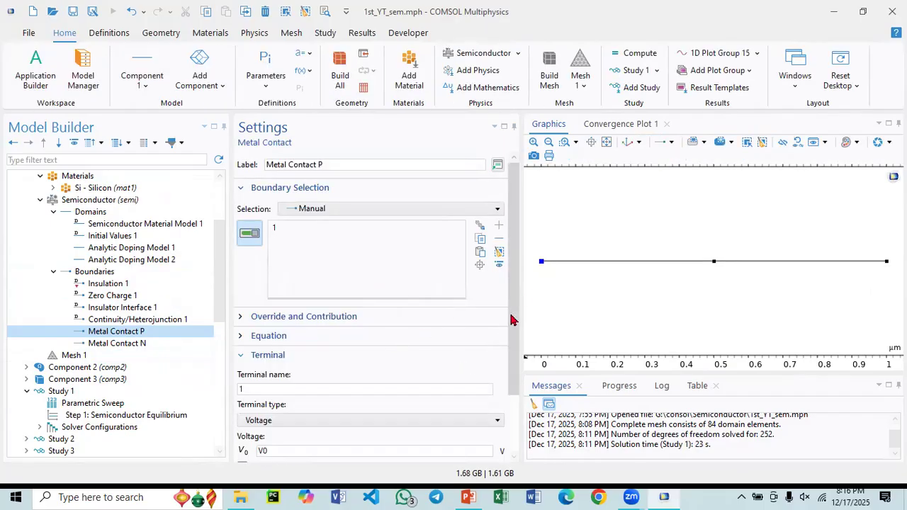
{"action": "scroll", "coordinate": [507, 355], "scroll_direction": "down", "scroll_amount": 3}
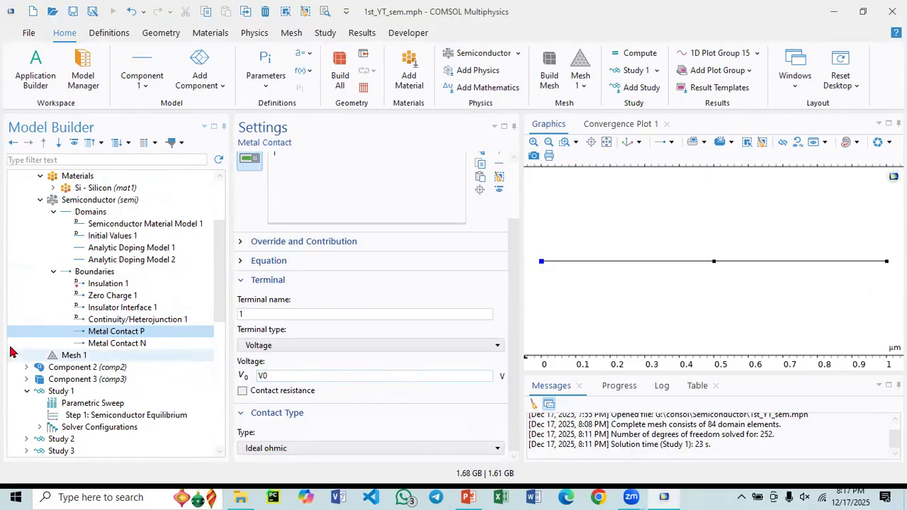
{"action": "left_click", "coordinate": [117, 344]}
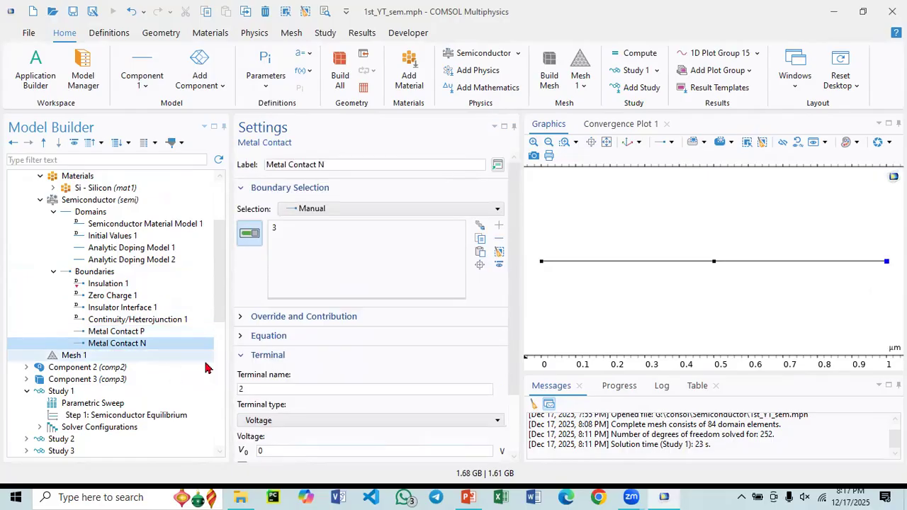
{"action": "scroll", "coordinate": [513, 320], "scroll_direction": "down", "scroll_amount": 3}
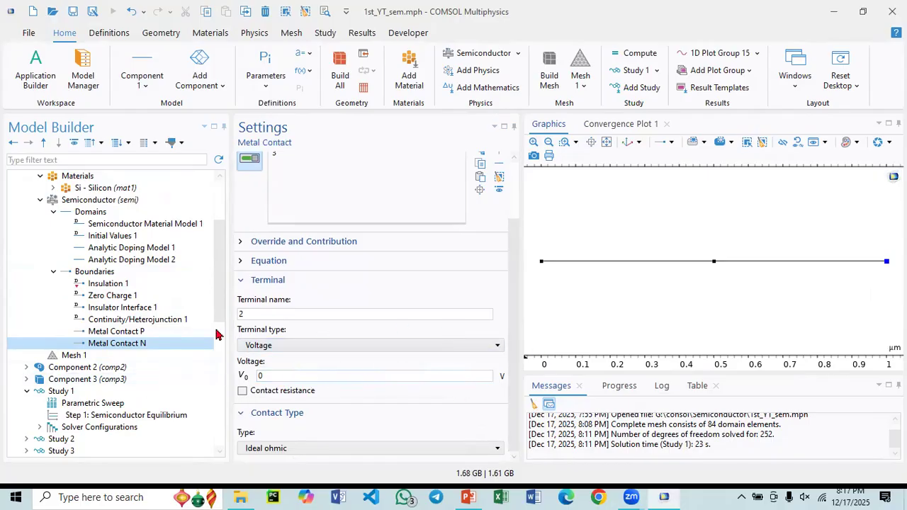
{"action": "scroll", "coordinate": [291, 347], "scroll_direction": "up", "scroll_amount": 3}
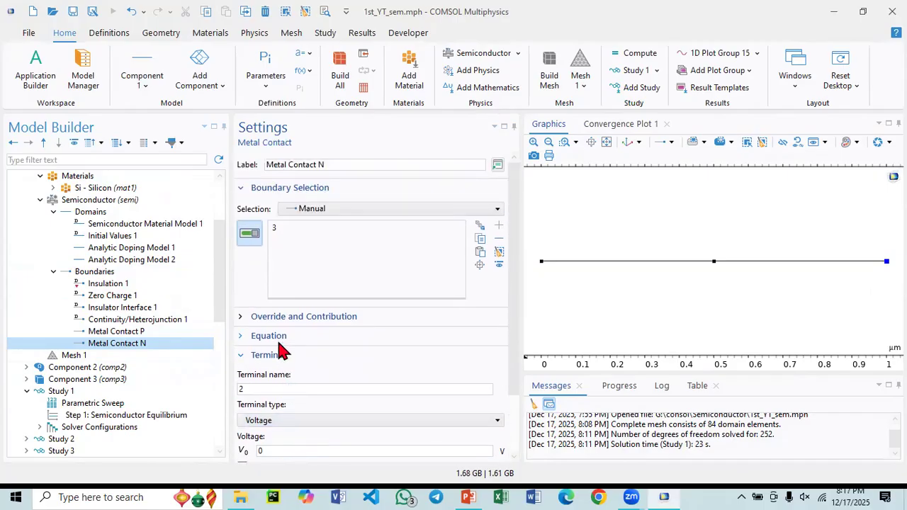
- Check the impurity settings of Analytic Doping Model 2 and the V0 value list in Study 1's Parametric Sweep
{"action": "left_click", "coordinate": [136, 261]}
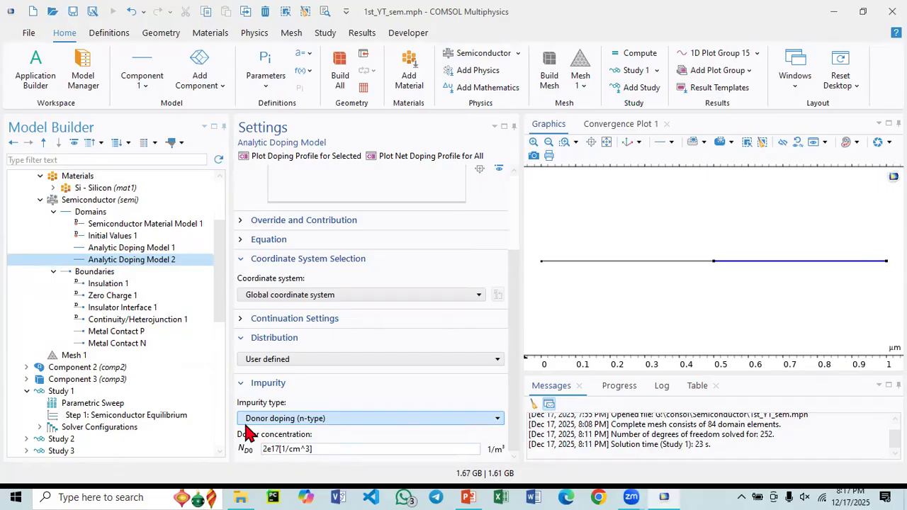
{"action": "scroll", "coordinate": [145, 368], "scroll_direction": "down", "scroll_amount": 2}
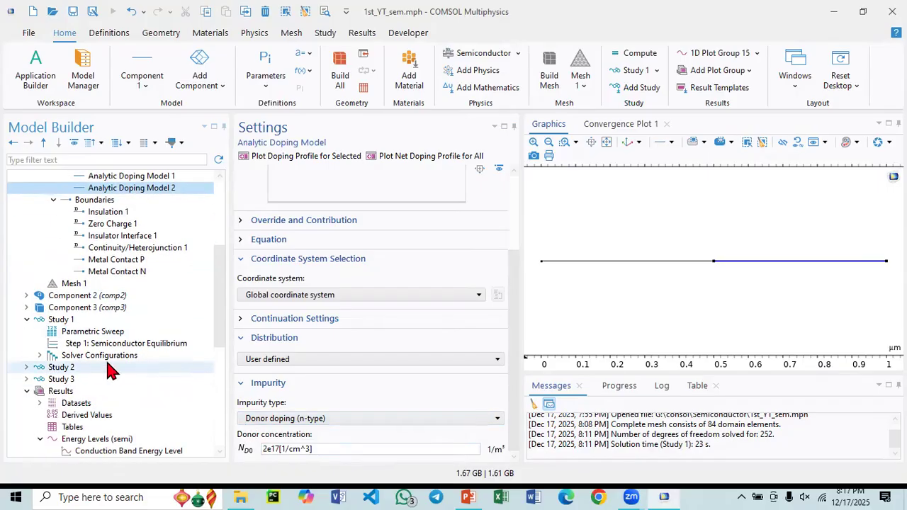
{"action": "left_click", "coordinate": [109, 333]}
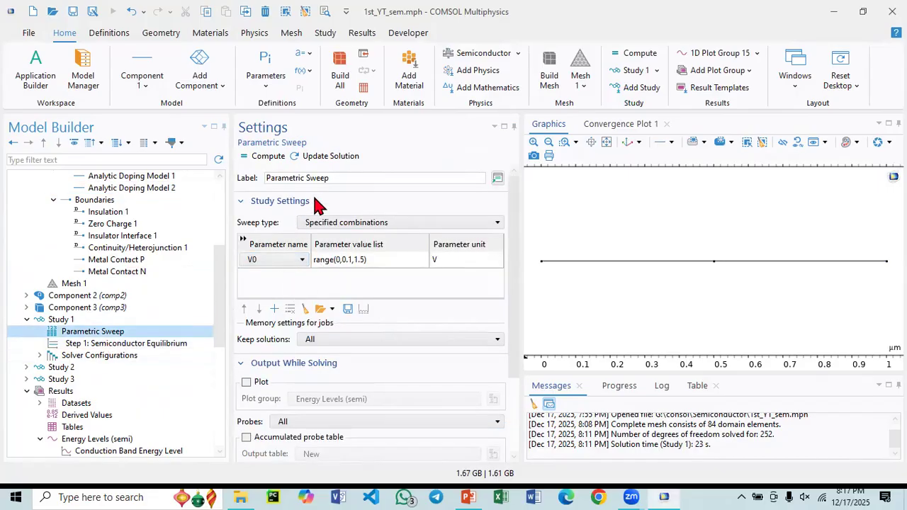
{"action": "left_click", "coordinate": [367, 263]}
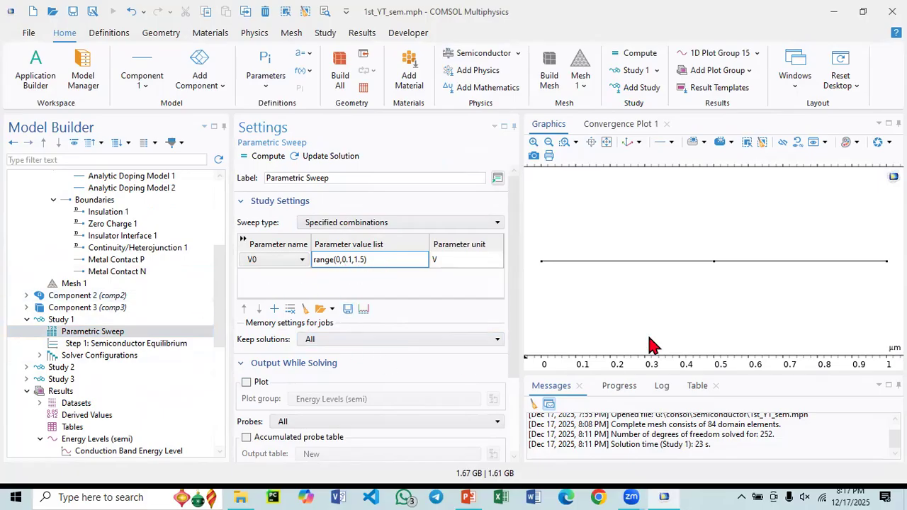
- Display 1D Plot Group 15 and read the terminal current at points along the curve
{"action": "scroll", "coordinate": [89, 422], "scroll_direction": "down", "scroll_amount": 6}
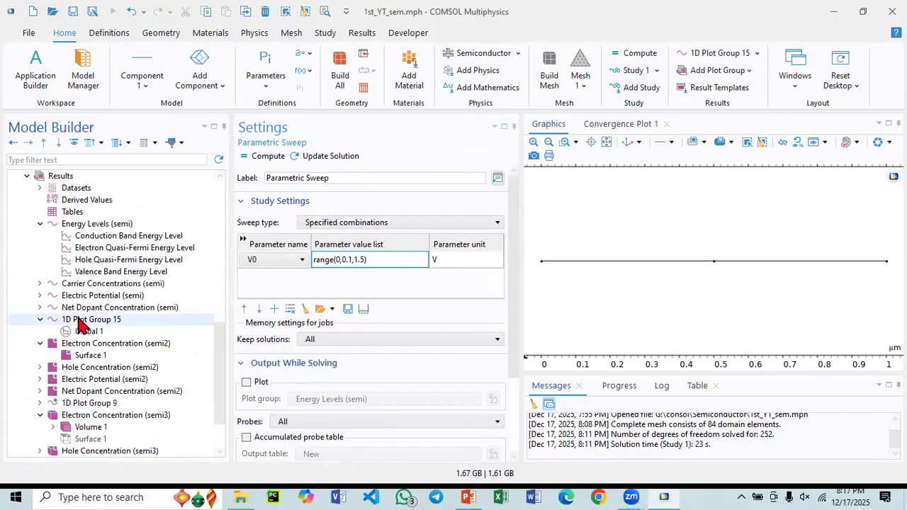
{"action": "left_click", "coordinate": [90, 323]}
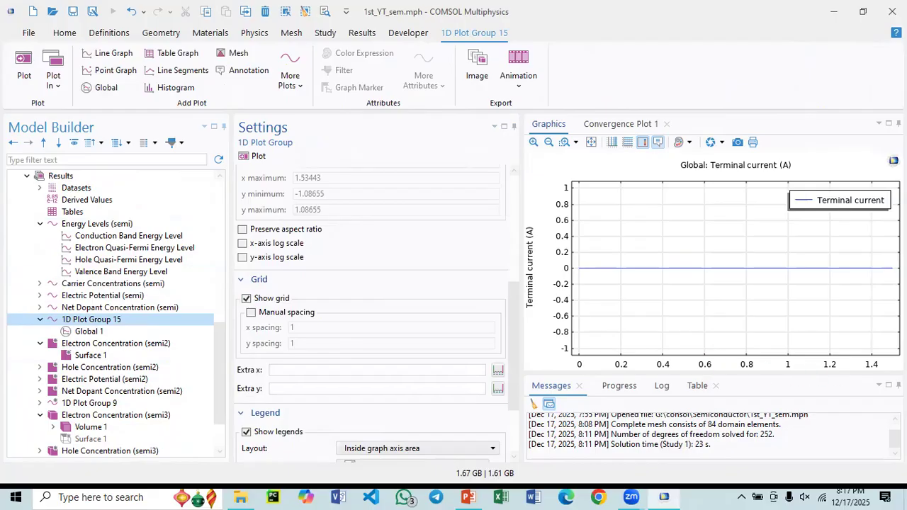
{"action": "mouse_move", "coordinate": [892, 268]}
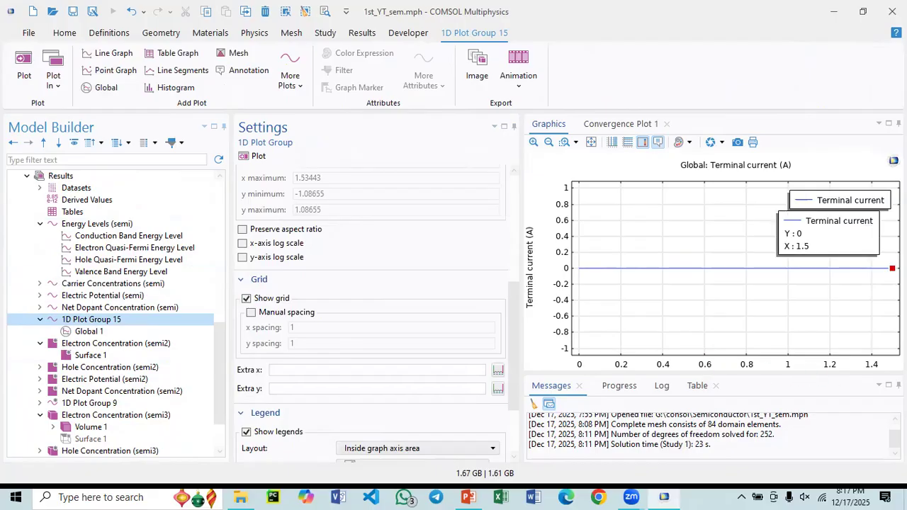
{"action": "mouse_move", "coordinate": [711, 270]}
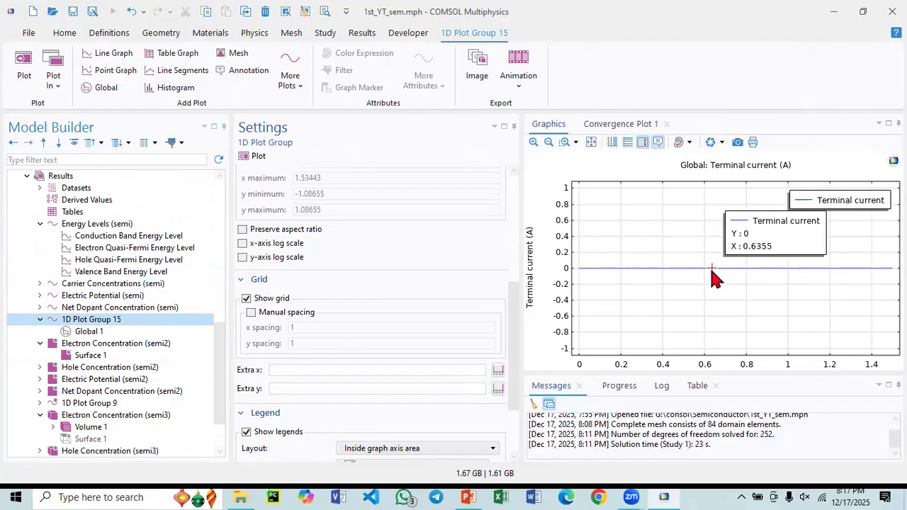
- Switch the Global plot's y-axis expression to semi.I0_2 and replot it
{"action": "left_click", "coordinate": [80, 333]}
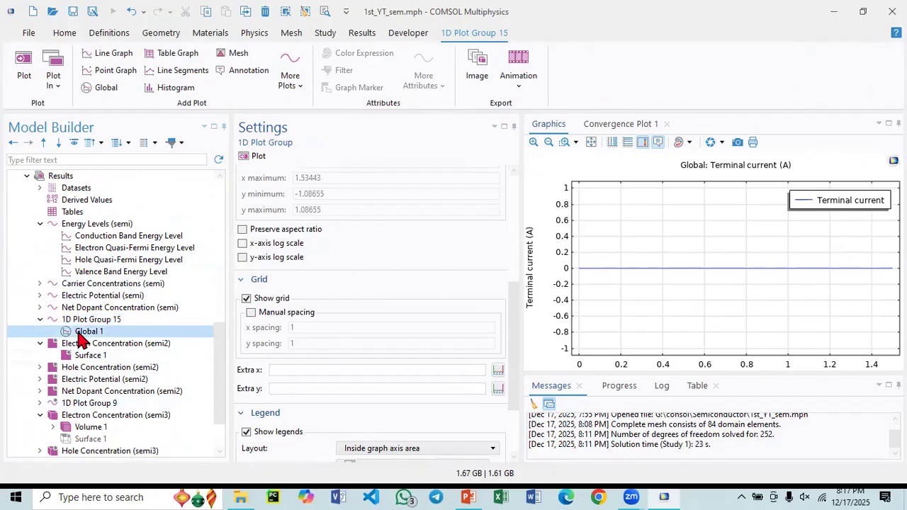
{"action": "left_click", "coordinate": [279, 287]}
{"action": "left_click", "coordinate": [289, 285]}
{"action": "key", "text": "BackSpace"}
{"action": "type", "text": "2"}
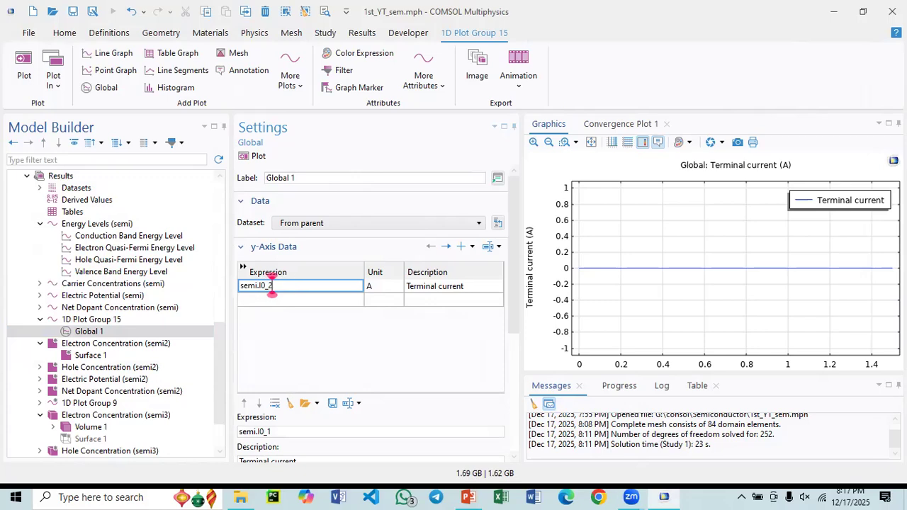
{"action": "left_click", "coordinate": [253, 156]}
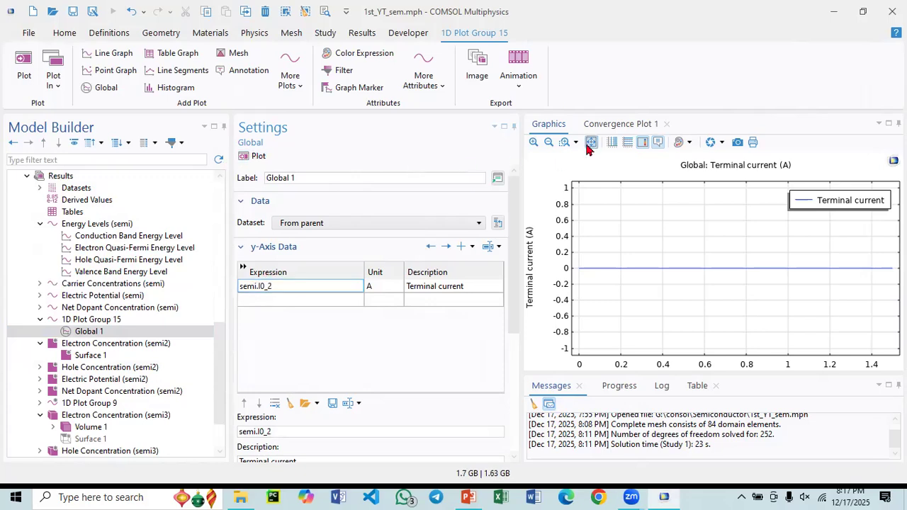
- Try a logarithmic y-axis and a logarithmic x-axis on the terminal current plot, restoring the linear scale each time
{"action": "left_click", "coordinate": [628, 143]}
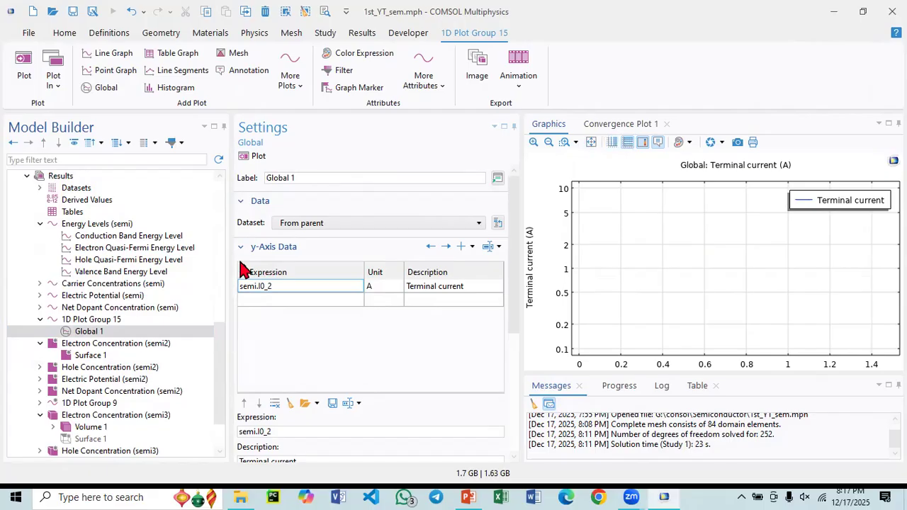
{"action": "left_click", "coordinate": [627, 144]}
{"action": "left_click", "coordinate": [611, 144]}
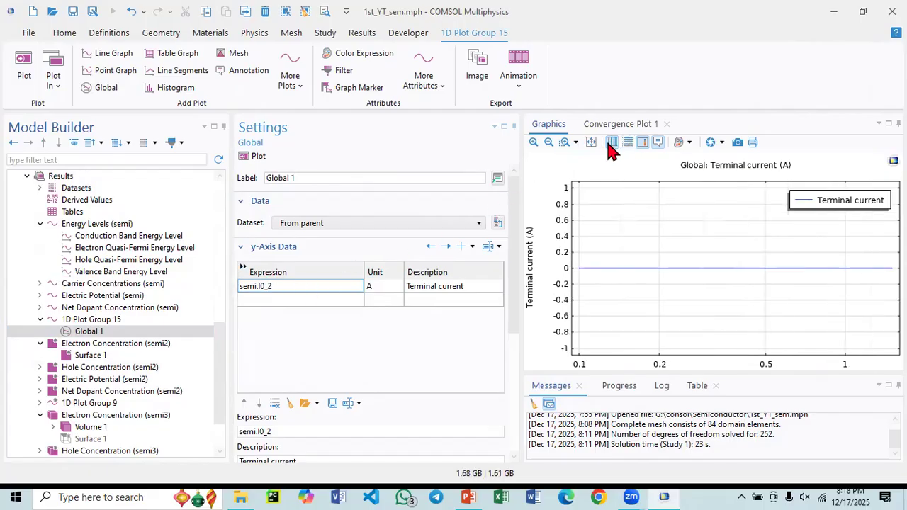
{"action": "left_click", "coordinate": [610, 143]}
- Set the Global plot's y-axis expression back to semi.I0_1 and replot it
{"action": "left_click", "coordinate": [281, 286]}
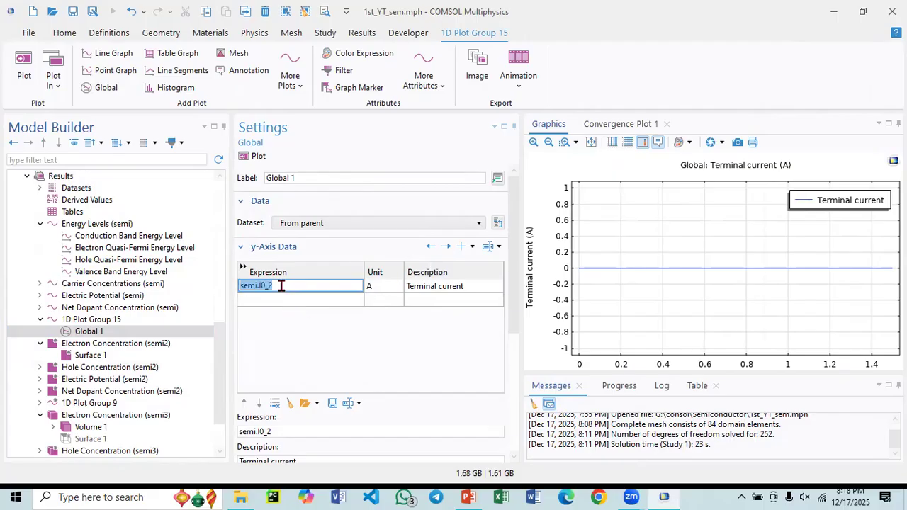
{"action": "key", "text": "BackSpace"}
{"action": "type", "text": "1"}
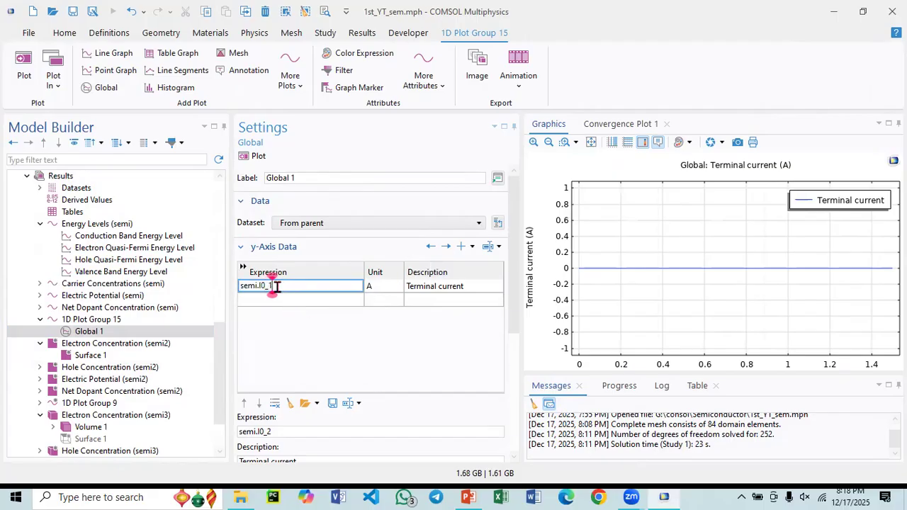
{"action": "left_click", "coordinate": [253, 156]}
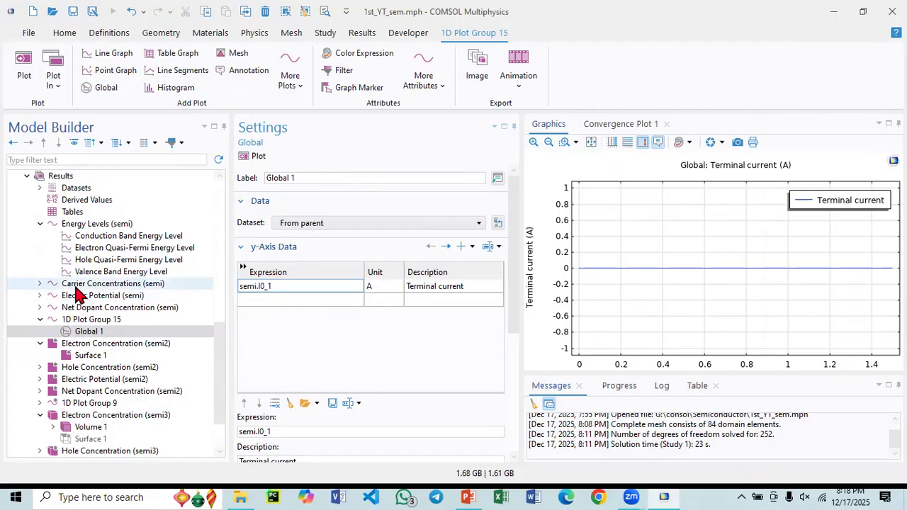
- Set the V0 value list in Study 1's Parametric Sweep to range(0,0.1,2.5) and compute the study
{"action": "scroll", "coordinate": [78, 294], "scroll_direction": "up", "scroll_amount": 4}
{"action": "scroll", "coordinate": [78, 294], "scroll_direction": "up", "scroll_amount": 3}
{"action": "left_click", "coordinate": [91, 333]}
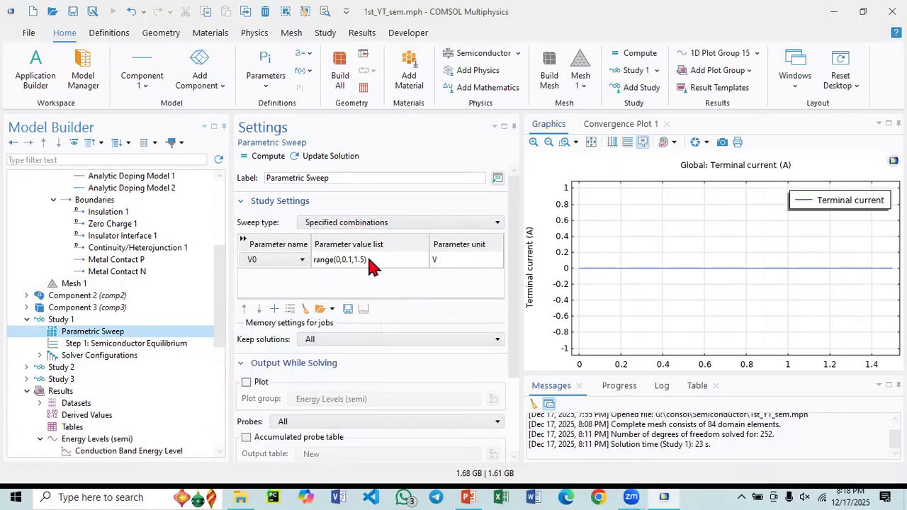
{"action": "left_click", "coordinate": [365, 262]}
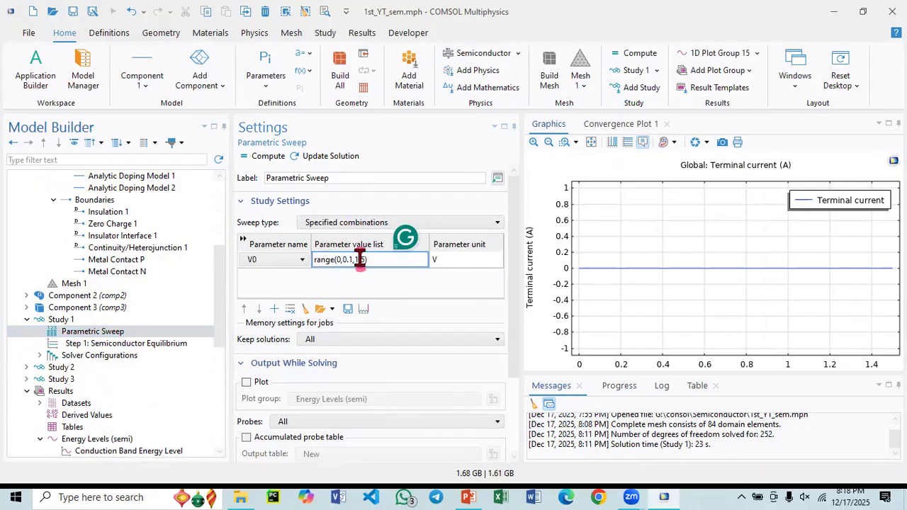
{"action": "key", "text": "BackSpace"}
{"action": "type", "text": "2"}
{"action": "left_click", "coordinate": [248, 157]}
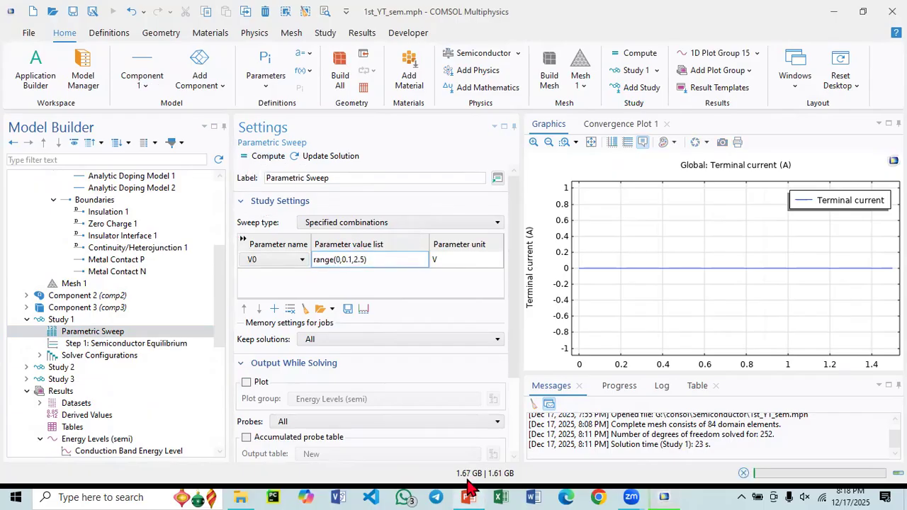
- View the diode current-voltage slide in PowerPoint, return to COMSOL and display the Global plot in 1D Plot Group 15
{"action": "left_click", "coordinate": [467, 496]}
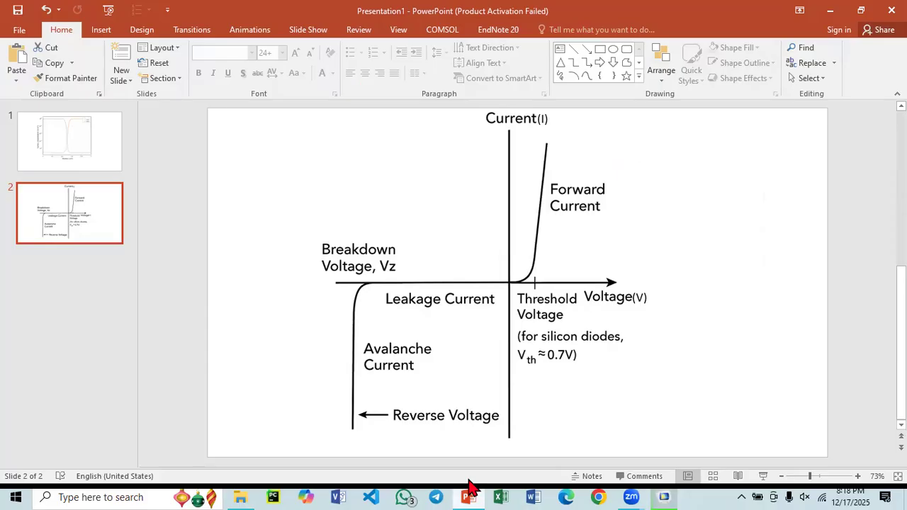
{"action": "left_click", "coordinate": [467, 491]}
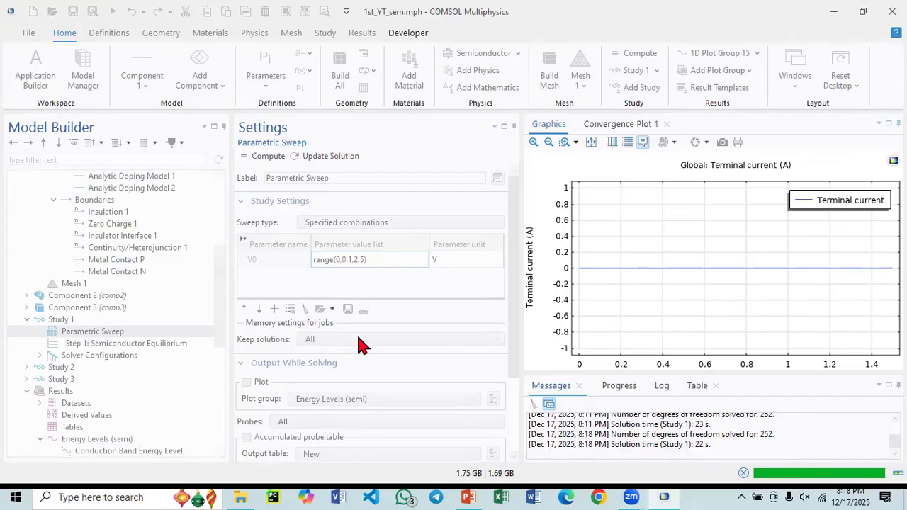
{"action": "scroll", "coordinate": [131, 364], "scroll_direction": "down", "scroll_amount": 5}
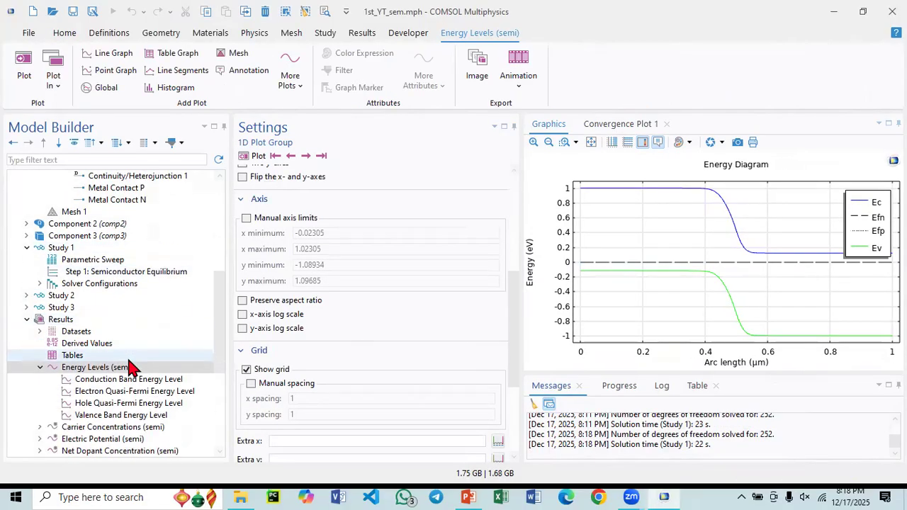
{"action": "left_click", "coordinate": [85, 368]}
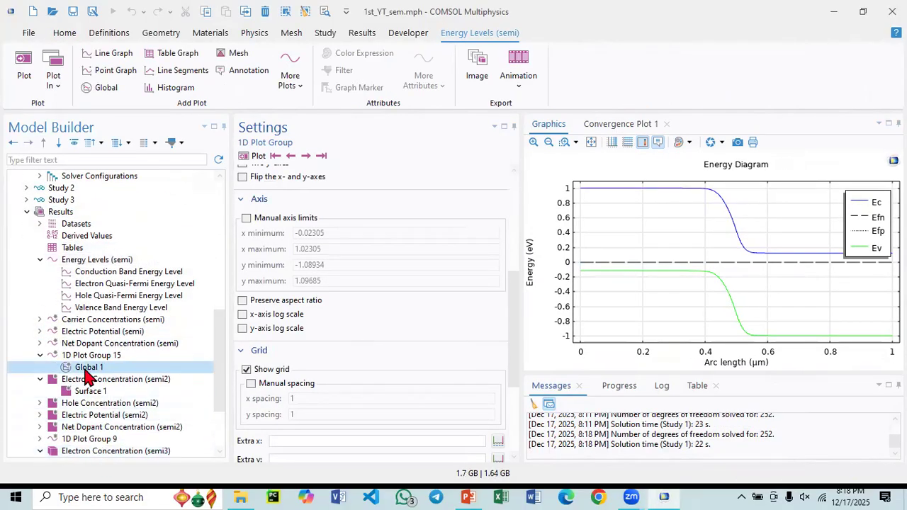
{"action": "mouse_move", "coordinate": [779, 241]}
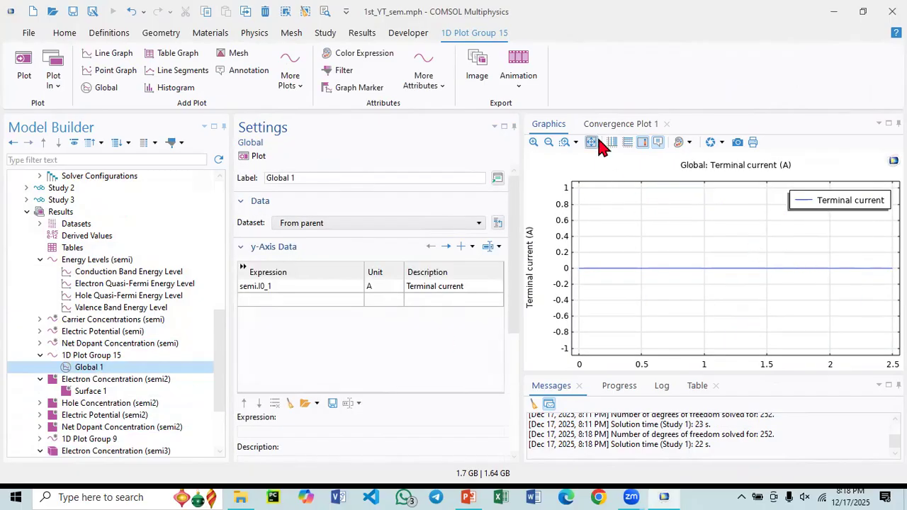
- Change the Global plot's y-axis expression to semi.I0_2 and replot it with the recomputed sweep data
{"action": "double_click", "coordinate": [276, 284]}
{"action": "key", "text": "BackSpace"}
{"action": "type", "text": "2"}
{"action": "left_click", "coordinate": [249, 157]}
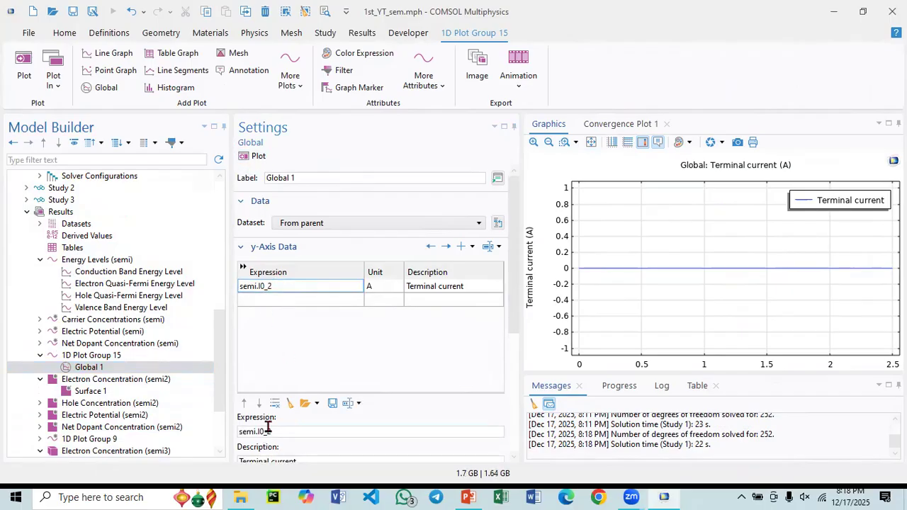
- Set the Global plot's x-axis data to Parameter value and replot it
{"action": "scroll", "coordinate": [270, 397], "scroll_direction": "down", "scroll_amount": 3}
{"action": "scroll", "coordinate": [269, 372], "scroll_direction": "down", "scroll_amount": 2}
{"action": "left_click", "coordinate": [273, 380]}
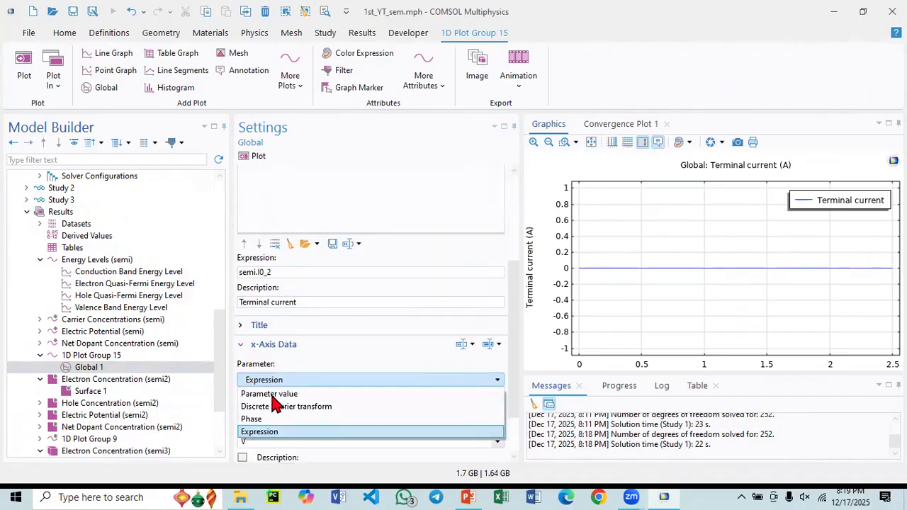
{"action": "left_click", "coordinate": [272, 394]}
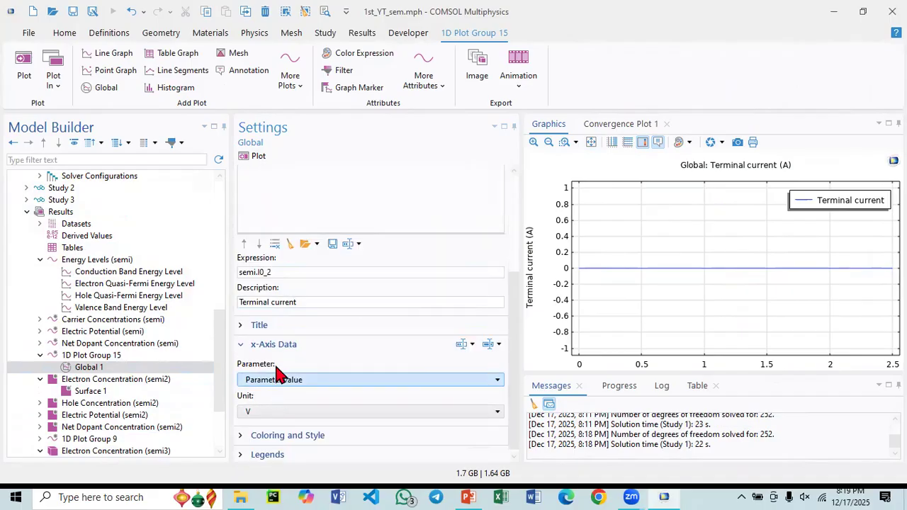
{"action": "left_click", "coordinate": [257, 157]}
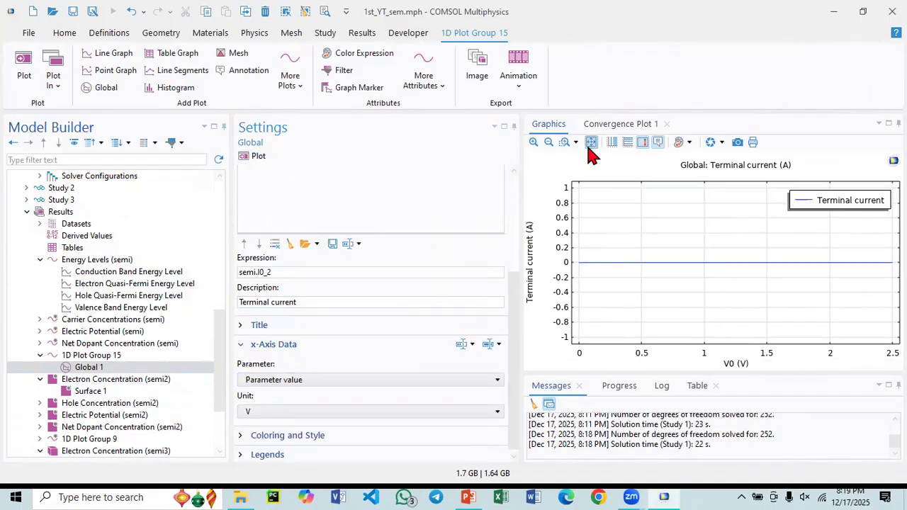
- Change the Global plot's y-axis expression to semi.I0_1 and replot it
{"action": "scroll", "coordinate": [312, 332], "scroll_direction": "up", "scroll_amount": 5}
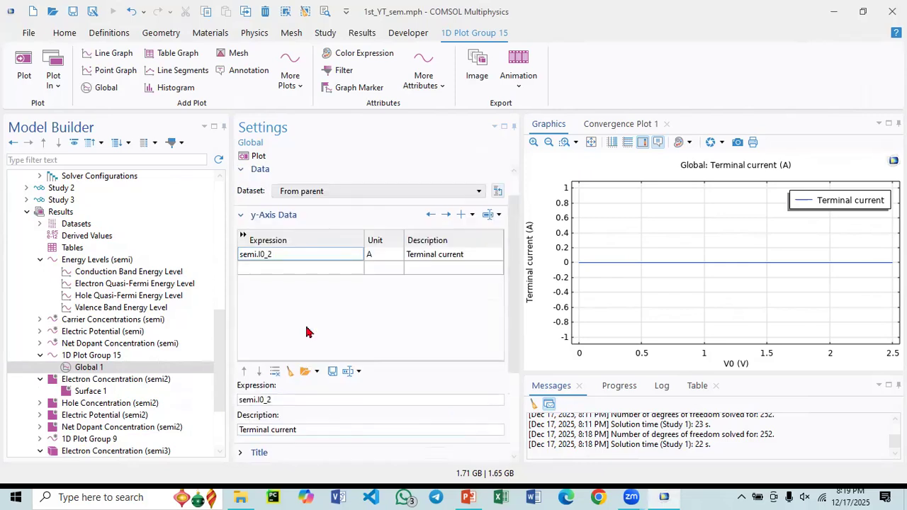
{"action": "left_click", "coordinate": [290, 258]}
{"action": "left_click", "coordinate": [287, 258]}
{"action": "key", "text": "BackSpace"}
{"action": "type", "text": "1"}
{"action": "left_click", "coordinate": [245, 156]}
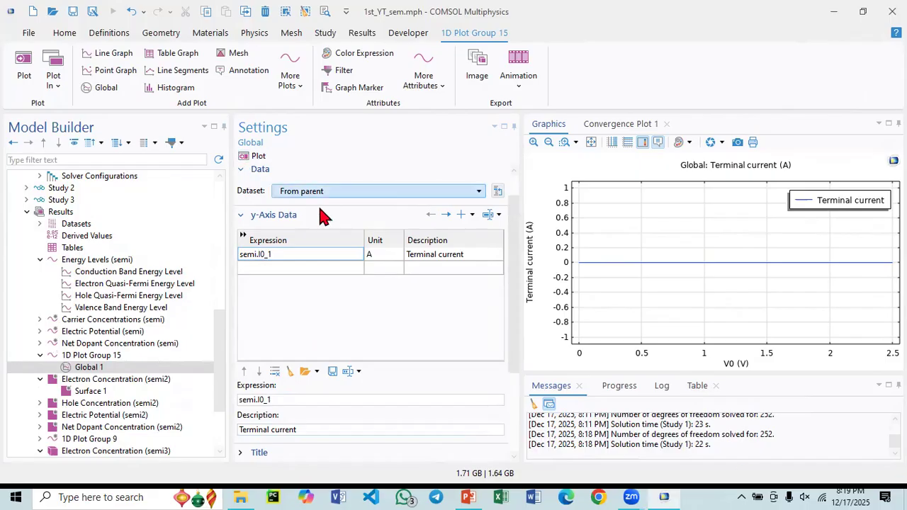
- Set the unit of the terminal current expression to mA and replot the Global plot
{"action": "left_click", "coordinate": [379, 255]}
{"action": "type", "text": "m"}
{"action": "left_click", "coordinate": [254, 156]}
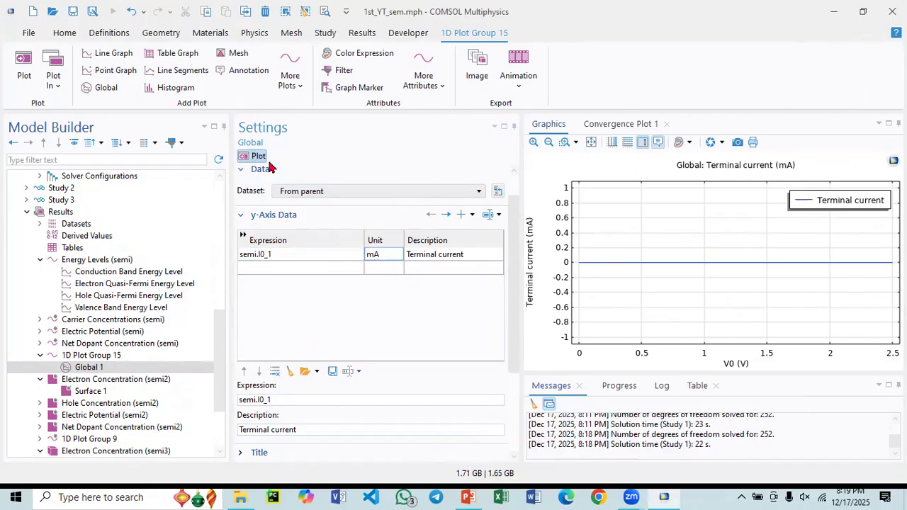
{"action": "mouse_move", "coordinate": [755, 265]}
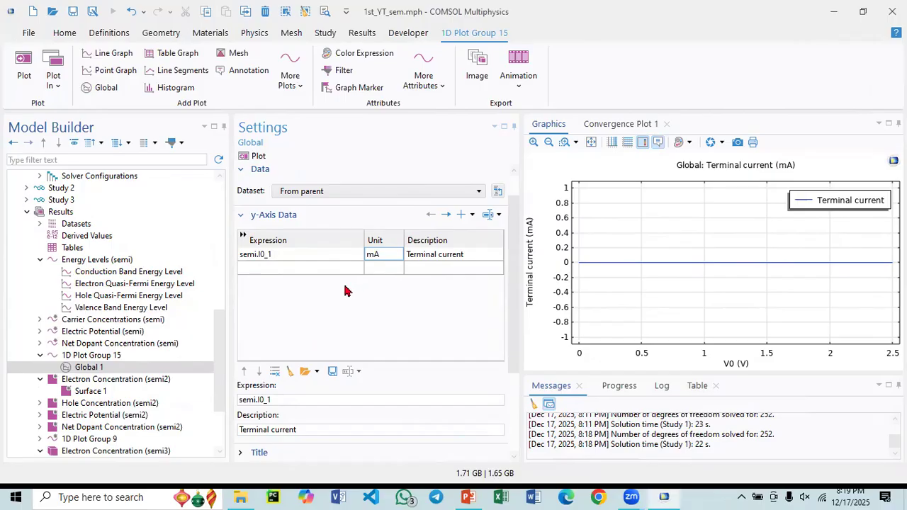
- Review the settings of Study 1's Semiconductor Equilibrium step, the Metal Contact P terminal and the silicon material in Component 1
{"action": "scroll", "coordinate": [110, 289], "scroll_direction": "up", "scroll_amount": 4}
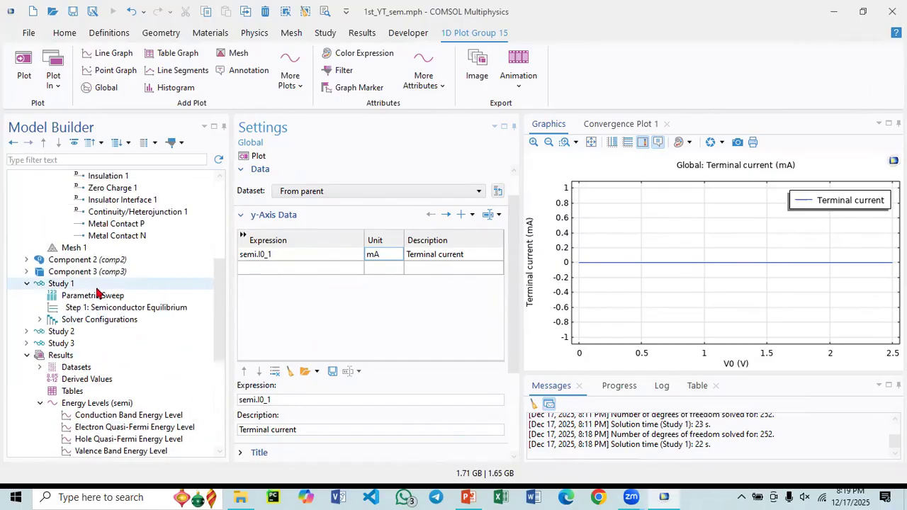
{"action": "left_click", "coordinate": [116, 309]}
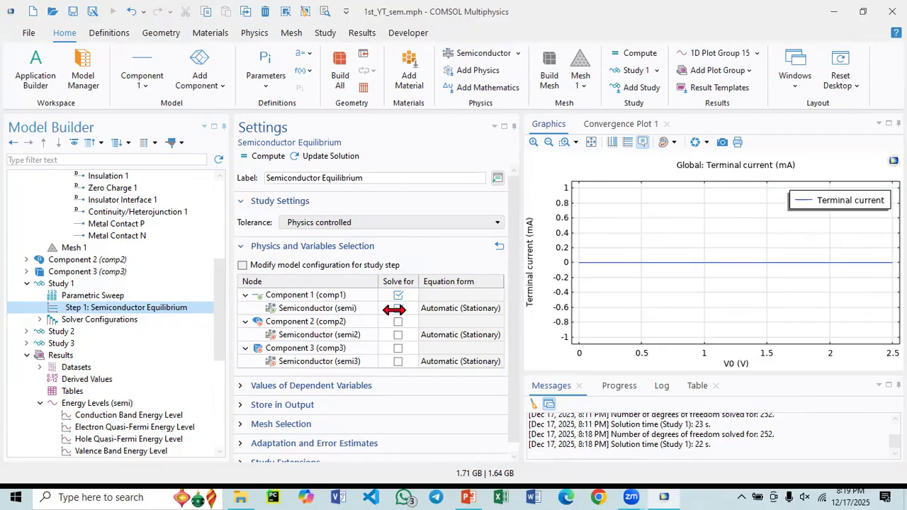
{"action": "scroll", "coordinate": [148, 262], "scroll_direction": "up", "scroll_amount": 2}
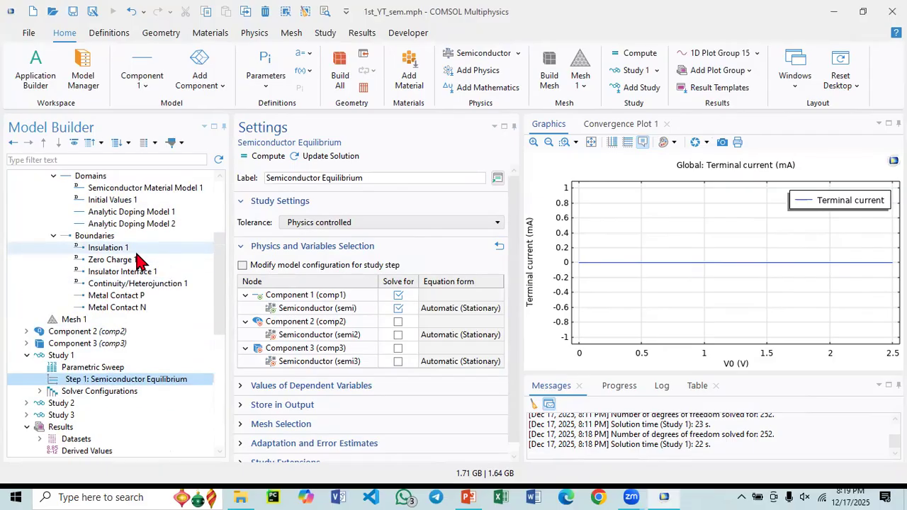
{"action": "left_click", "coordinate": [142, 296]}
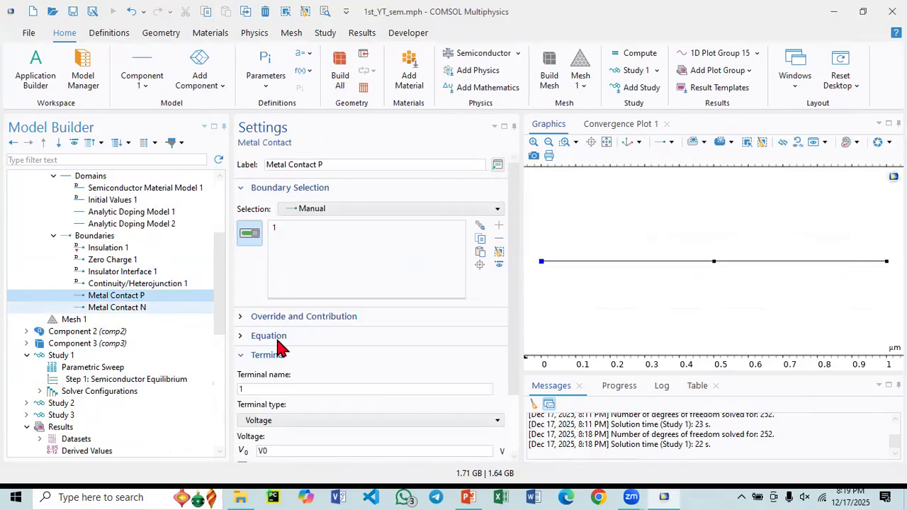
{"action": "scroll", "coordinate": [518, 326], "scroll_direction": "down", "scroll_amount": 2}
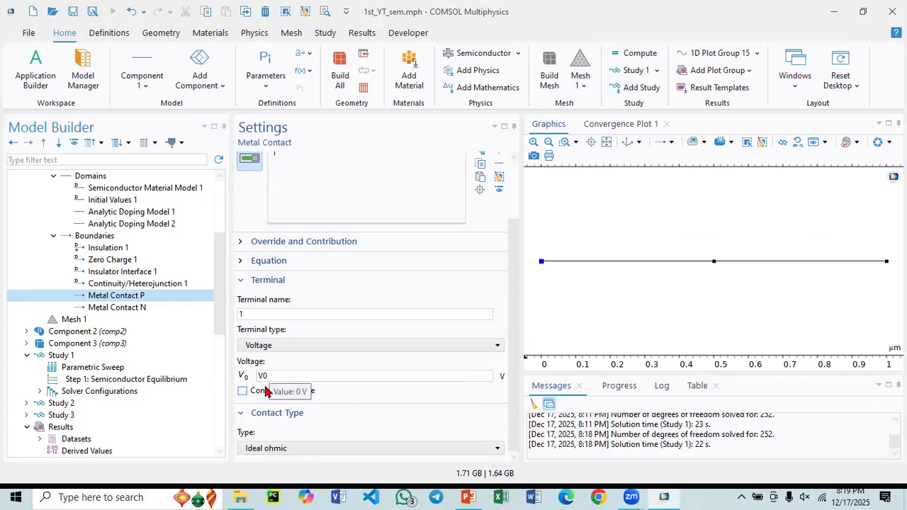
{"action": "left_click", "coordinate": [259, 313]}
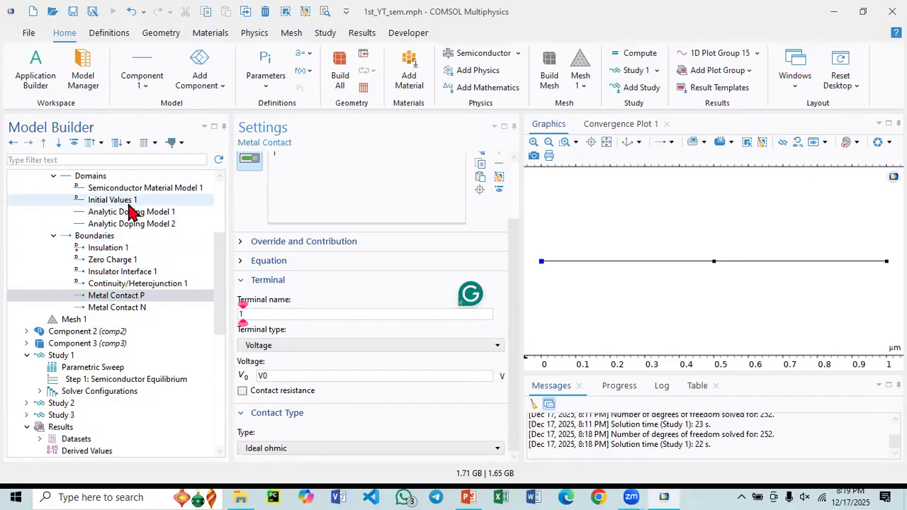
{"action": "scroll", "coordinate": [128, 211], "scroll_direction": "up", "scroll_amount": 3}
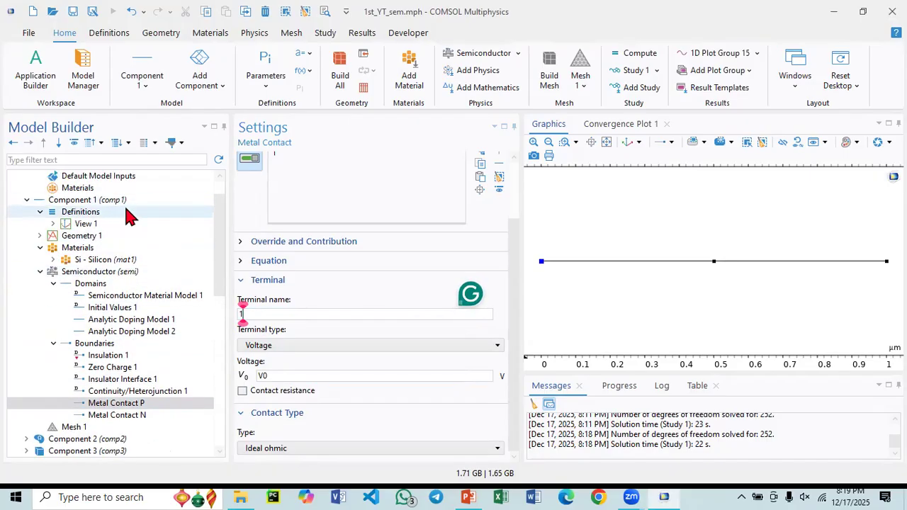
{"action": "left_click", "coordinate": [98, 260]}
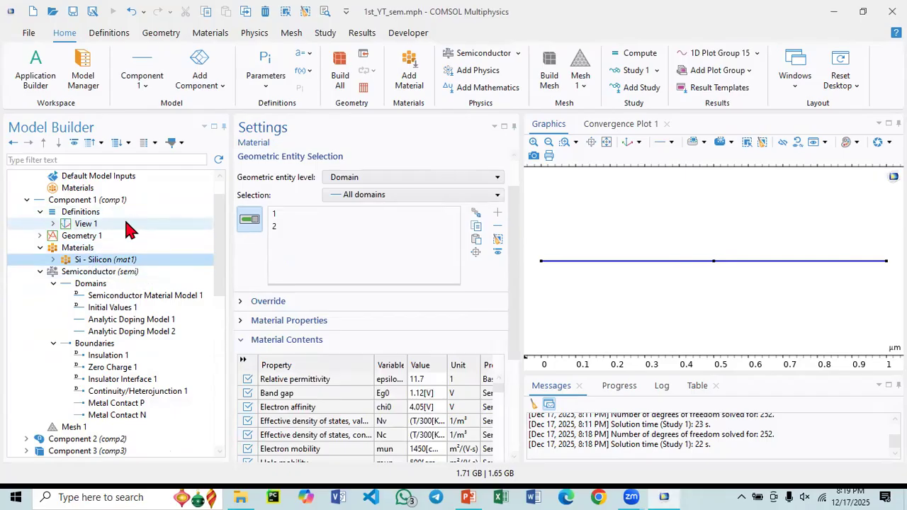
- Set the V0 expression in Parameters 1 to 10[V]
{"action": "scroll", "coordinate": [123, 246], "scroll_direction": "up", "scroll_amount": 1}
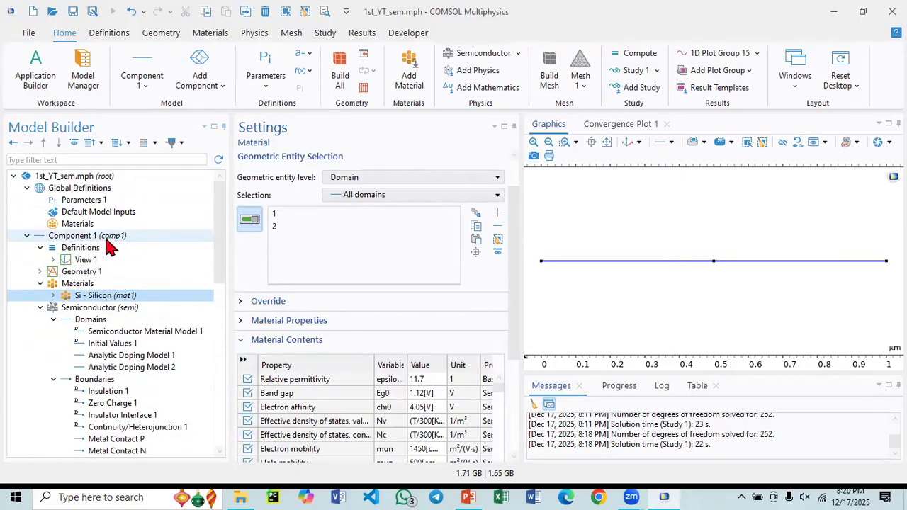
{"action": "left_click", "coordinate": [102, 200]}
{"action": "left_click", "coordinate": [286, 243]}
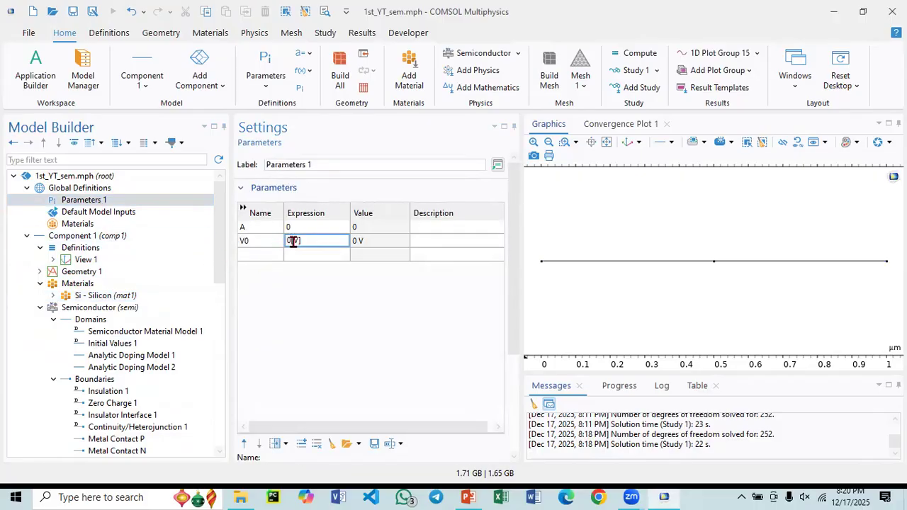
{"action": "type", "text": "1"}
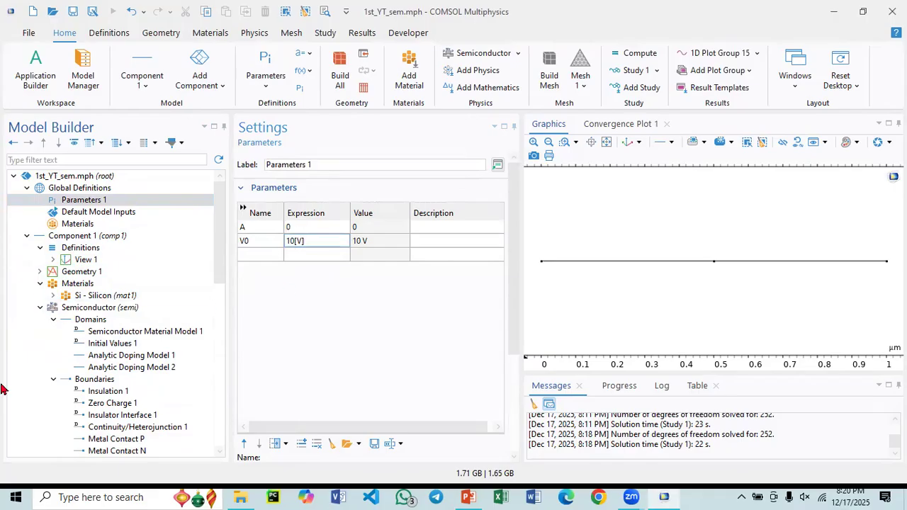
- Delete the Parametric Sweep from Study 1
{"action": "scroll", "coordinate": [54, 380], "scroll_direction": "down", "scroll_amount": 5}
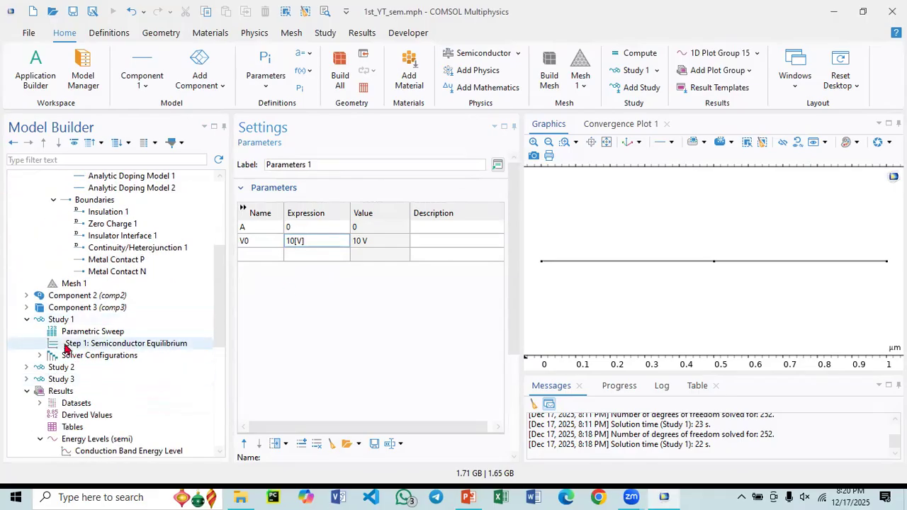
{"action": "left_click", "coordinate": [77, 334]}
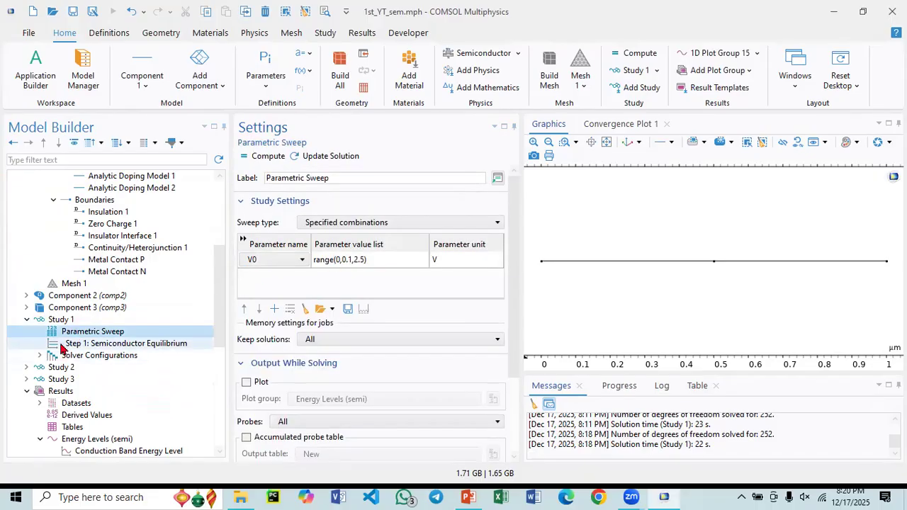
{"action": "right_click", "coordinate": [87, 331]}
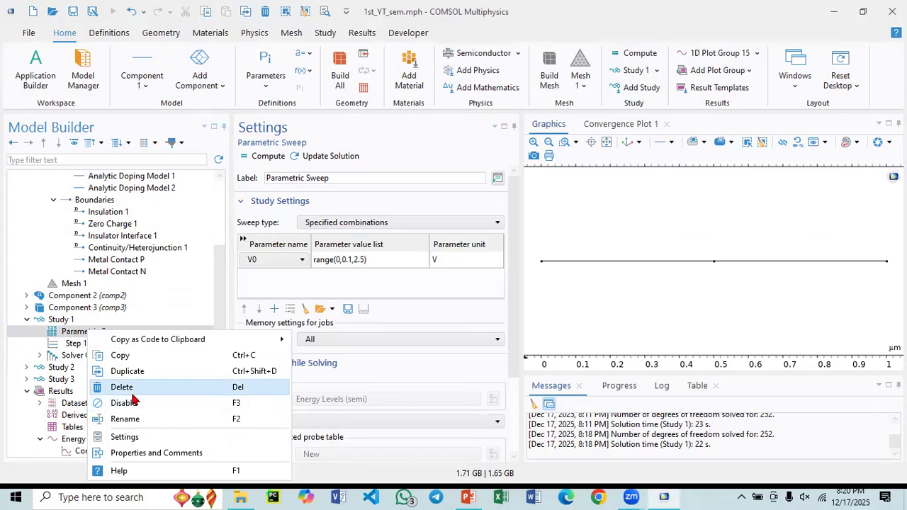
{"action": "left_click", "coordinate": [133, 388]}
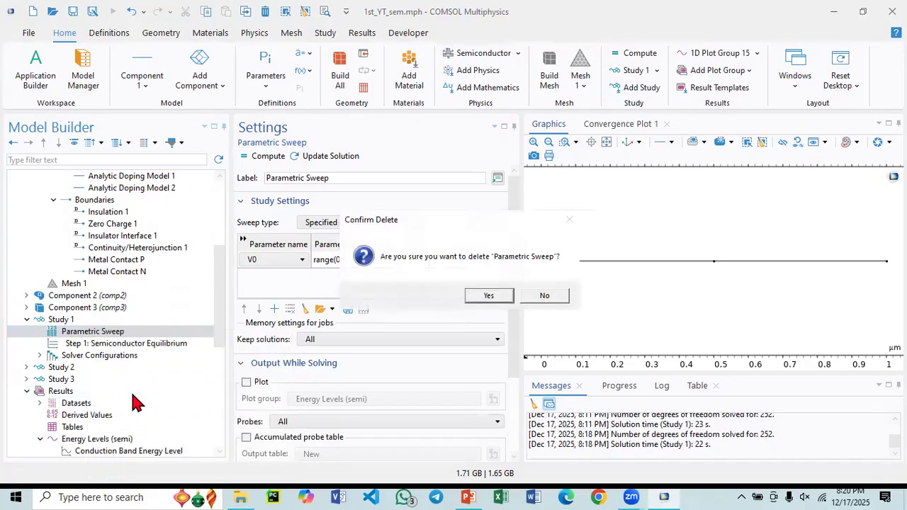
{"action": "left_click", "coordinate": [501, 298]}
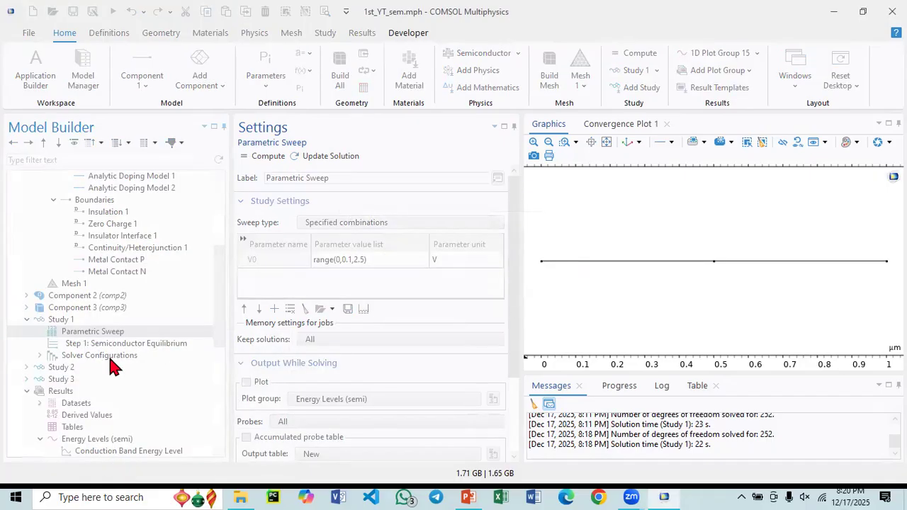
- Check the settings of Study 1 and its Semiconductor Equilibrium step
{"action": "left_click", "coordinate": [86, 331]}
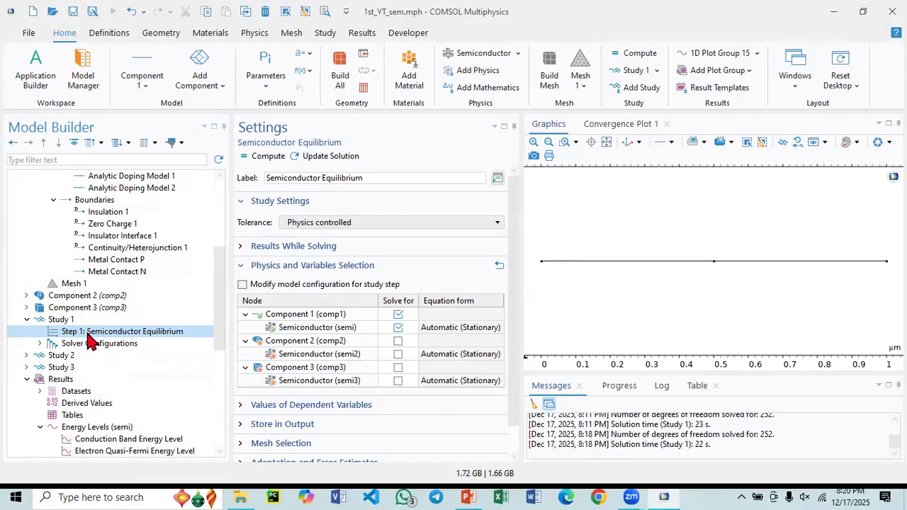
{"action": "left_click", "coordinate": [63, 323]}
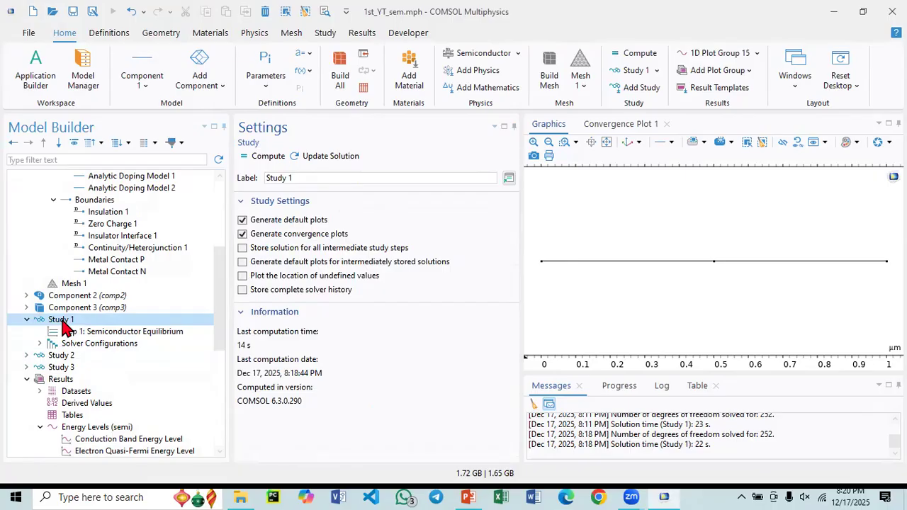
{"action": "left_click", "coordinate": [81, 333]}
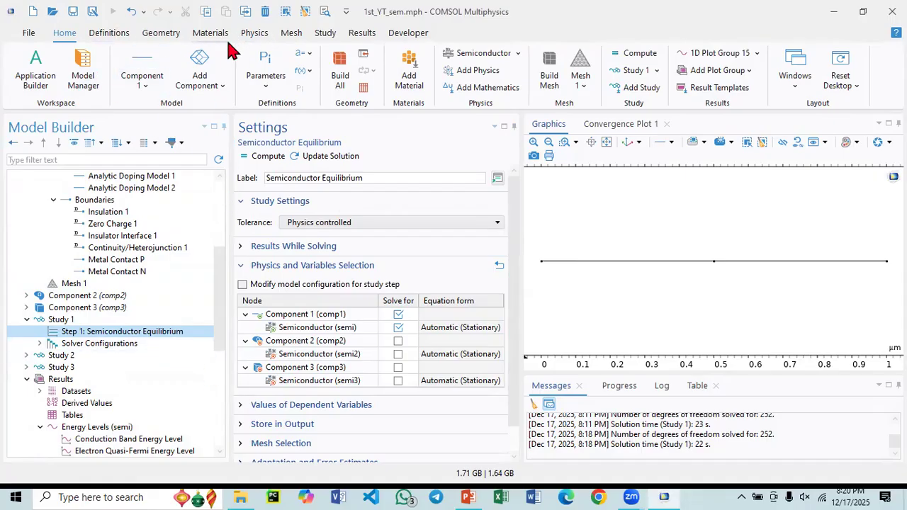
- Add a new Stationary study from the general studies to the model
{"action": "left_click", "coordinate": [327, 36]}
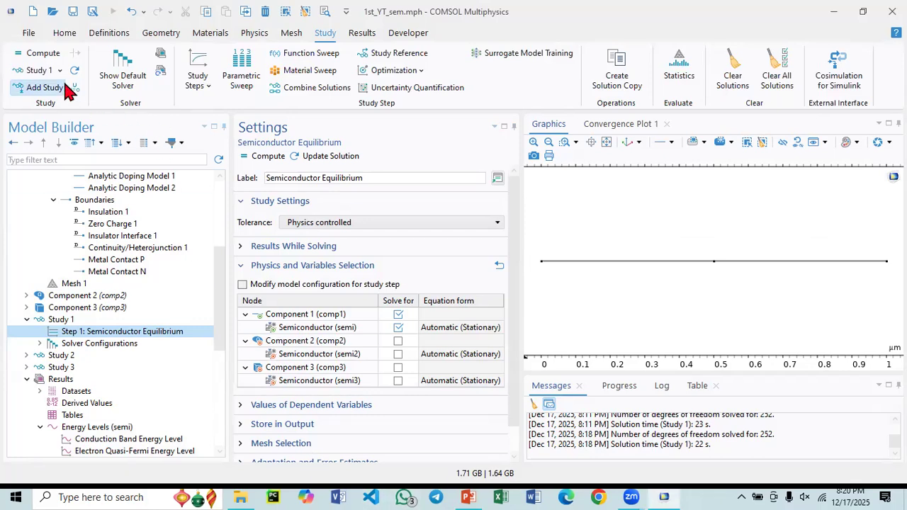
{"action": "left_click", "coordinate": [39, 71]}
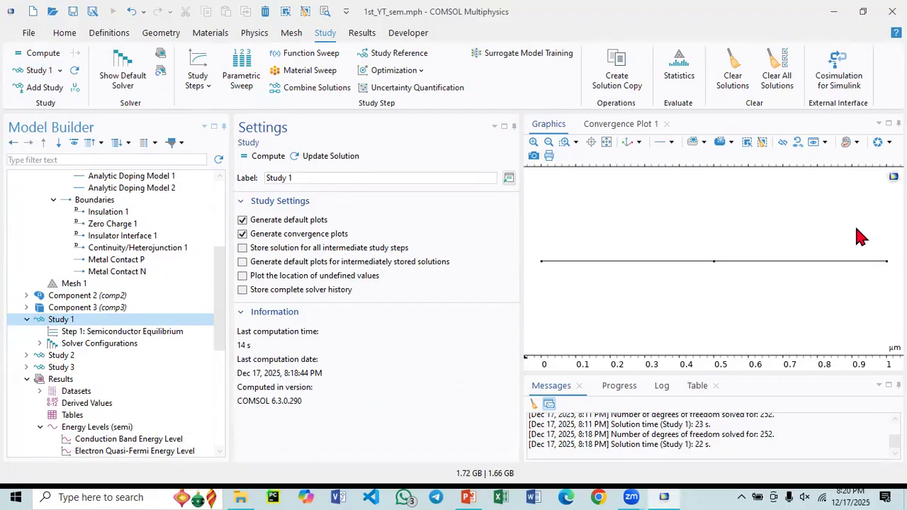
{"action": "left_click", "coordinate": [44, 88]}
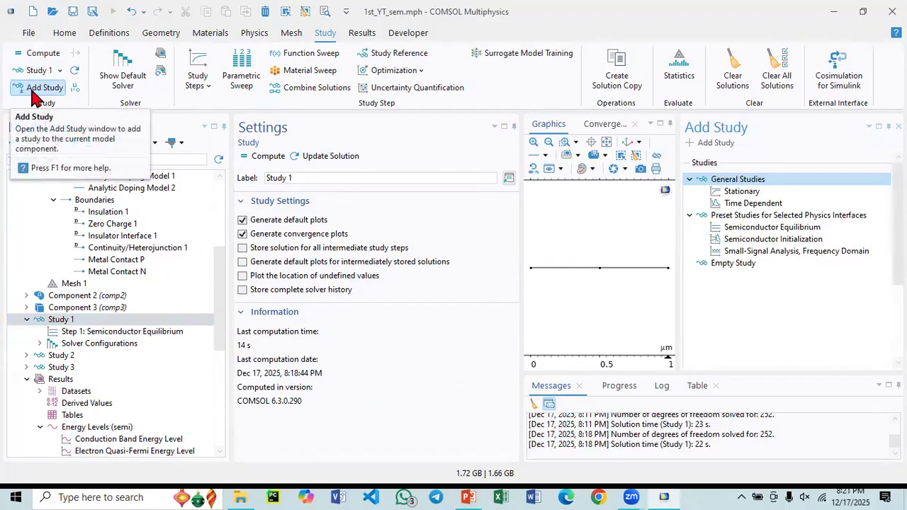
{"action": "left_click", "coordinate": [749, 193]}
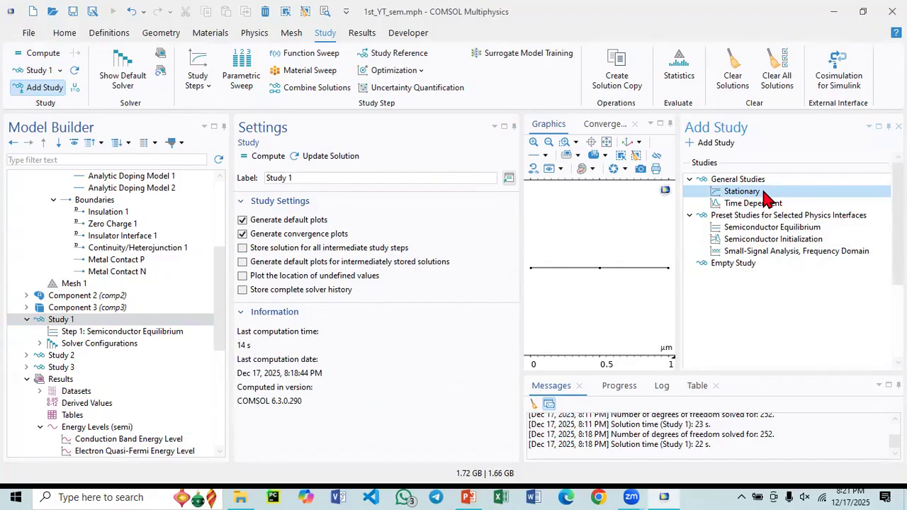
{"action": "double_click", "coordinate": [766, 197]}
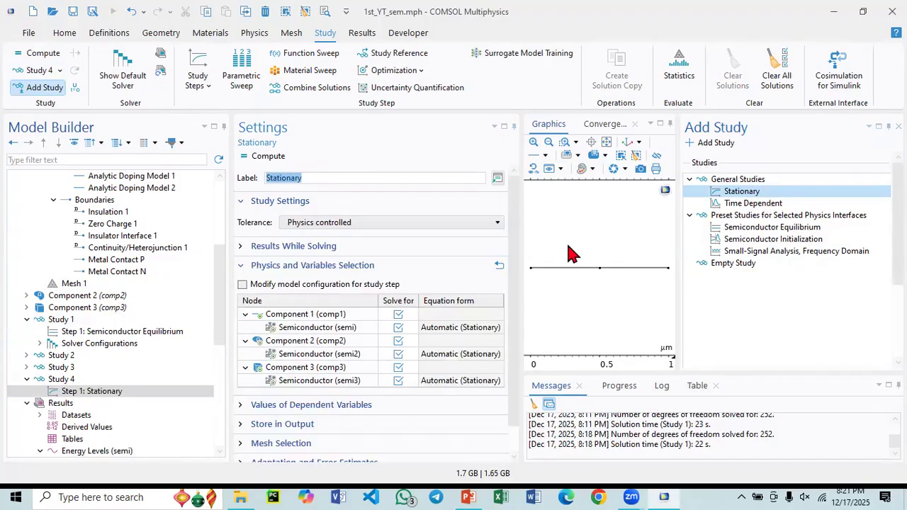
- Rename the newly added stationary study as Study 1D
{"action": "left_click", "coordinate": [59, 379]}
{"action": "left_click", "coordinate": [73, 391]}
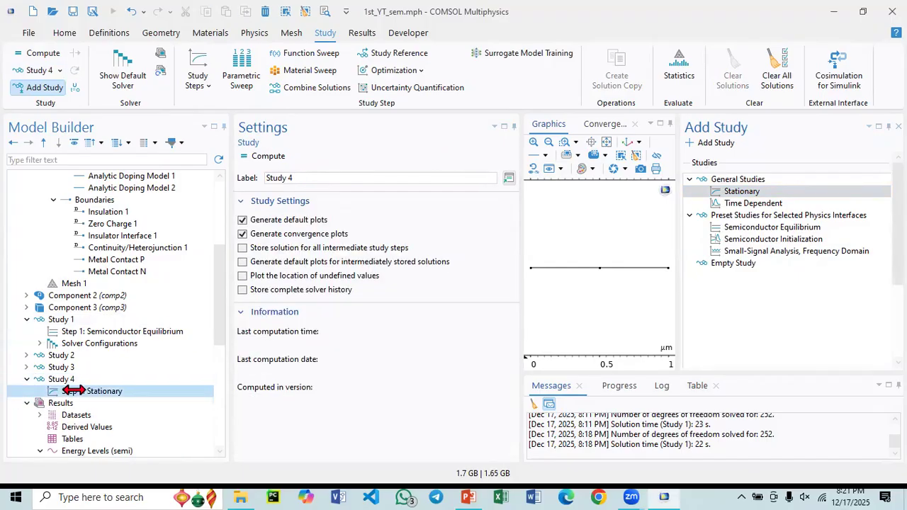
{"action": "left_click", "coordinate": [71, 382]}
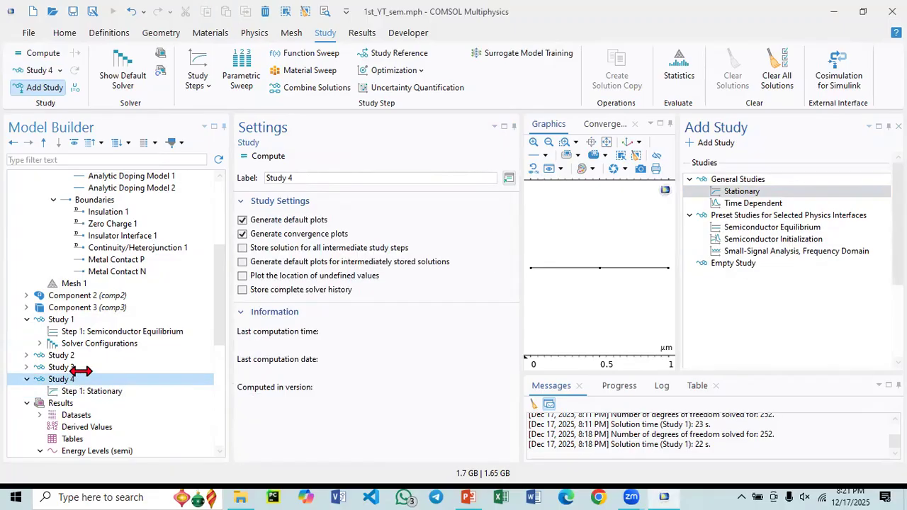
{"action": "left_click", "coordinate": [292, 178]}
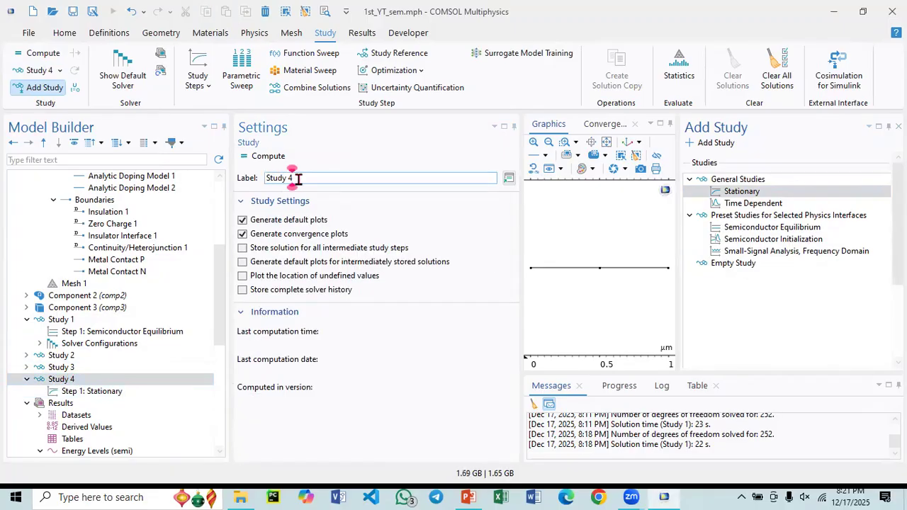
{"action": "key", "text": "BackSpace"}
{"action": "type", "text": "1"}
{"action": "left_click", "coordinate": [291, 178]}
{"action": "type", "text": "D"}
- Exclude Component 2 and Component 3 from Study 1D's Stationary step and enable its auxiliary sweep
{"action": "left_click", "coordinate": [73, 395]}
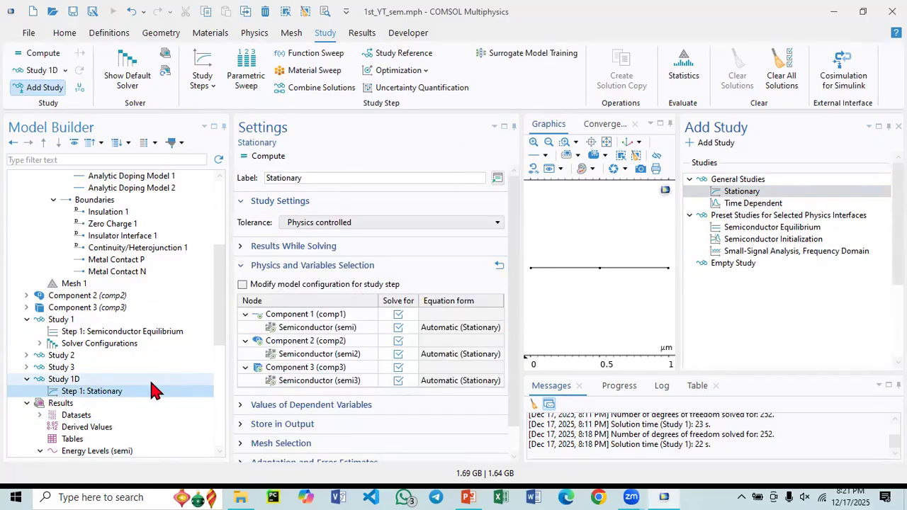
{"action": "left_click", "coordinate": [398, 342]}
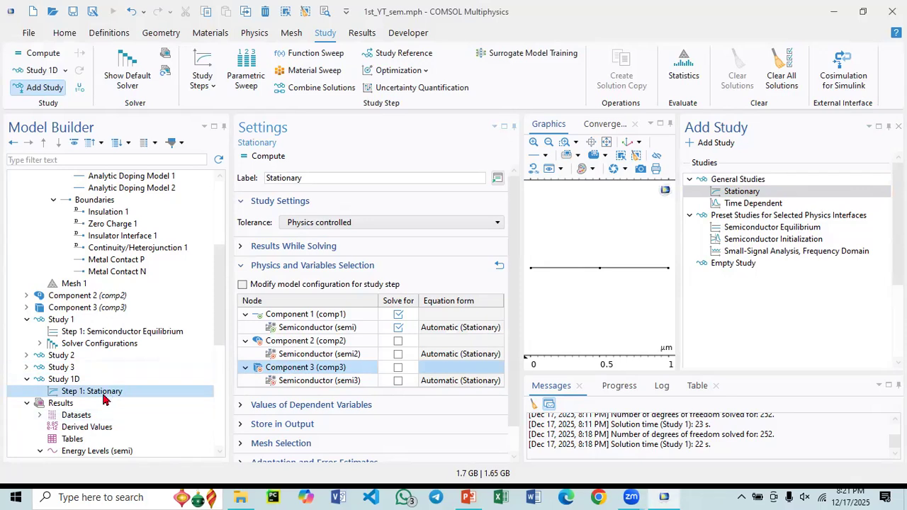
{"action": "scroll", "coordinate": [365, 402], "scroll_direction": "down", "scroll_amount": 2}
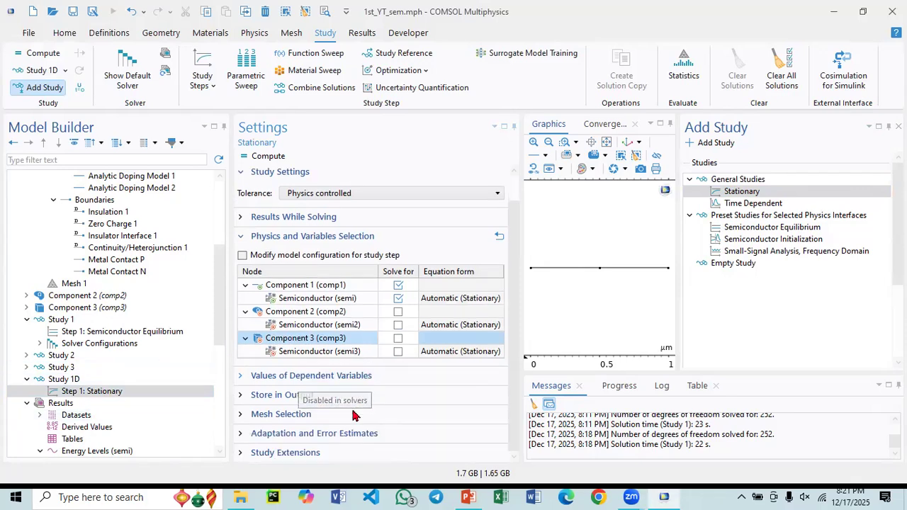
{"action": "left_click", "coordinate": [253, 453]}
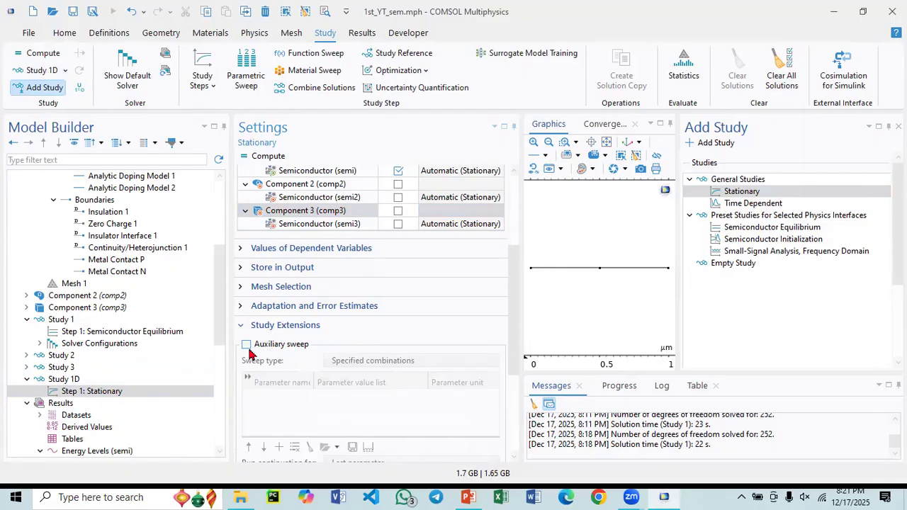
{"action": "left_click", "coordinate": [246, 345]}
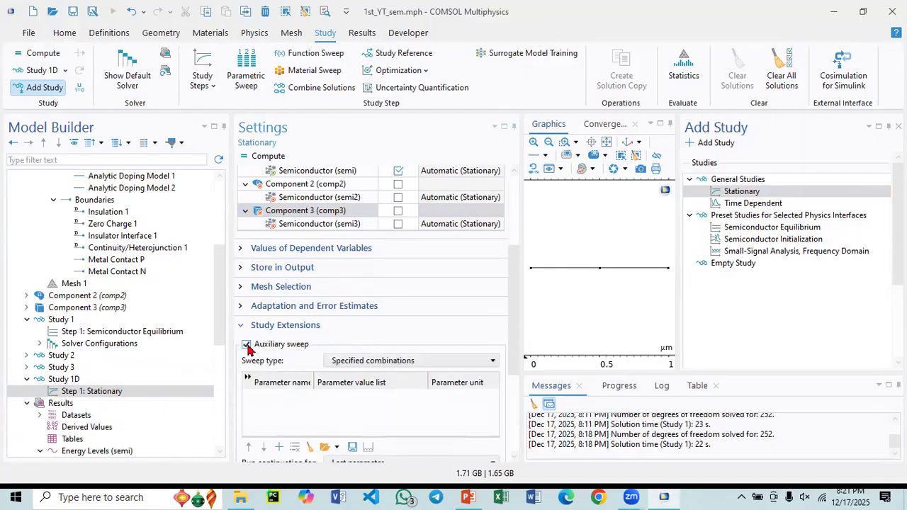
- Add V0 as the parameter of the Stationary step's auxiliary sweep
{"action": "scroll", "coordinate": [290, 340], "scroll_direction": "down", "scroll_amount": 3}
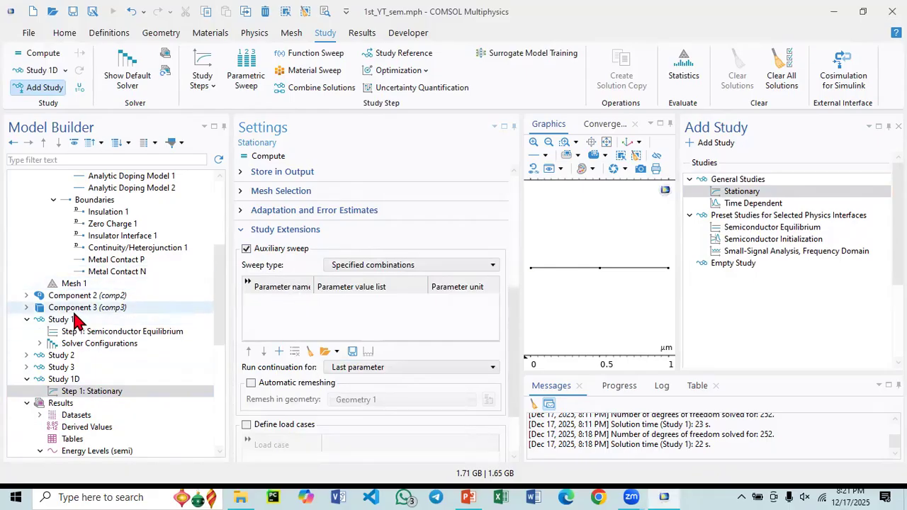
{"action": "left_click", "coordinate": [279, 351]}
{"action": "left_click", "coordinate": [282, 305]}
{"action": "left_click", "coordinate": [282, 306]}
{"action": "left_click", "coordinate": [252, 340]}
- Fill the V0 value list with a range starting at 0, stepping by 0.1 and stopping at 1.5 V
{"action": "left_click", "coordinate": [347, 301]}
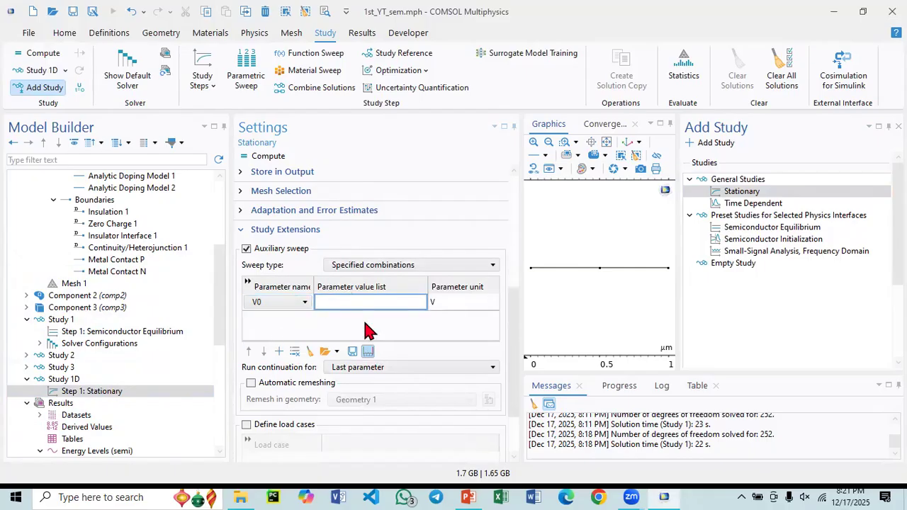
{"action": "left_click", "coordinate": [367, 350]}
{"action": "left_click", "coordinate": [416, 218]}
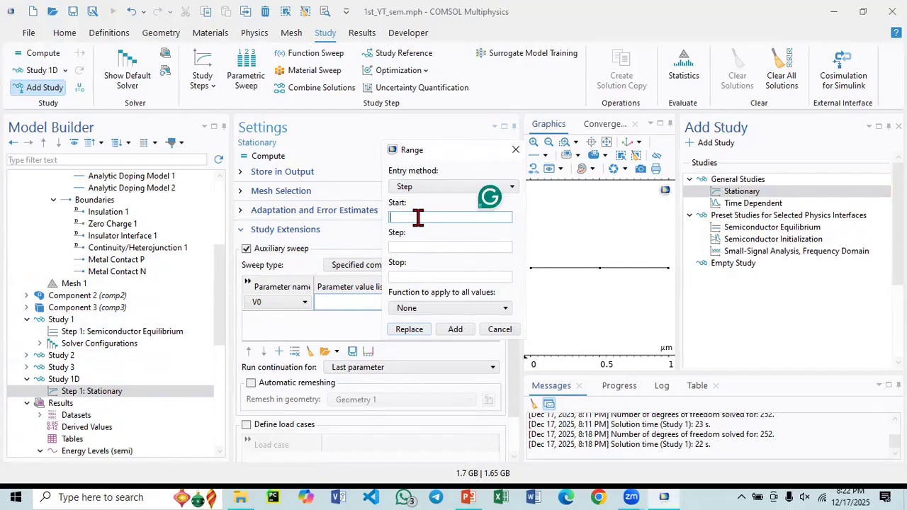
{"action": "type", "text": "0"}
{"action": "left_click", "coordinate": [404, 247]}
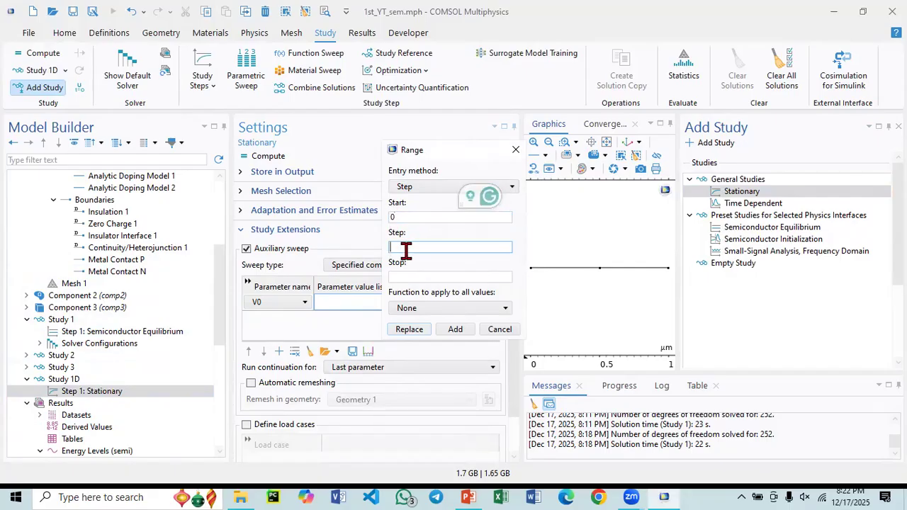
{"action": "type", "text": ".1"}
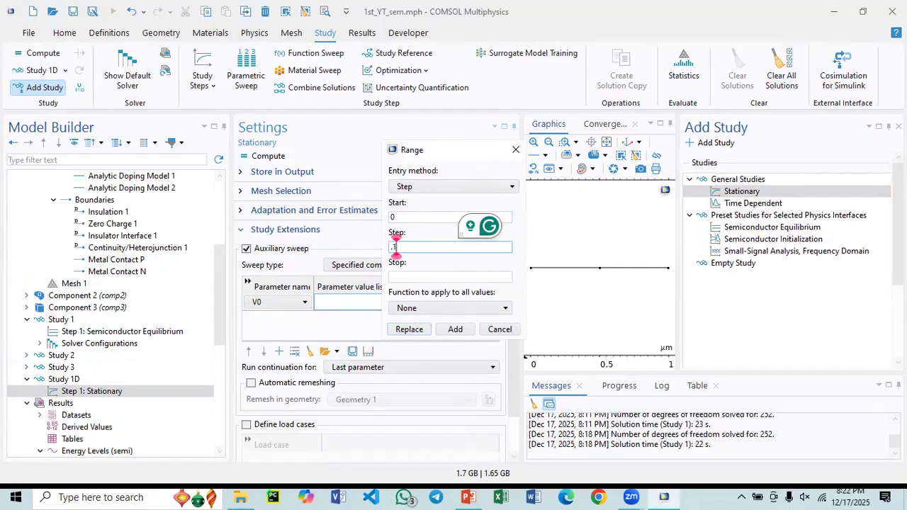
{"action": "left_click", "coordinate": [423, 276]}
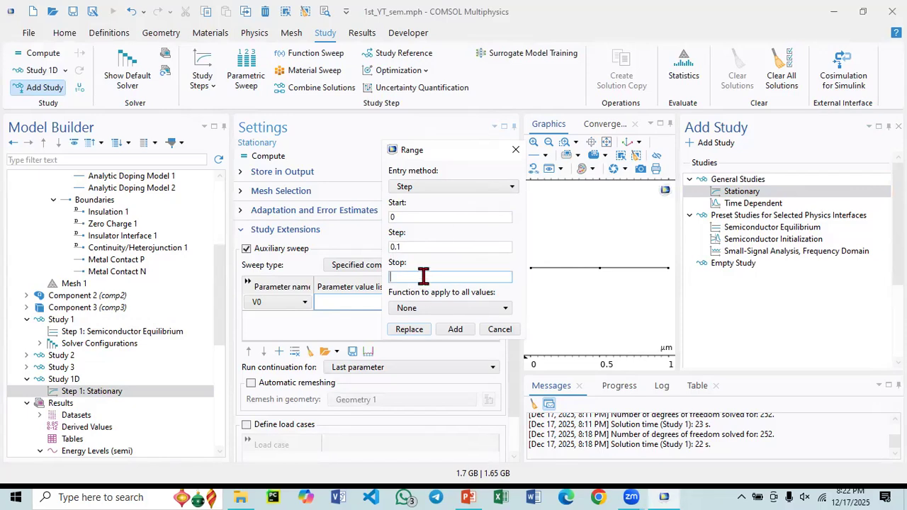
{"action": "type", "text": "1.5"}
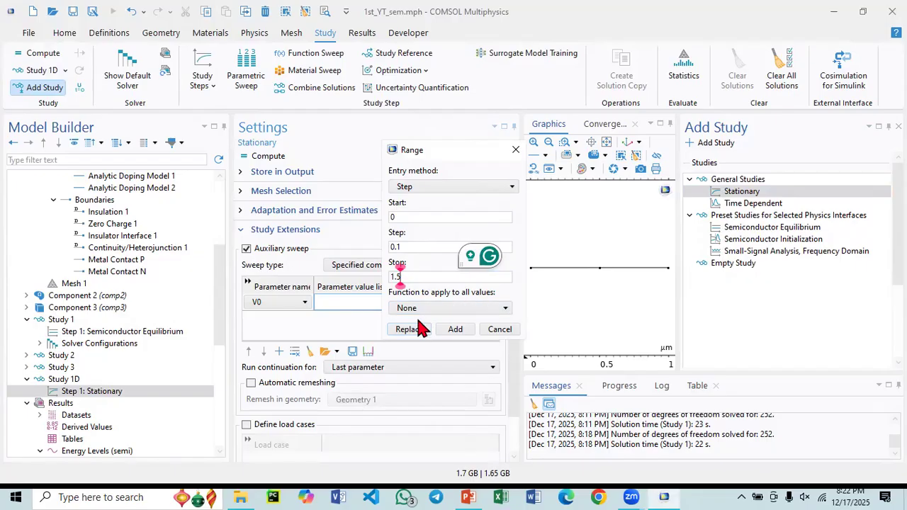
{"action": "left_click", "coordinate": [415, 328]}
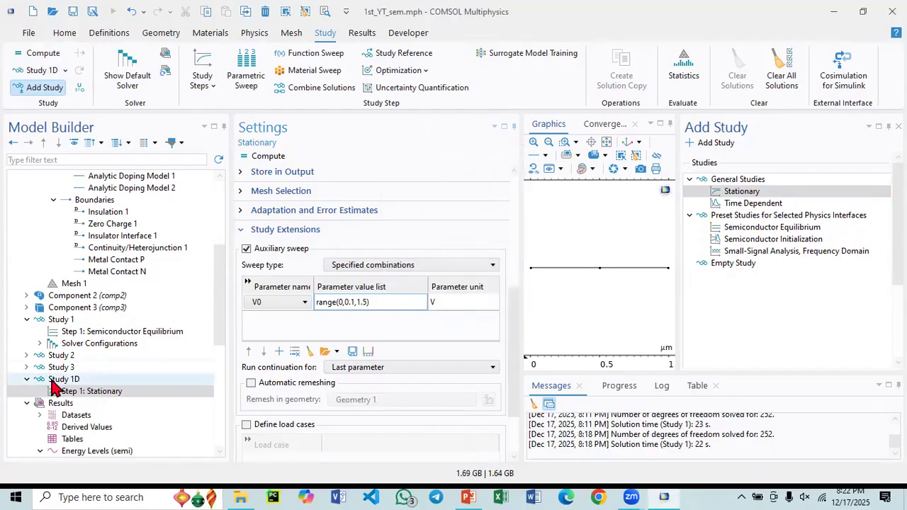
- Compute Study 1D
{"action": "left_click", "coordinate": [73, 381]}
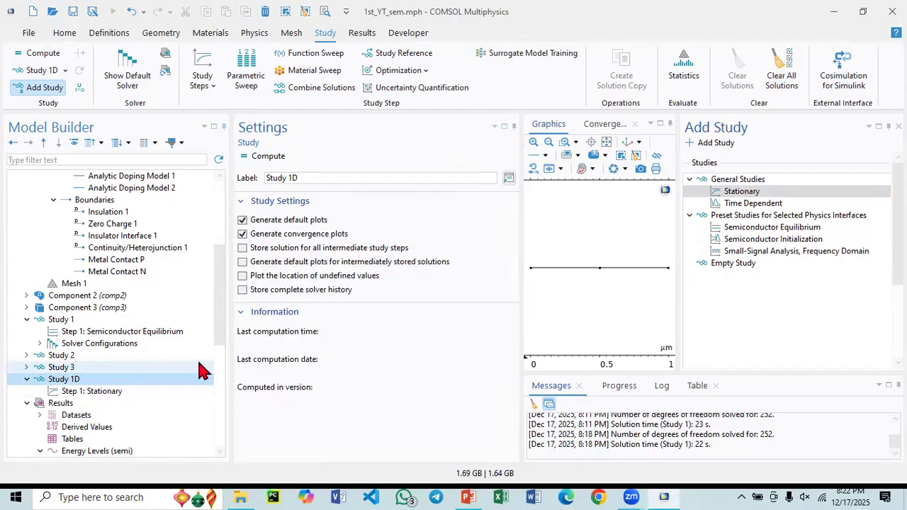
{"action": "left_click", "coordinate": [264, 157]}
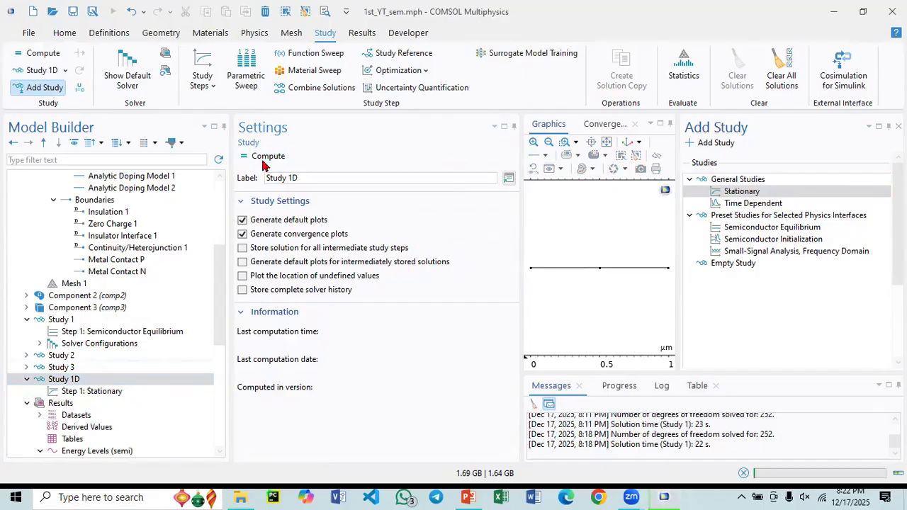
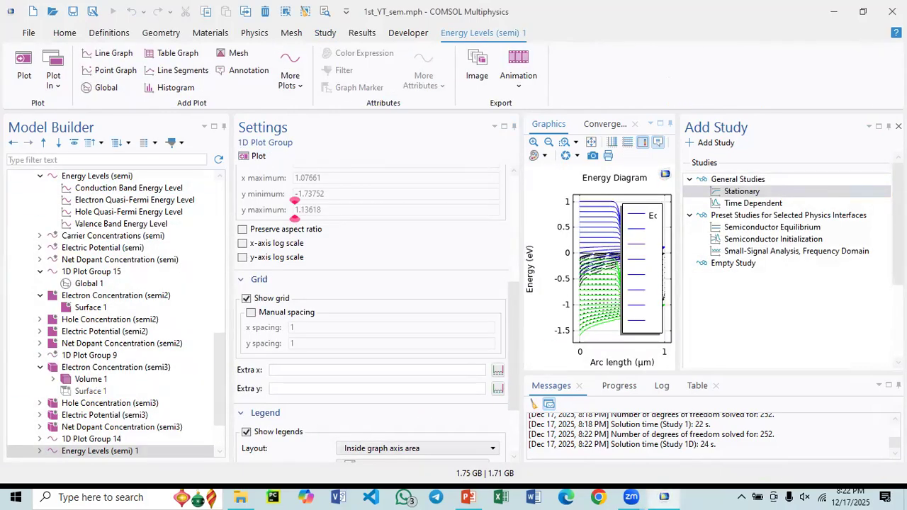
- Close the Add Study window and plot the Energy Levels (semi) 1 diagram only for the V0 value 0.4 V from the list
{"action": "left_click", "coordinate": [898, 126]}
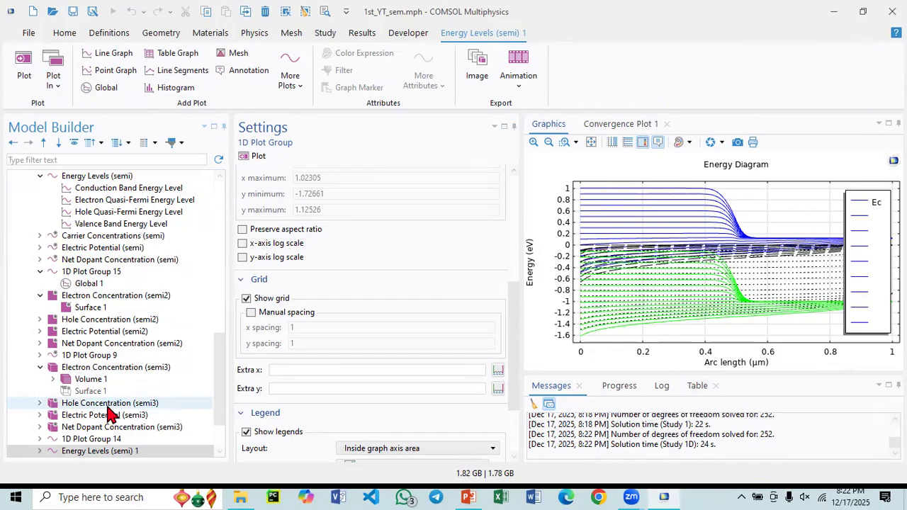
{"action": "scroll", "coordinate": [110, 415], "scroll_direction": "down", "scroll_amount": 2}
{"action": "scroll", "coordinate": [114, 404], "scroll_direction": "up", "scroll_amount": 1}
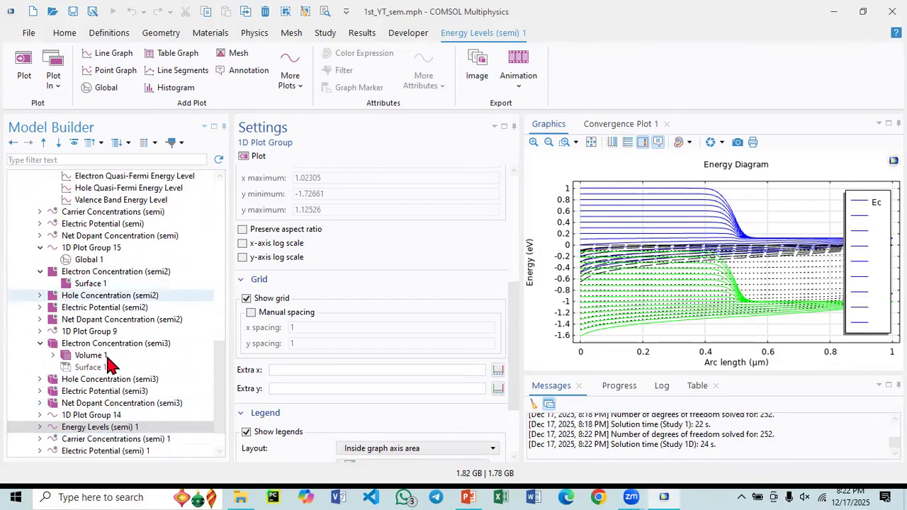
{"action": "scroll", "coordinate": [120, 421], "scroll_direction": "down", "scroll_amount": 1}
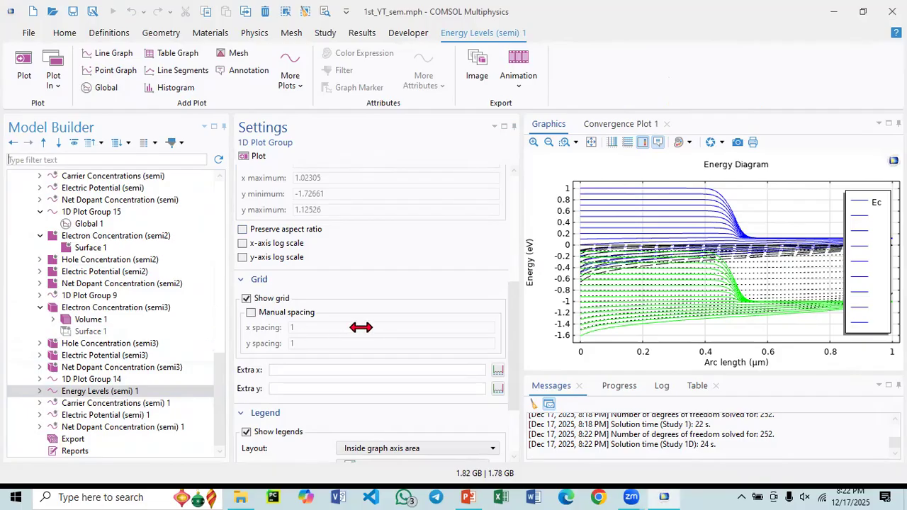
{"action": "scroll", "coordinate": [360, 327], "scroll_direction": "up", "scroll_amount": 5}
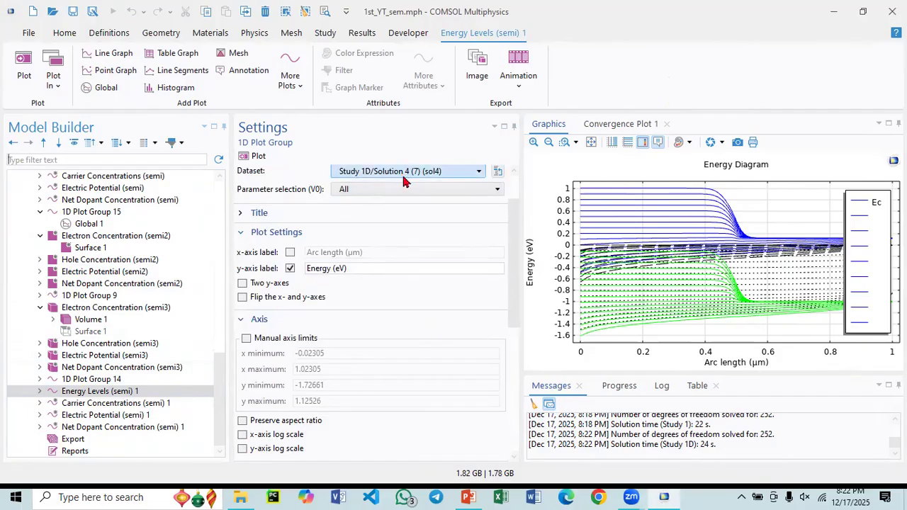
{"action": "scroll", "coordinate": [403, 181], "scroll_direction": "up", "scroll_amount": 2}
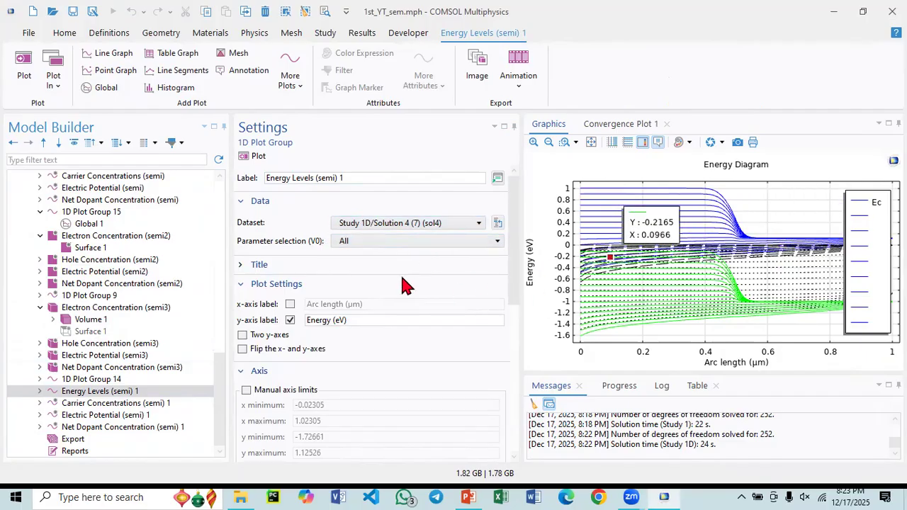
{"action": "scroll", "coordinate": [174, 372], "scroll_direction": "up", "scroll_amount": 2}
{"action": "scroll", "coordinate": [155, 329], "scroll_direction": "down", "scroll_amount": 2}
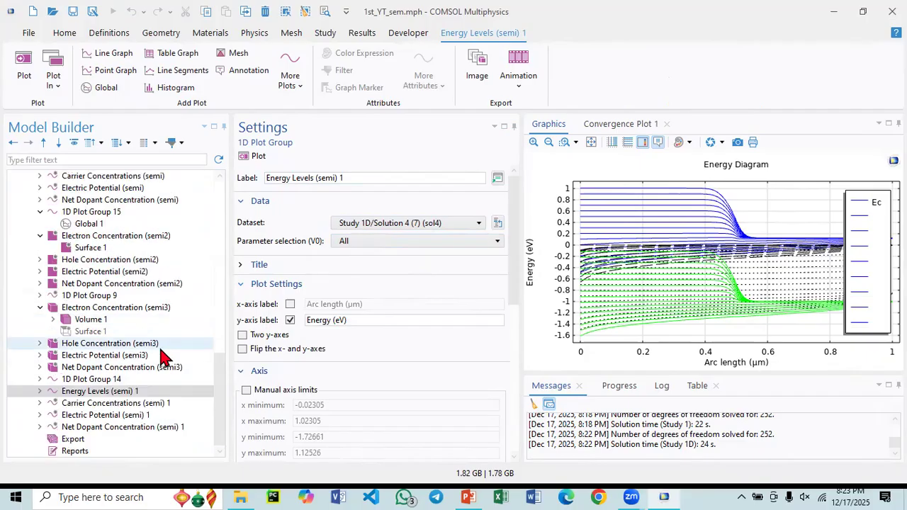
{"action": "left_click", "coordinate": [369, 245]}
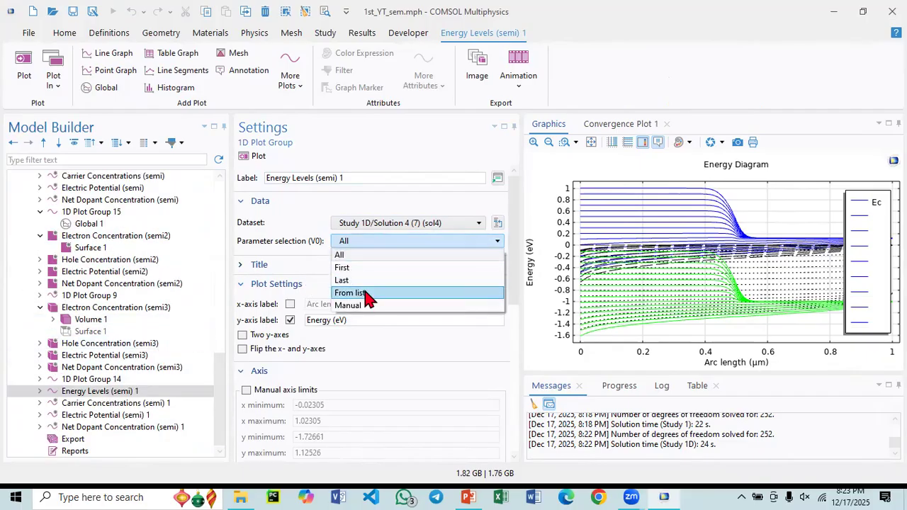
{"action": "left_click", "coordinate": [362, 293]}
{"action": "scroll", "coordinate": [297, 294], "scroll_direction": "down", "scroll_amount": 1}
{"action": "left_click", "coordinate": [297, 287]}
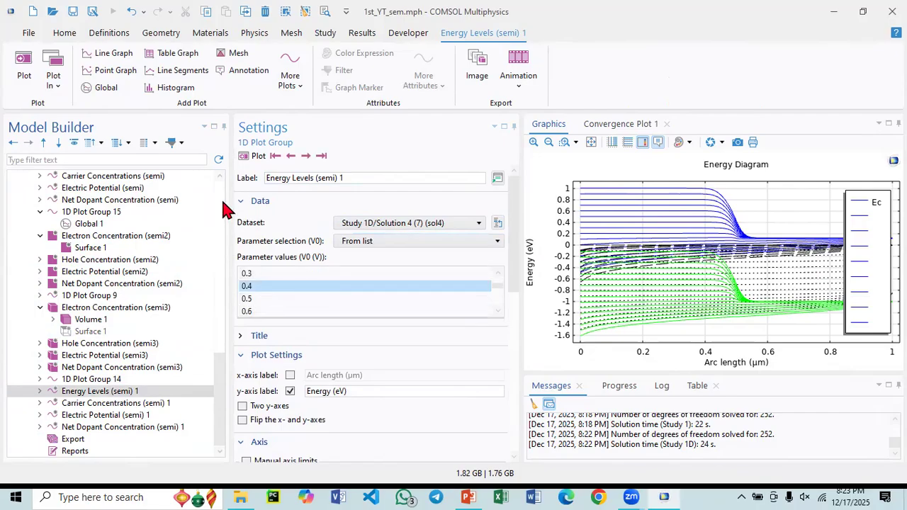
{"action": "left_click", "coordinate": [255, 156]}
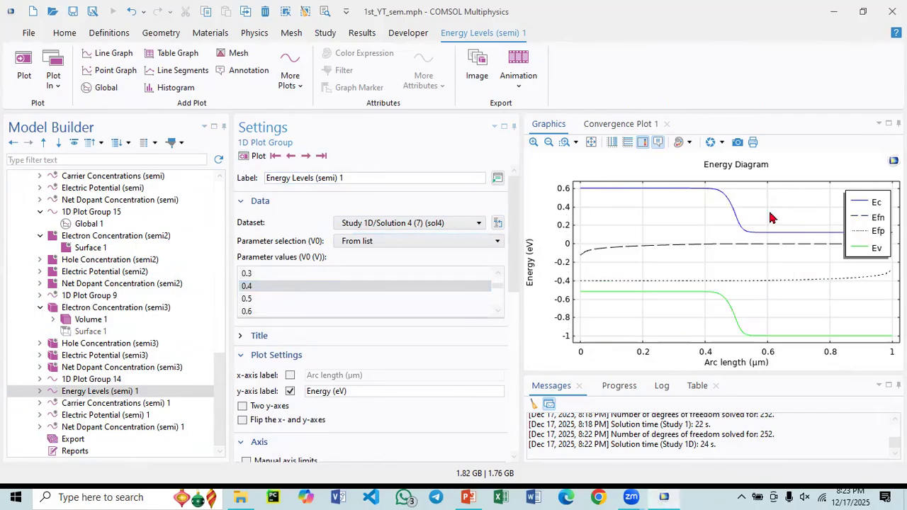
- View Study 1D's carrier concentration, electric potential and net dopant concentration plots
{"action": "left_click", "coordinate": [88, 406]}
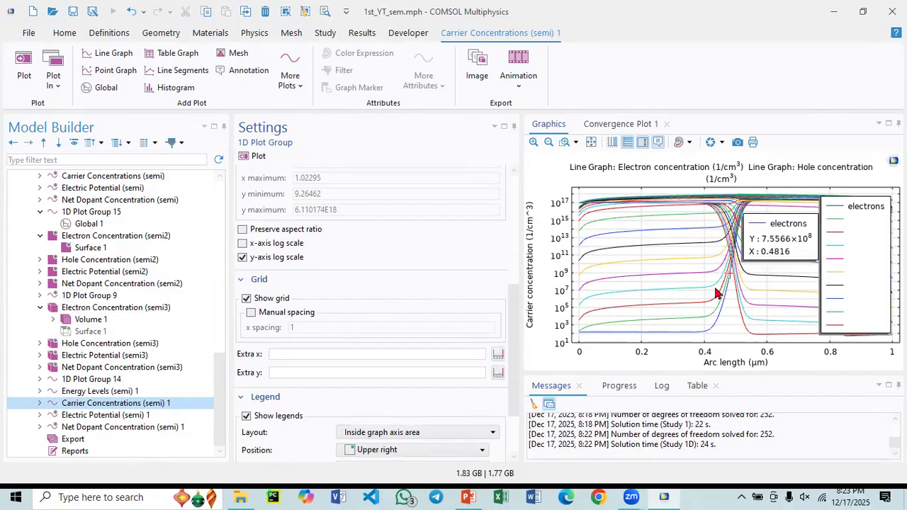
{"action": "left_click", "coordinate": [134, 416]}
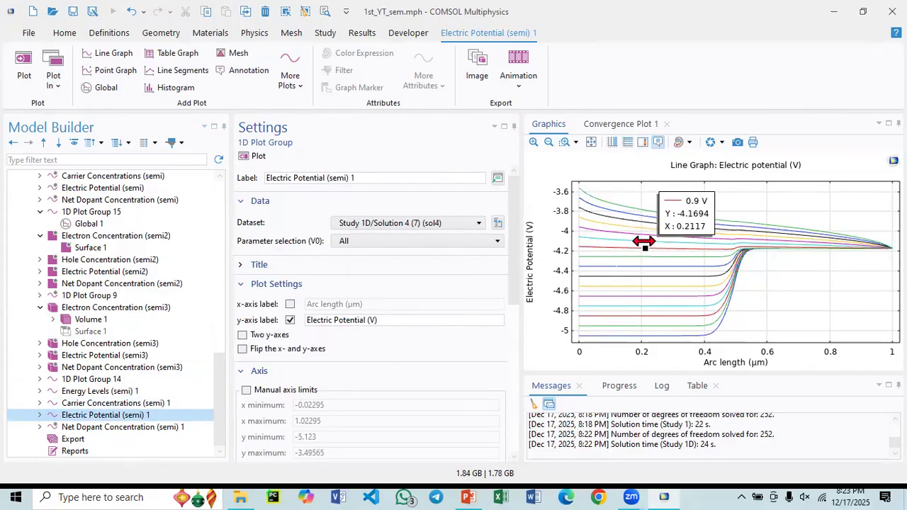
{"action": "left_click", "coordinate": [84, 427]}
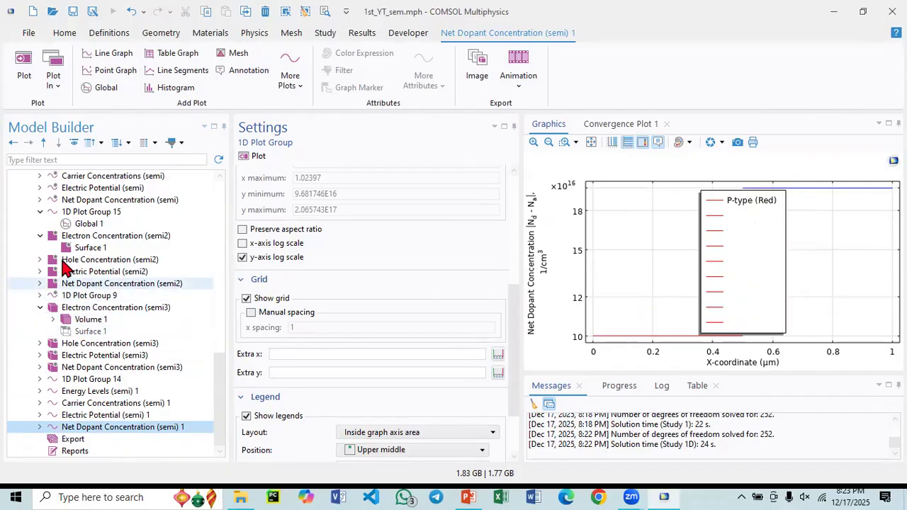
- Move 1D Plot Group 15 to the end of the results plot groups, below Net Dopant Concentration (semi) 1
{"action": "scroll", "coordinate": [106, 265], "scroll_direction": "up", "scroll_amount": 1}
{"action": "left_click", "coordinate": [92, 248]}
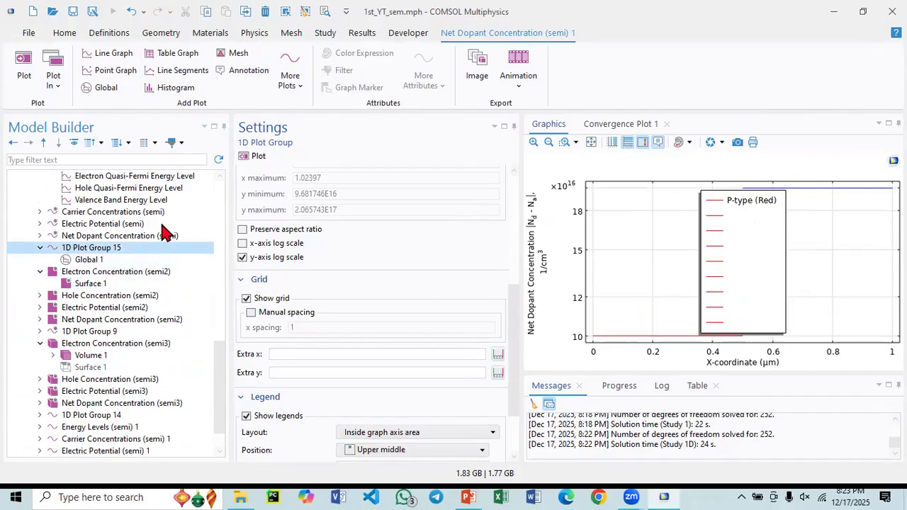
{"action": "left_click_drag", "start_coordinate": [92, 256], "coordinate": [85, 430]}
{"action": "scroll", "coordinate": [88, 427], "scroll_direction": "down", "scroll_amount": 1}
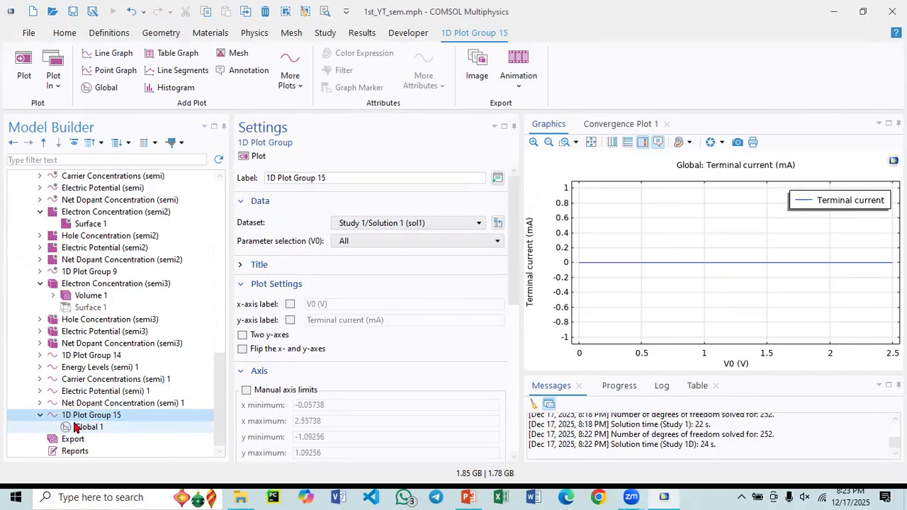
- Set 1D Plot Group 15's dataset to Study 1D/Solution 4 (7) and inspect its terminal current curve against V0
{"action": "left_click", "coordinate": [77, 427]}
{"action": "left_click", "coordinate": [82, 416]}
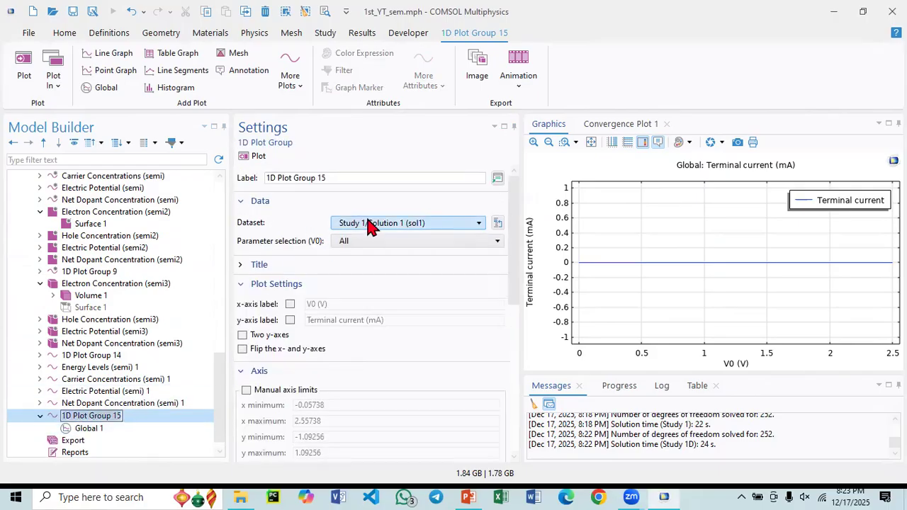
{"action": "left_click", "coordinate": [372, 223]}
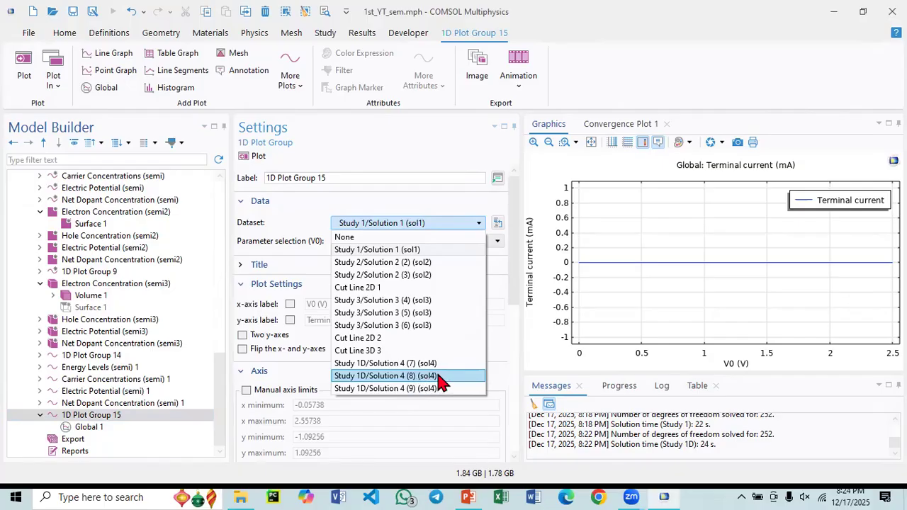
{"action": "left_click", "coordinate": [388, 364]}
{"action": "left_click", "coordinate": [99, 427]}
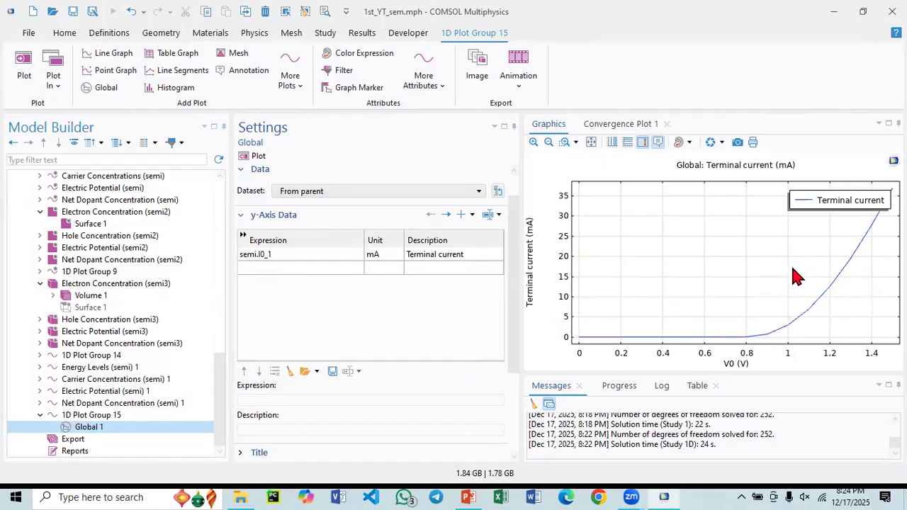
{"action": "mouse_move", "coordinate": [862, 239]}
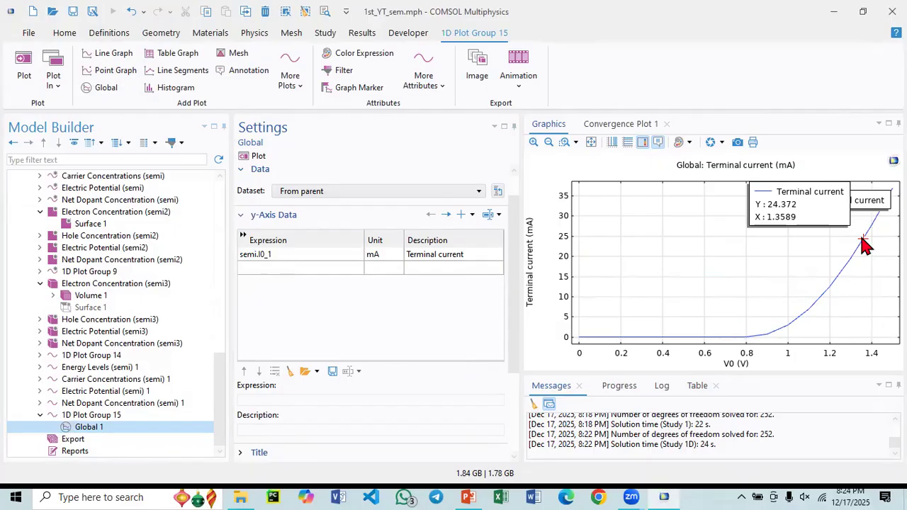
{"action": "mouse_move", "coordinate": [743, 338]}
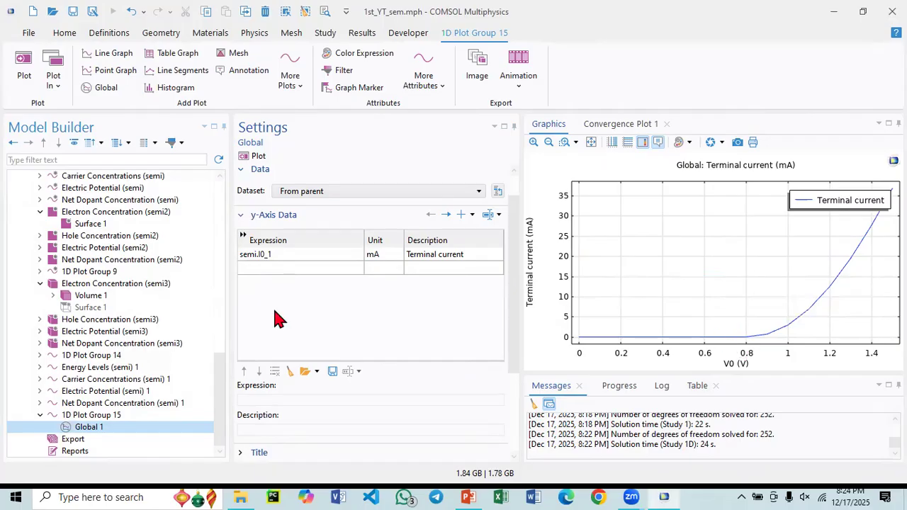
- Review Component 1's silicon material and analytic doping models, and consult the diode current-voltage slide in PowerPoint
{"action": "scroll", "coordinate": [50, 331], "scroll_direction": "up", "scroll_amount": 15}
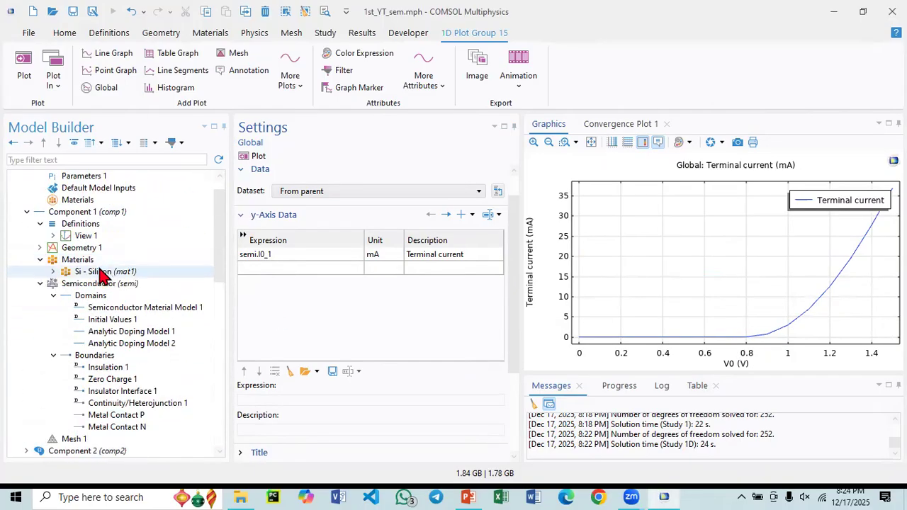
{"action": "left_click", "coordinate": [97, 276]}
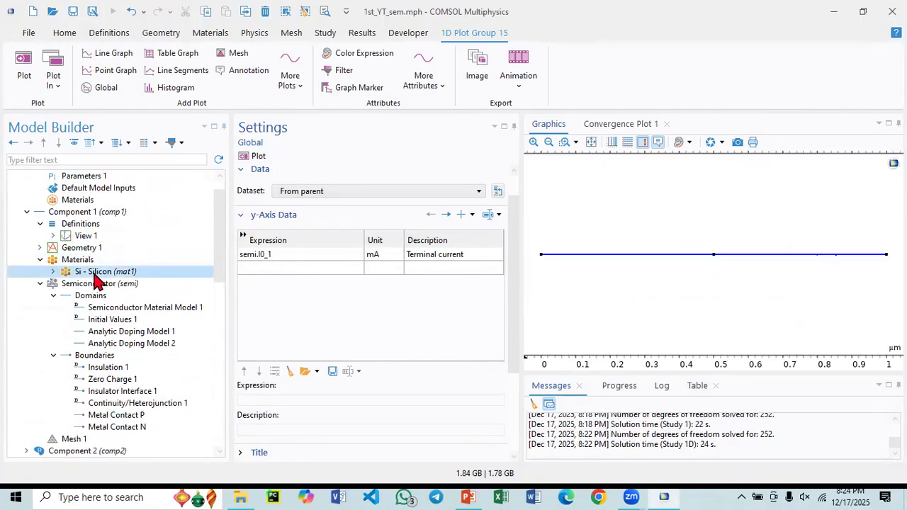
{"action": "left_click", "coordinate": [467, 496]}
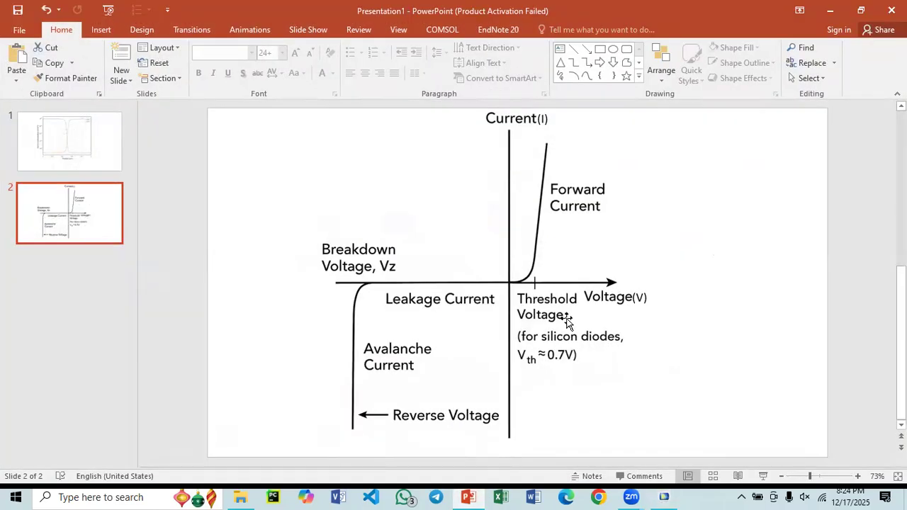
{"action": "left_click", "coordinate": [468, 496]}
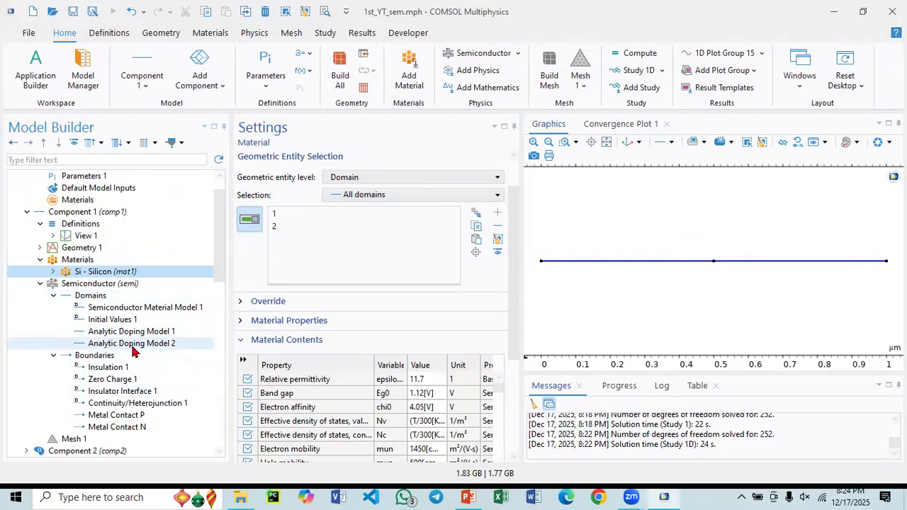
{"action": "left_click", "coordinate": [133, 345]}
{"action": "left_click", "coordinate": [141, 336]}
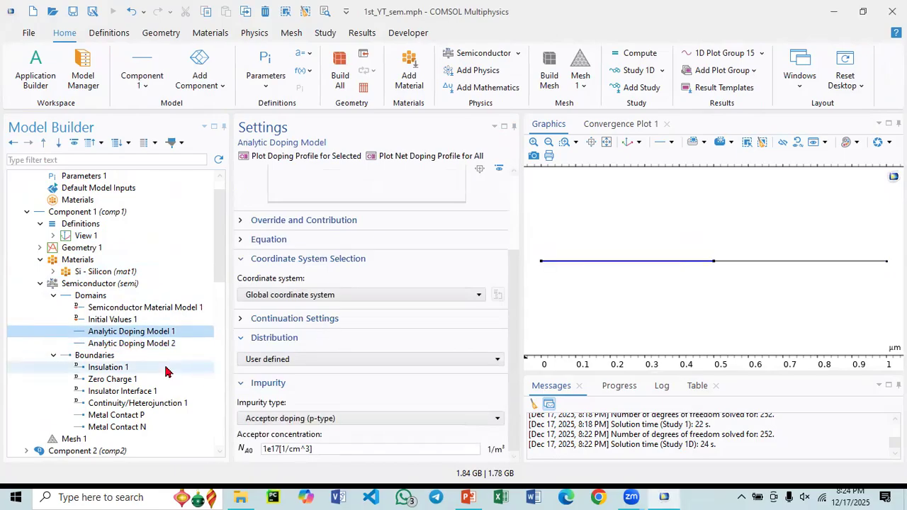
- Return to 1D Plot Group 15's Global plot and read the terminal current around a V0 of 0.7 V
{"action": "scroll", "coordinate": [114, 382], "scroll_direction": "down", "scroll_amount": 5}
{"action": "scroll", "coordinate": [119, 389], "scroll_direction": "down", "scroll_amount": 1}
{"action": "scroll", "coordinate": [117, 354], "scroll_direction": "up", "scroll_amount": 4}
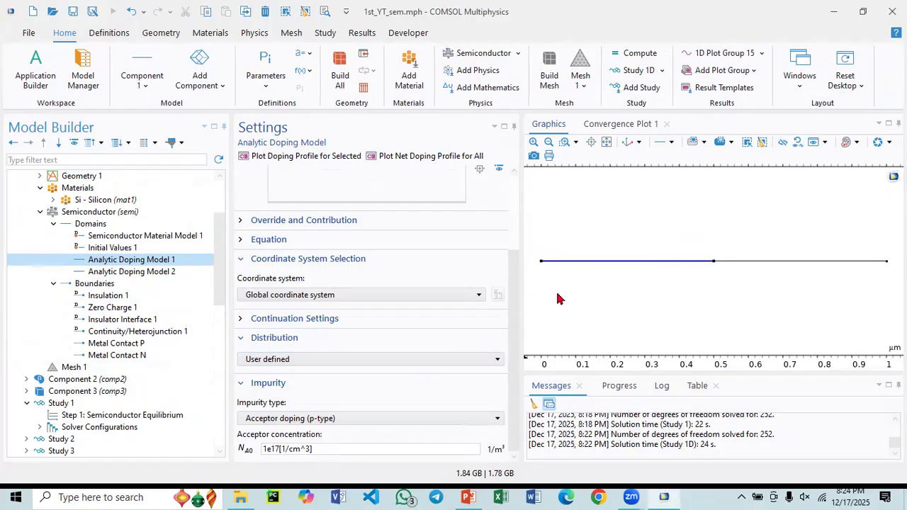
{"action": "scroll", "coordinate": [71, 354], "scroll_direction": "down", "scroll_amount": 5}
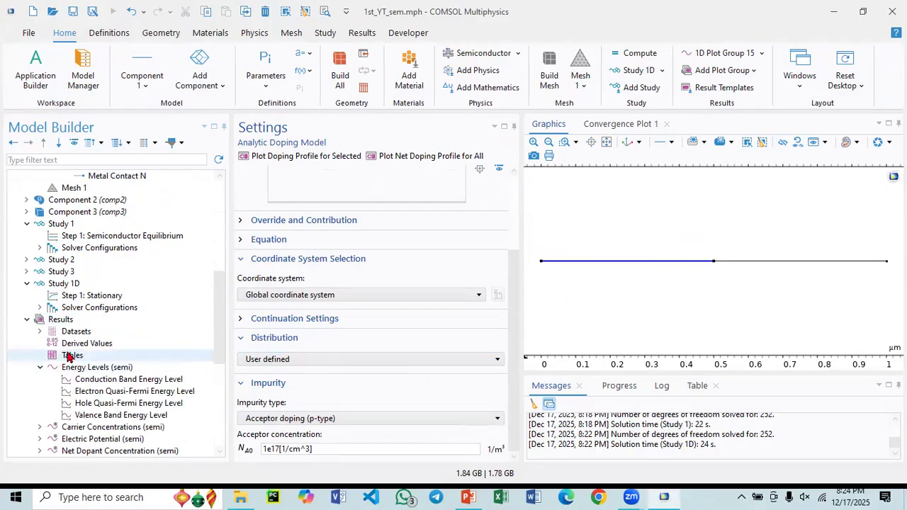
{"action": "scroll", "coordinate": [69, 358], "scroll_direction": "down", "scroll_amount": 2}
{"action": "scroll", "coordinate": [85, 383], "scroll_direction": "down", "scroll_amount": 5}
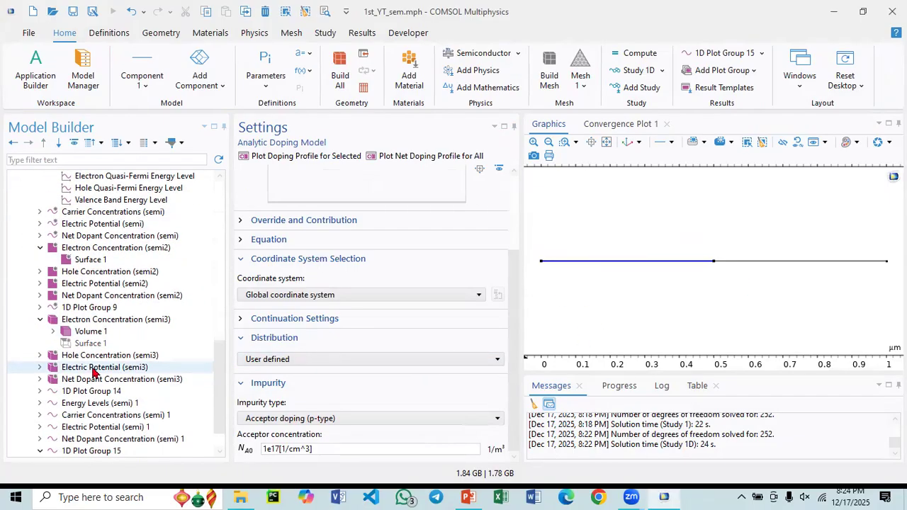
{"action": "left_click", "coordinate": [92, 427]}
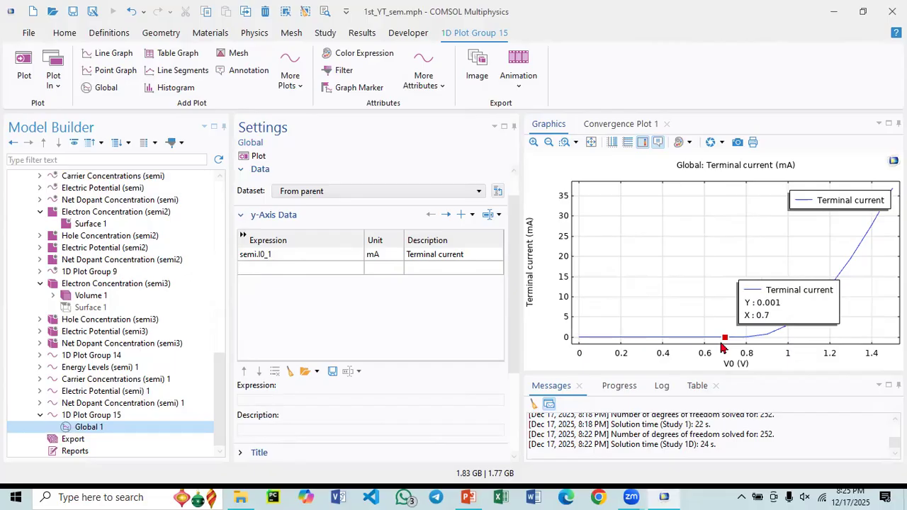
{"action": "mouse_move", "coordinate": [717, 345]}
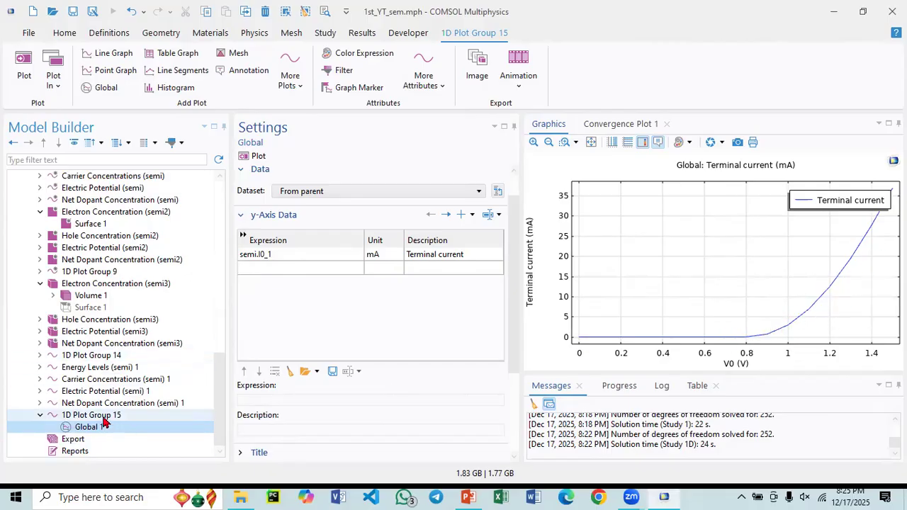
- Add a Metal Contact boundary condition to the Semiconductor interface (semi2) of Component 2
{"action": "scroll", "coordinate": [106, 400], "scroll_direction": "up", "scroll_amount": 3}
{"action": "scroll", "coordinate": [112, 382], "scroll_direction": "down", "scroll_amount": 3}
{"action": "scroll", "coordinate": [110, 377], "scroll_direction": "up", "scroll_amount": 6}
{"action": "scroll", "coordinate": [106, 376], "scroll_direction": "up", "scroll_amount": 10}
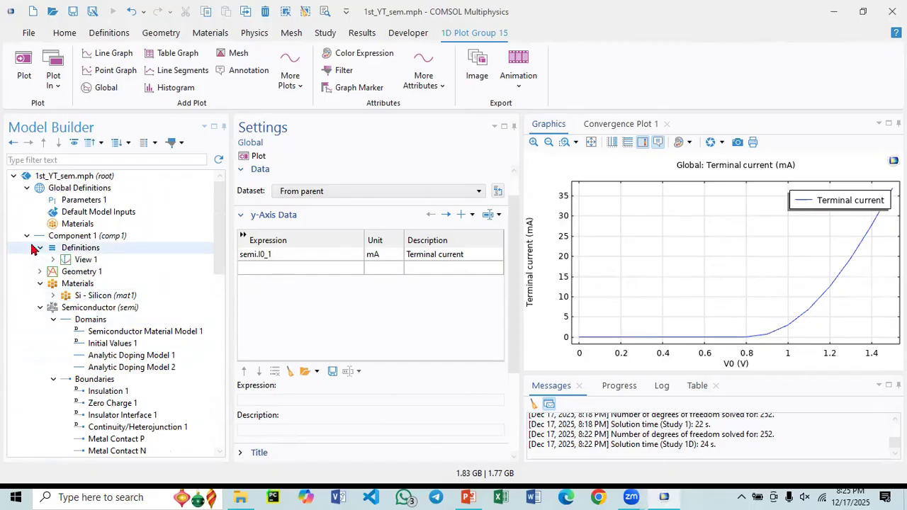
{"action": "scroll", "coordinate": [39, 238], "scroll_direction": "down", "scroll_amount": 15}
{"action": "scroll", "coordinate": [60, 252], "scroll_direction": "up", "scroll_amount": 8}
{"action": "scroll", "coordinate": [67, 261], "scroll_direction": "up", "scroll_amount": 5}
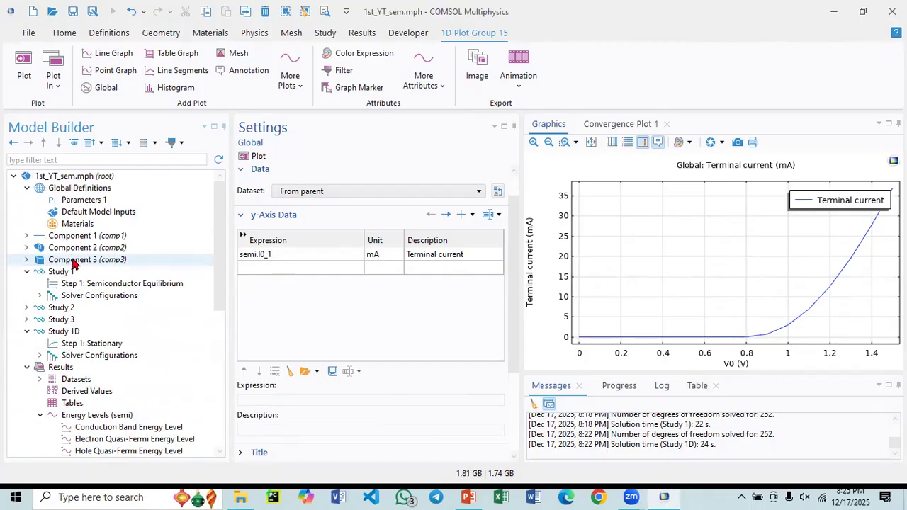
{"action": "left_click", "coordinate": [27, 248]}
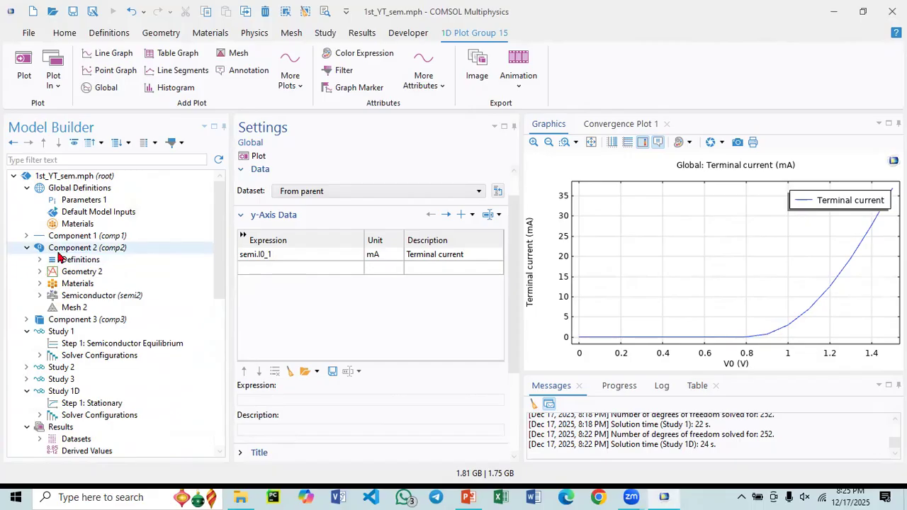
{"action": "left_click", "coordinate": [39, 296]}
{"action": "left_click", "coordinate": [53, 320]}
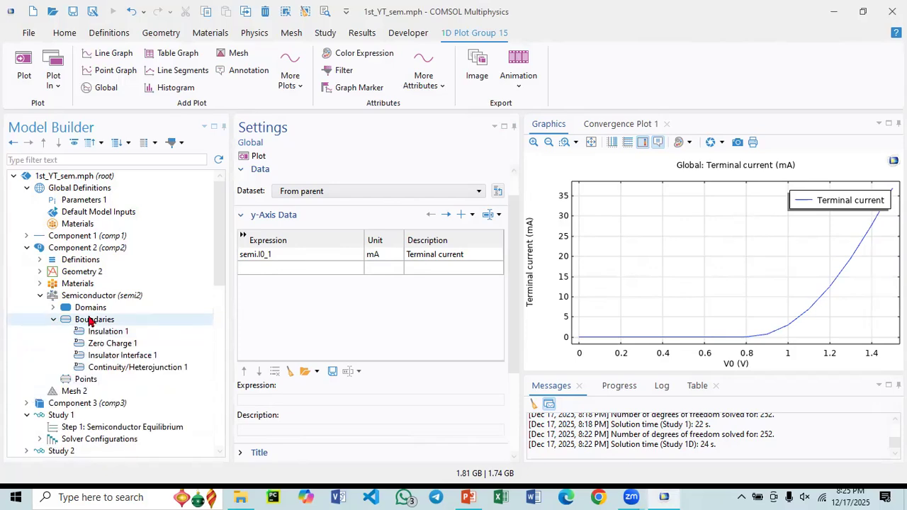
{"action": "left_click", "coordinate": [89, 320]}
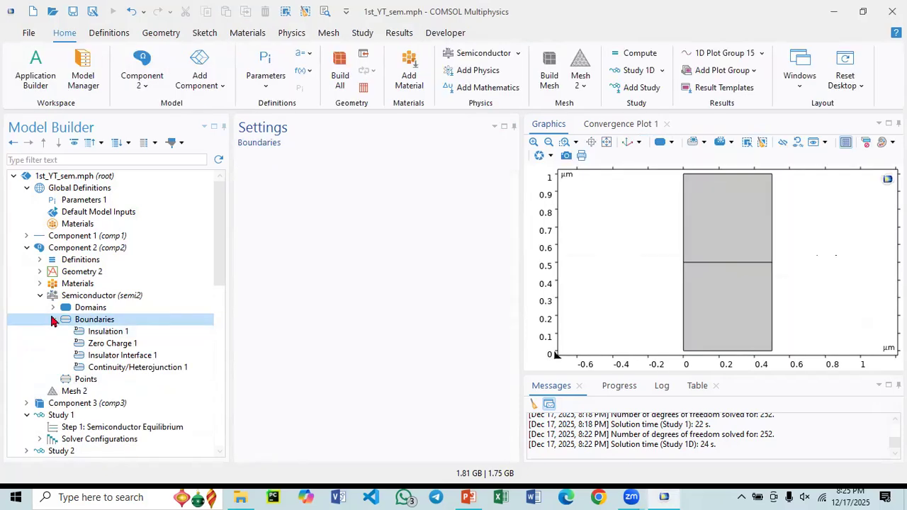
{"action": "right_click", "coordinate": [93, 321]}
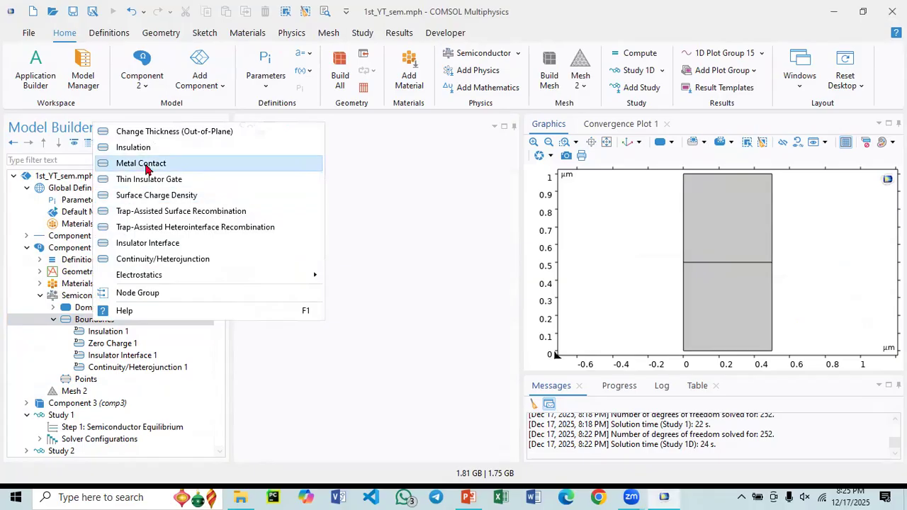
{"action": "key", "text": "Escape"}
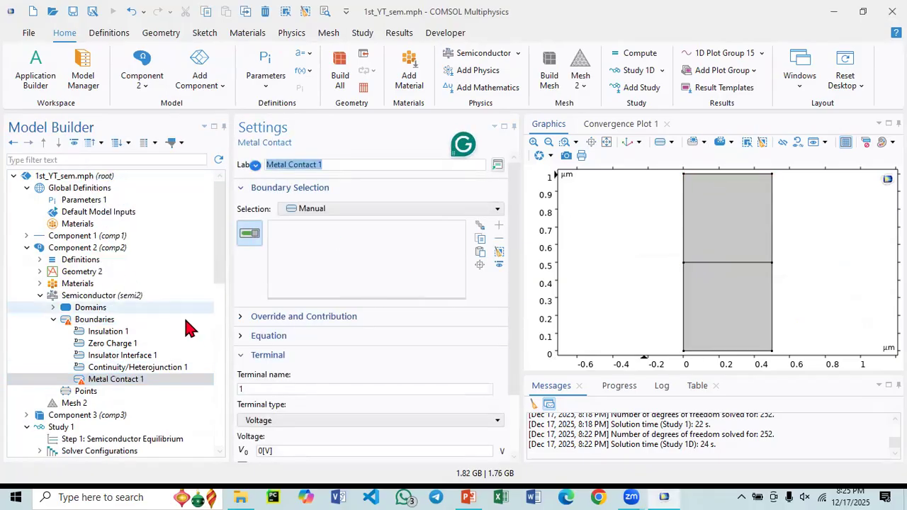
- Assign Metal Contact 1 to the upper edge of the P-doped domain, boundary 5, and set its voltage to V0
{"action": "left_click", "coordinate": [54, 307]}
{"action": "left_click", "coordinate": [106, 345]}
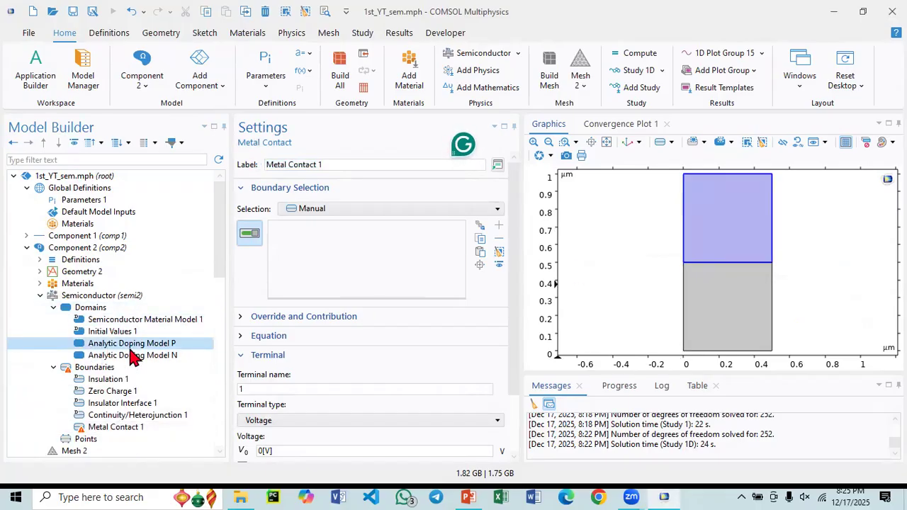
{"action": "left_click", "coordinate": [117, 427]}
{"action": "left_click", "coordinate": [724, 175]}
{"action": "left_click", "coordinate": [270, 452]}
{"action": "key", "text": "ctrl+a"}
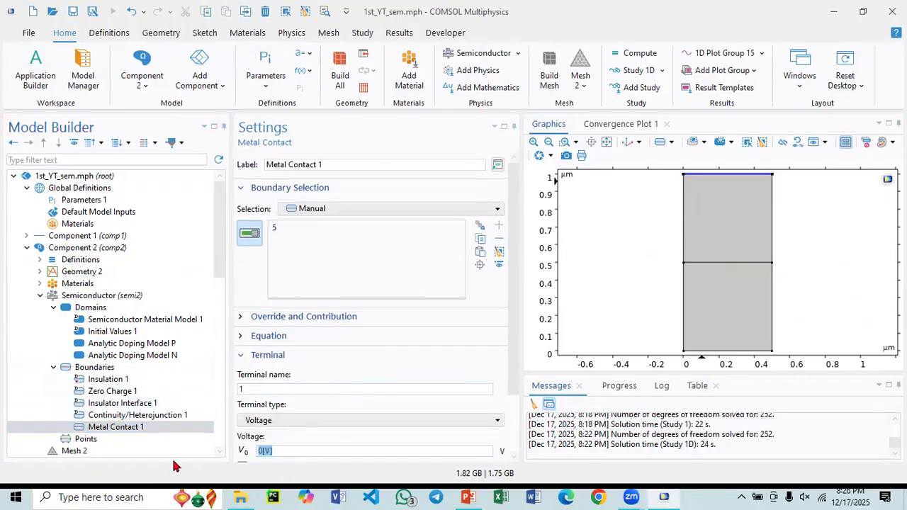
{"action": "type", "text": "V0"}
{"action": "left_click_drag", "start_coordinate": [512, 334], "coordinate": [513, 456]}
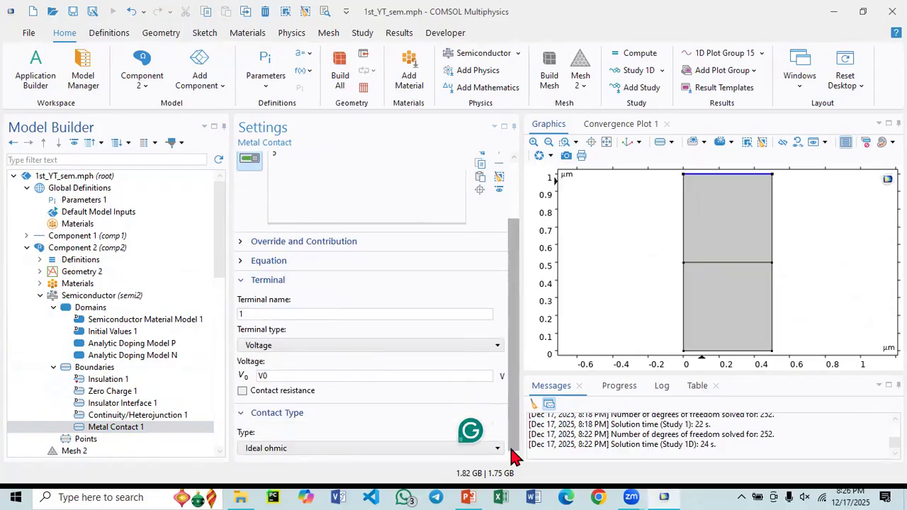
- Duplicate Metal Contact 1, assign the copy to the rectangle's lower edge, boundary 2, and set its voltage to 0
{"action": "left_click", "coordinate": [110, 430]}
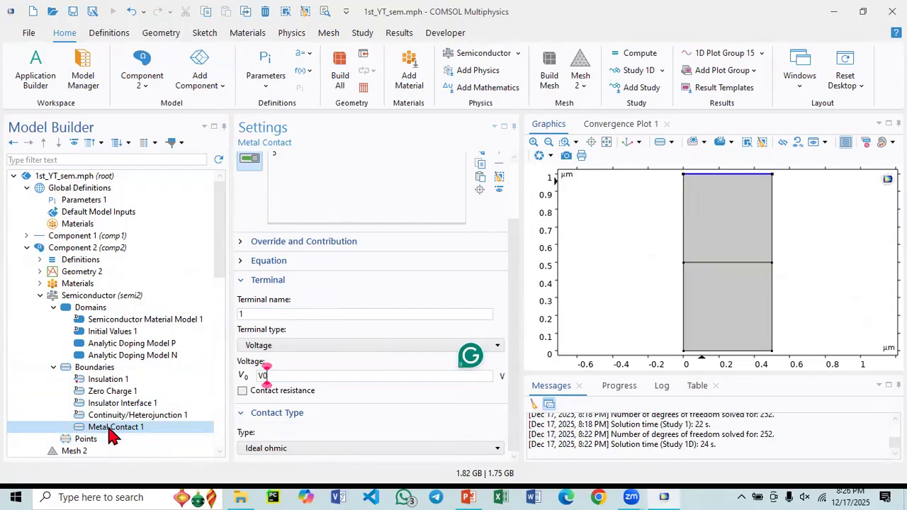
{"action": "right_click", "coordinate": [109, 429]}
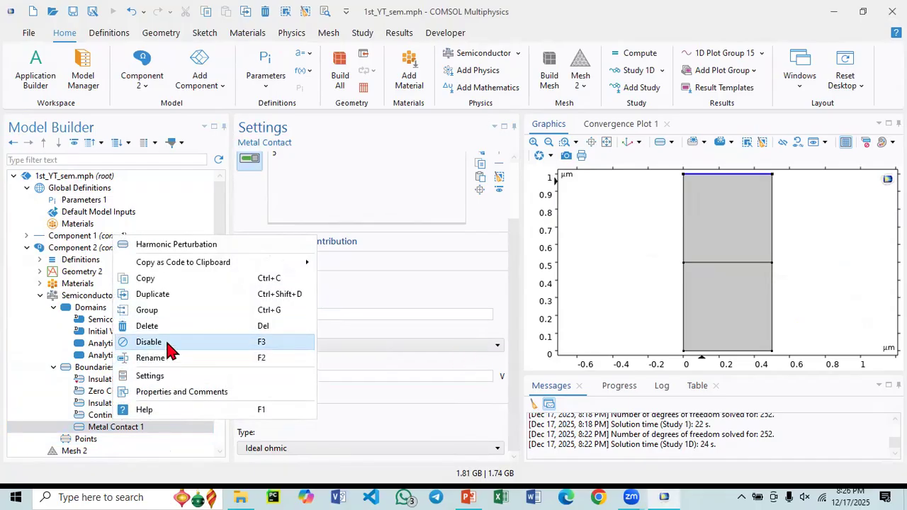
{"action": "left_click", "coordinate": [173, 295]}
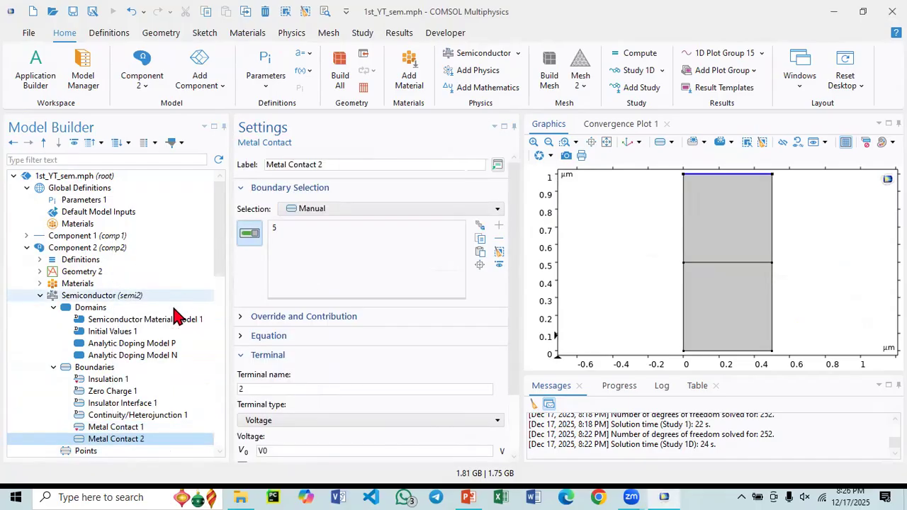
{"action": "left_click", "coordinate": [500, 253]}
{"action": "left_click", "coordinate": [726, 351]}
{"action": "left_click_drag", "start_coordinate": [279, 450], "coordinate": [233, 446]}
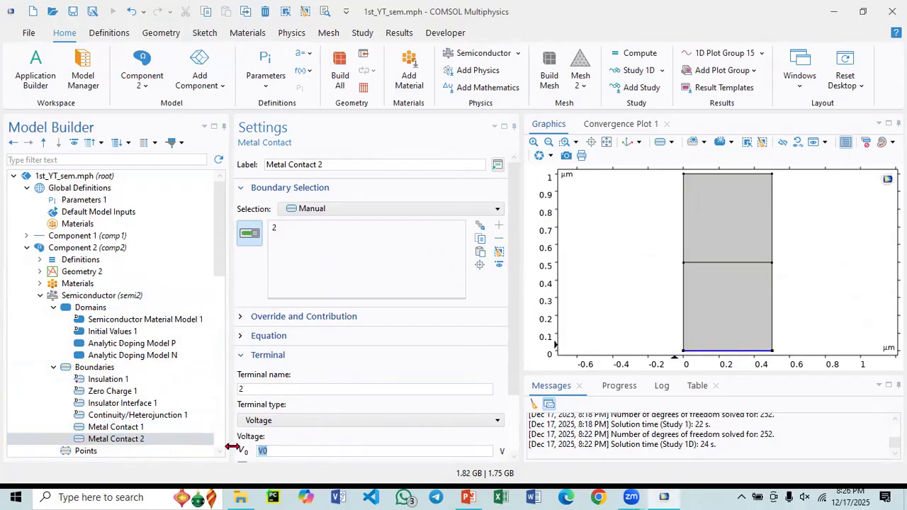
{"action": "type", "text": "0"}
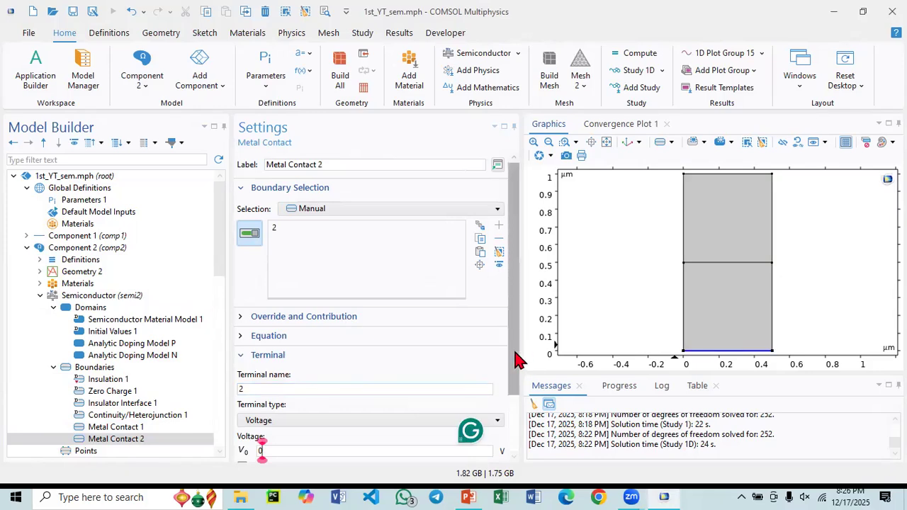
{"action": "scroll", "coordinate": [517, 359], "scroll_direction": "down", "scroll_amount": 3}
{"action": "scroll", "coordinate": [107, 389], "scroll_direction": "down", "scroll_amount": 4}
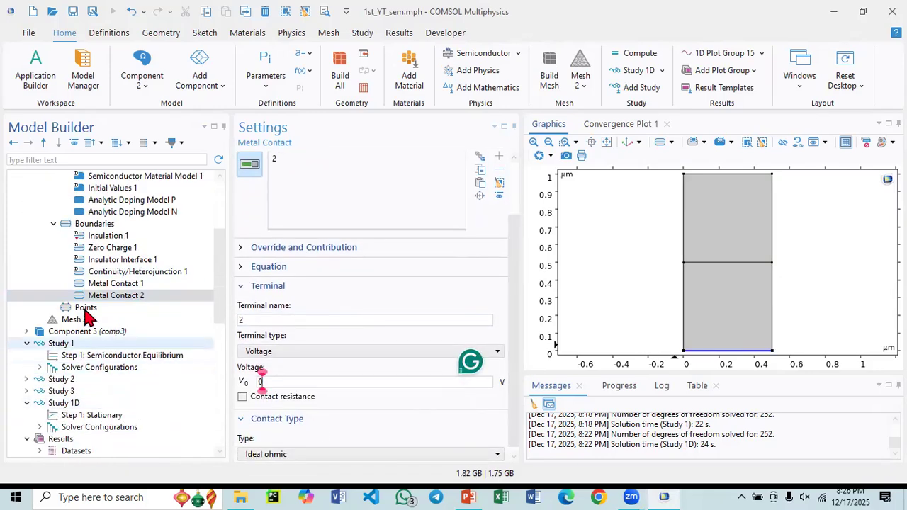
- Add a Stationary study and label it Study 2D
{"action": "left_click", "coordinate": [49, 343]}
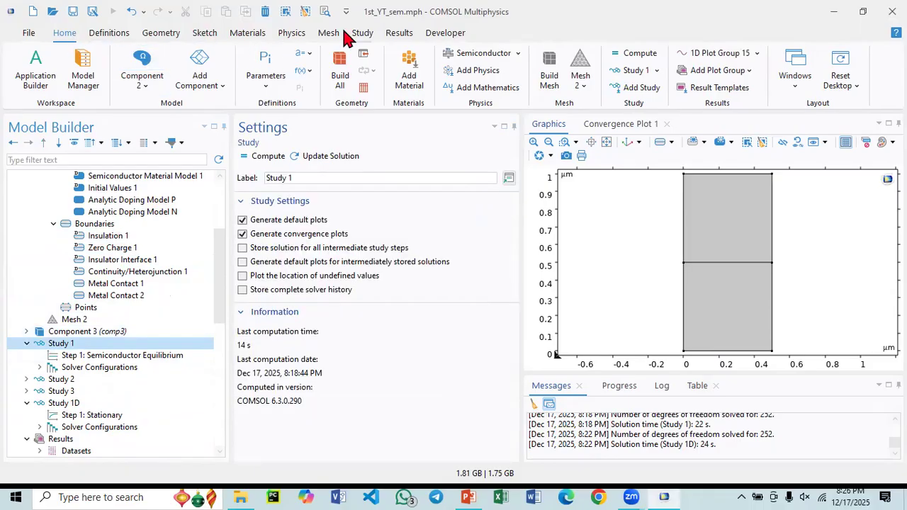
{"action": "left_click", "coordinate": [370, 32]}
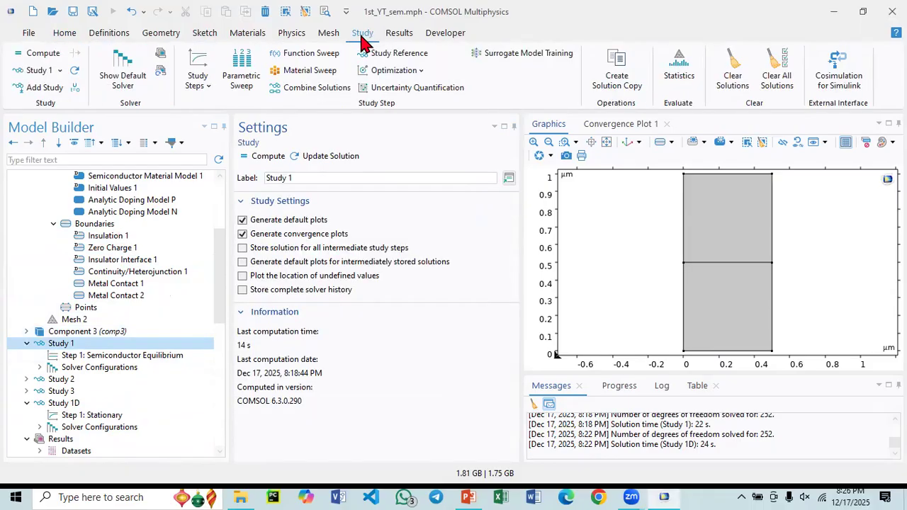
{"action": "left_click", "coordinate": [45, 87]}
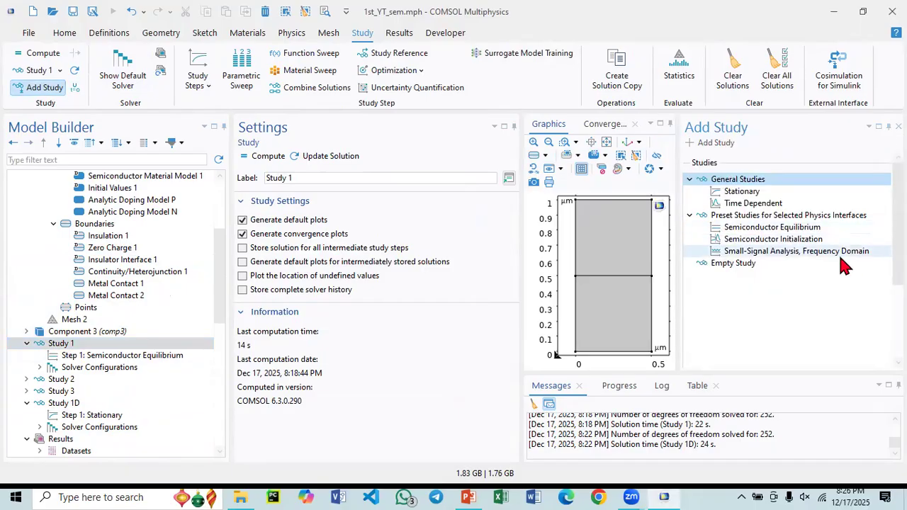
{"action": "left_click", "coordinate": [751, 192]}
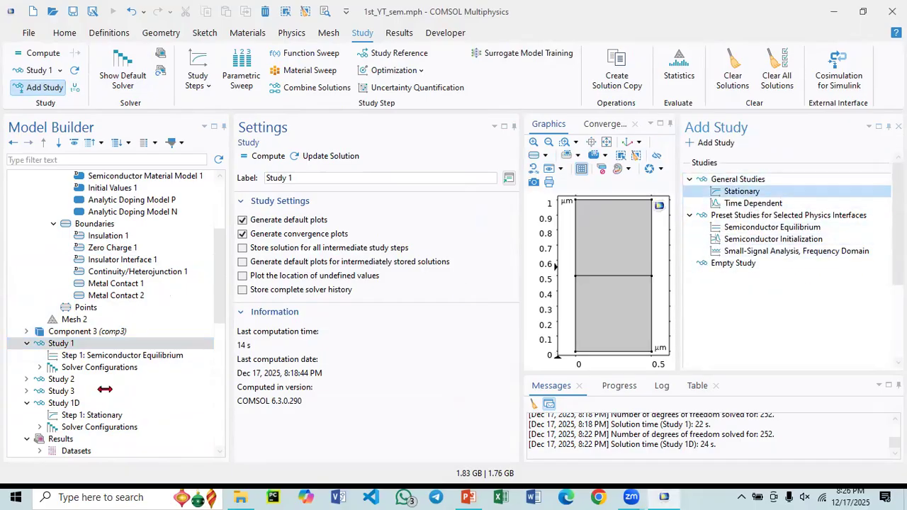
{"action": "scroll", "coordinate": [110, 402], "scroll_direction": "down", "scroll_amount": 4}
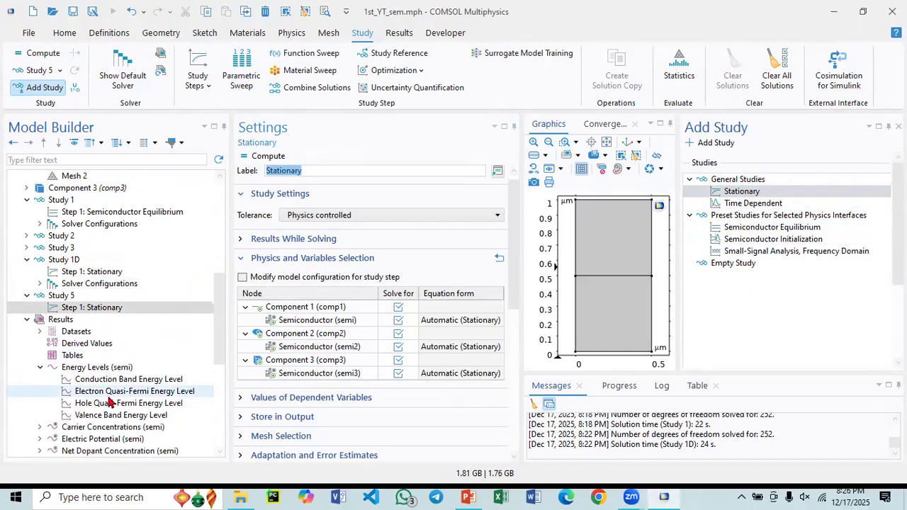
{"action": "left_click", "coordinate": [64, 297]}
{"action": "double_click", "coordinate": [291, 177]}
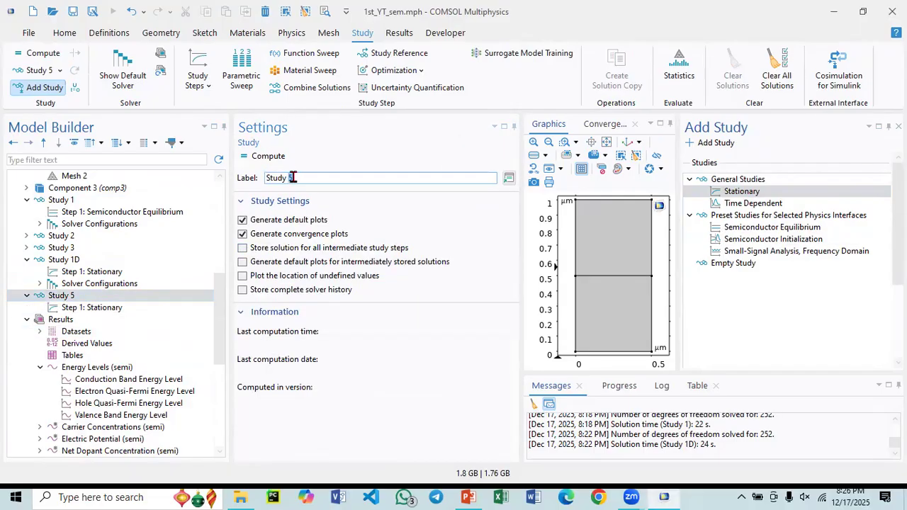
{"action": "type", "text": "2"}
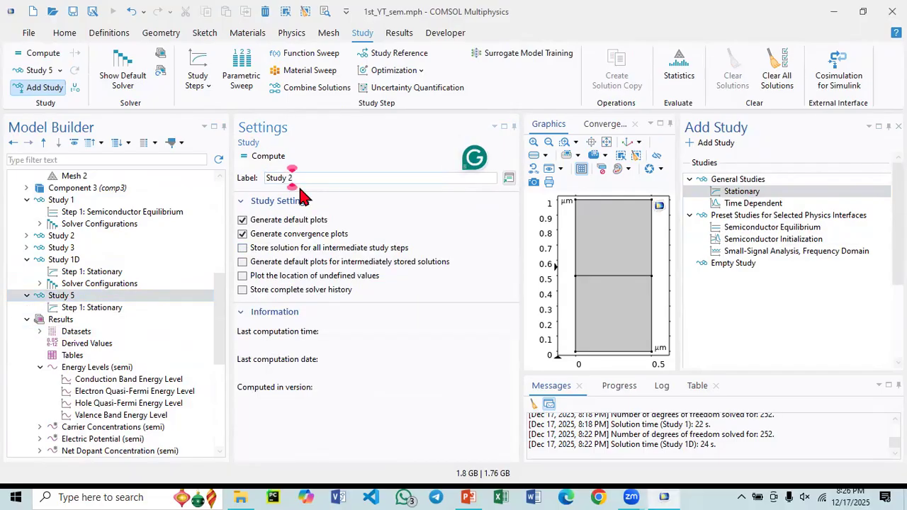
{"action": "type", "text": "D"}
- Exclude Component 1 and Component 3 from Study 2D's stationary step so it solves only for Component 2
{"action": "left_click", "coordinate": [113, 308]}
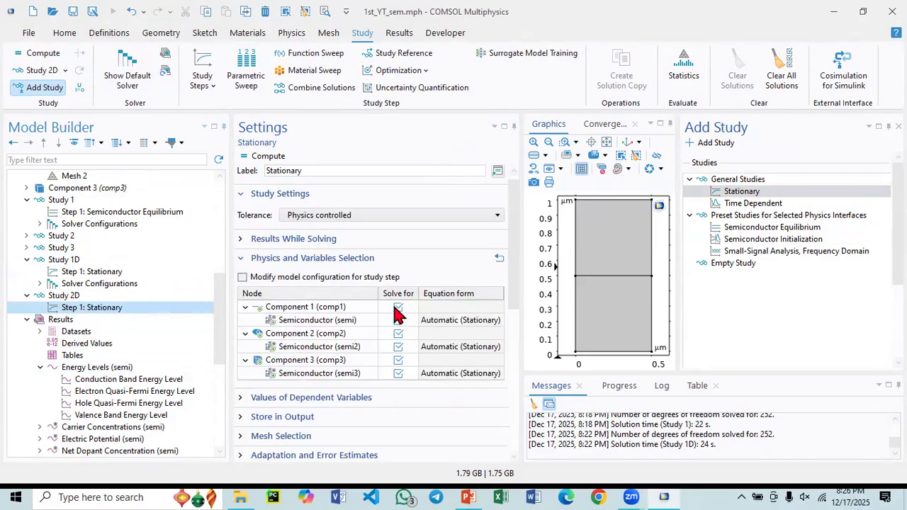
{"action": "left_click", "coordinate": [398, 307]}
{"action": "left_click", "coordinate": [397, 360]}
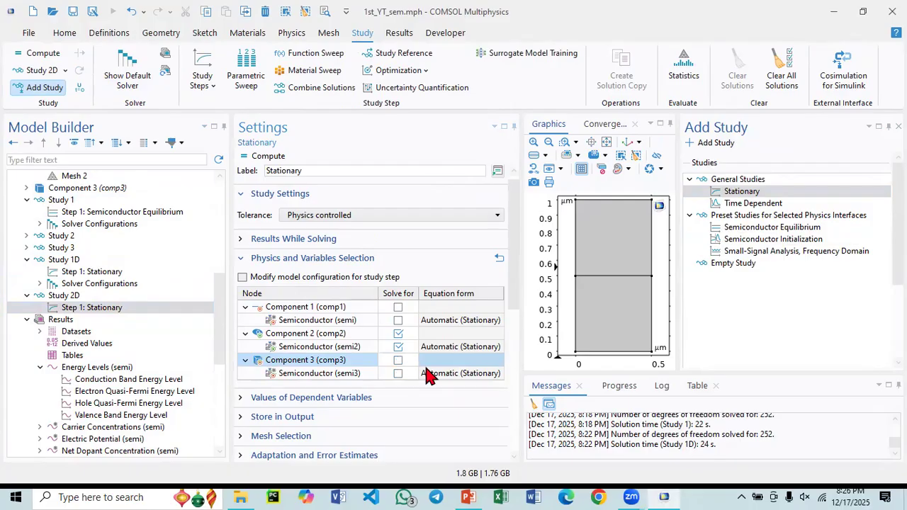
- Enable an auxiliary sweep of V0 in Study 2D's stationary step, from 0 to 1.5 V in steps of 0.1
{"action": "scroll", "coordinate": [503, 324], "scroll_direction": "down", "scroll_amount": 5}
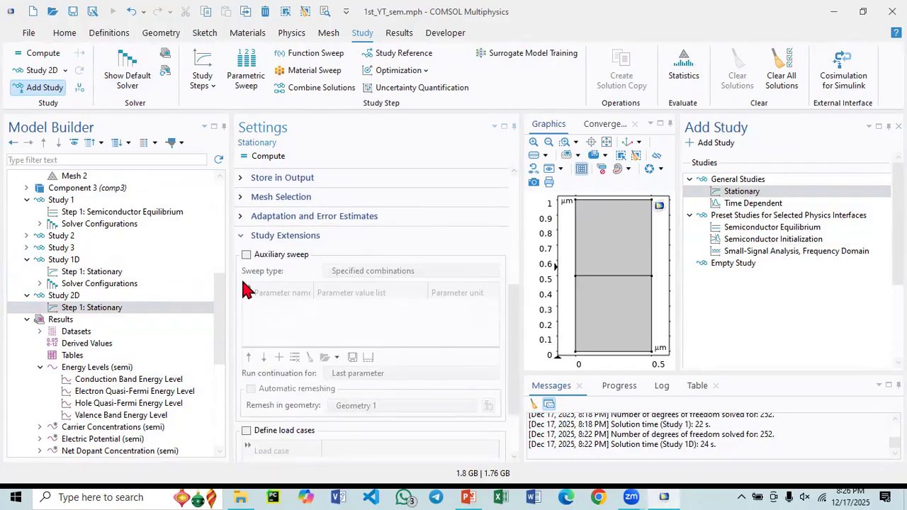
{"action": "left_click", "coordinate": [245, 254]}
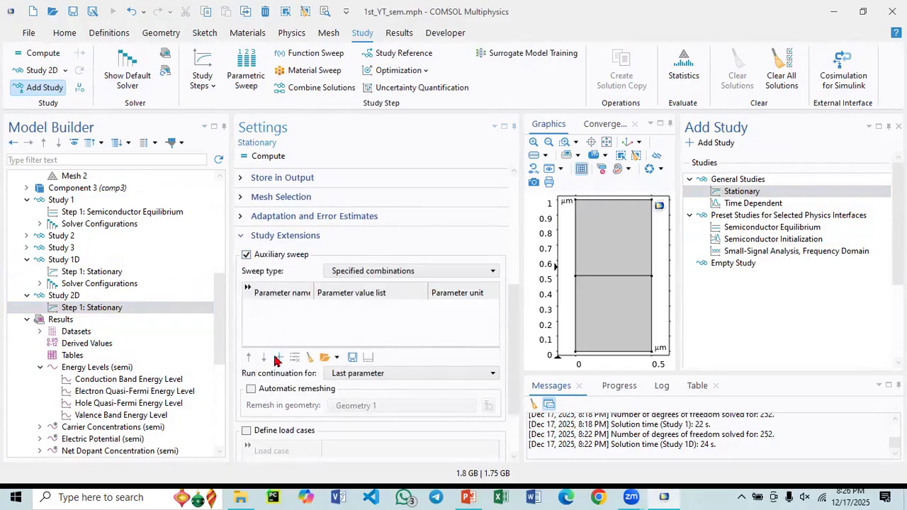
{"action": "left_click", "coordinate": [279, 357]}
{"action": "left_click", "coordinate": [283, 307]}
{"action": "left_click", "coordinate": [262, 348]}
{"action": "left_click", "coordinate": [348, 308]}
{"action": "left_click", "coordinate": [368, 357]}
{"action": "left_click", "coordinate": [429, 216]}
{"action": "type", "text": "0"}
{"action": "left_click", "coordinate": [419, 249]}
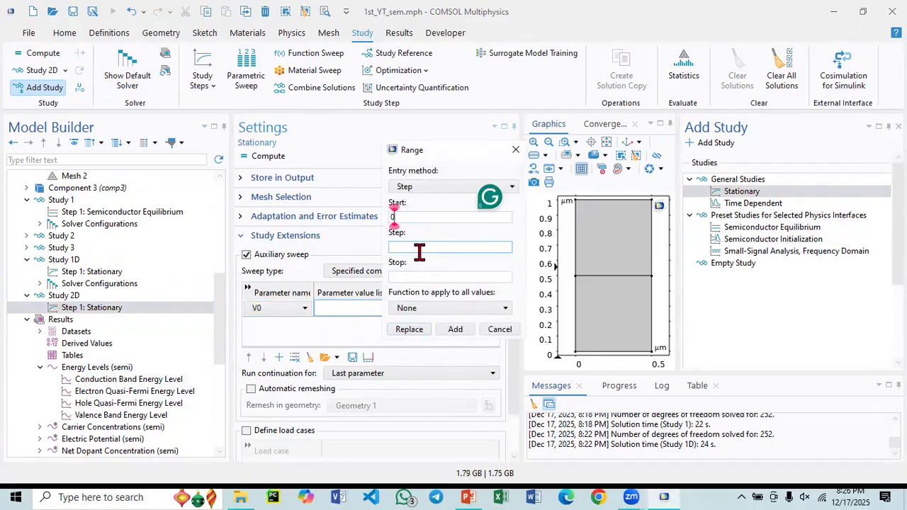
{"action": "type", "text": ".1"}
{"action": "key", "text": "Tab"}
{"action": "type", "text": "1.5"}
{"action": "left_click", "coordinate": [407, 330]}
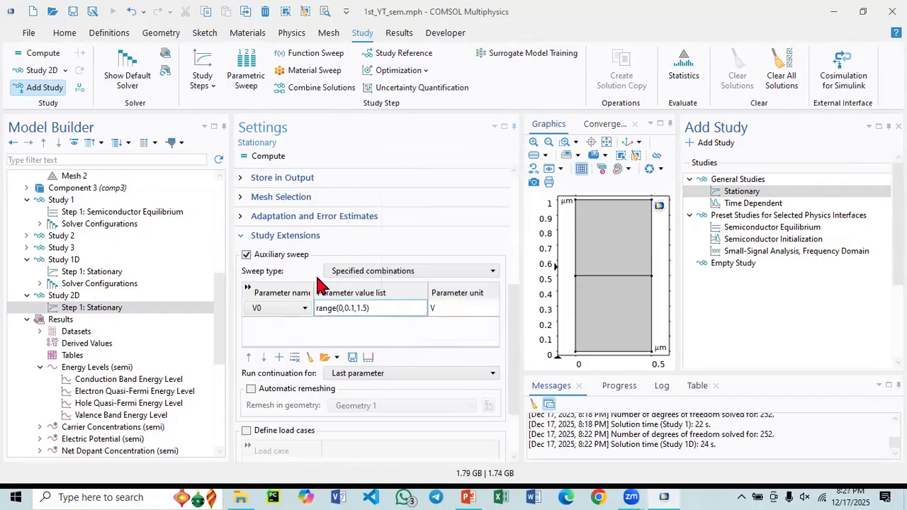
- Compute Study 2D with the V0 auxiliary sweep
{"action": "scroll", "coordinate": [314, 340], "scroll_direction": "down", "scroll_amount": 3}
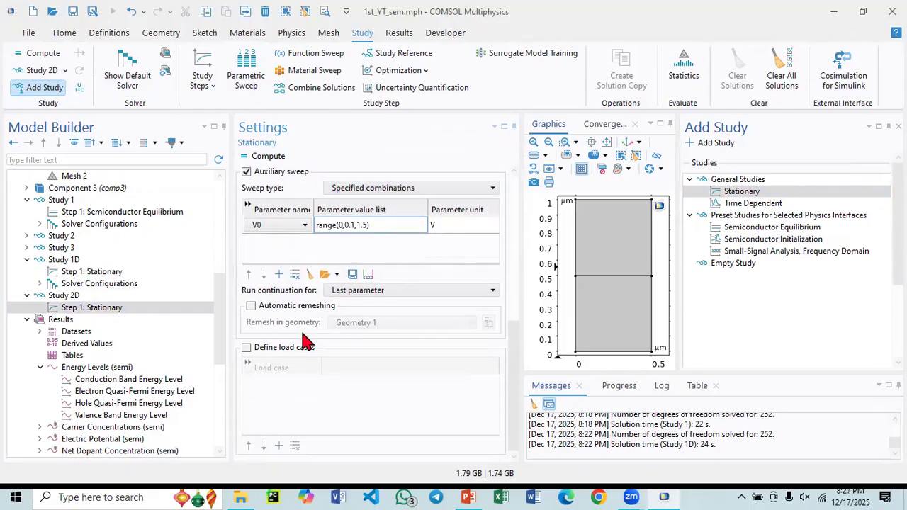
{"action": "scroll", "coordinate": [305, 342], "scroll_direction": "up", "scroll_amount": 6}
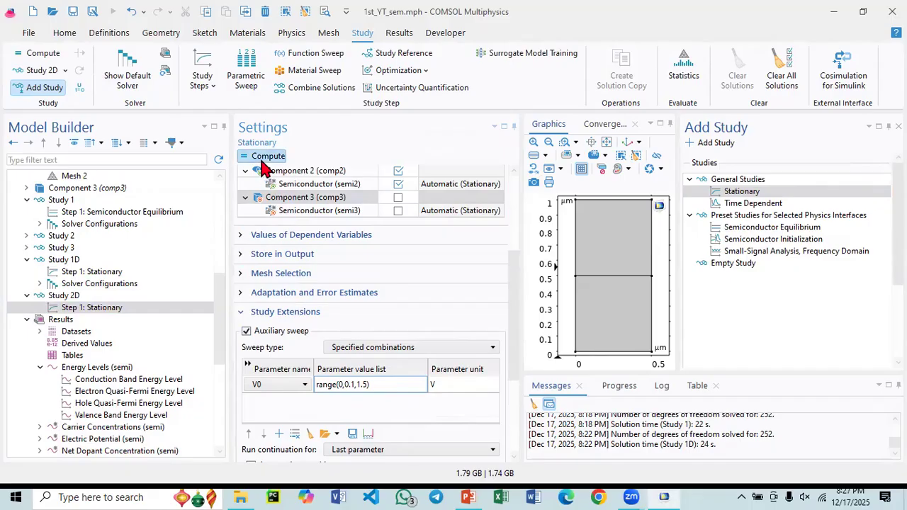
{"action": "left_click", "coordinate": [263, 159]}
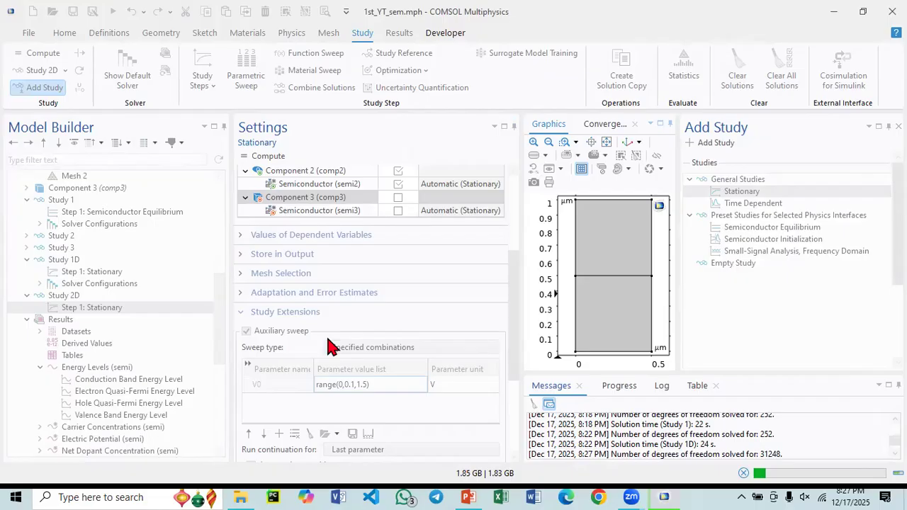
{"action": "left_click", "coordinate": [466, 497]}
{"action": "left_click", "coordinate": [466, 496]}
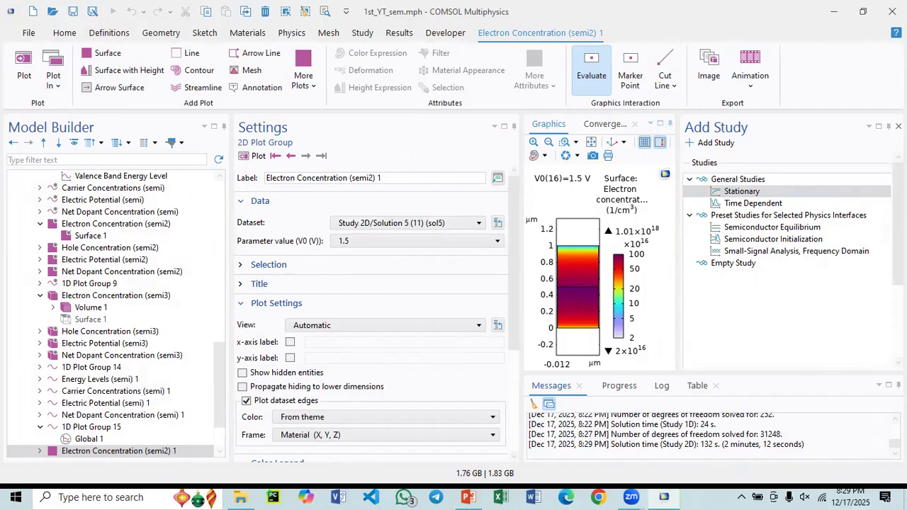
- Close the Add Study window and display the Hole Concentration (semi2) 1 plot of the 2D solution
{"action": "left_click", "coordinate": [898, 126]}
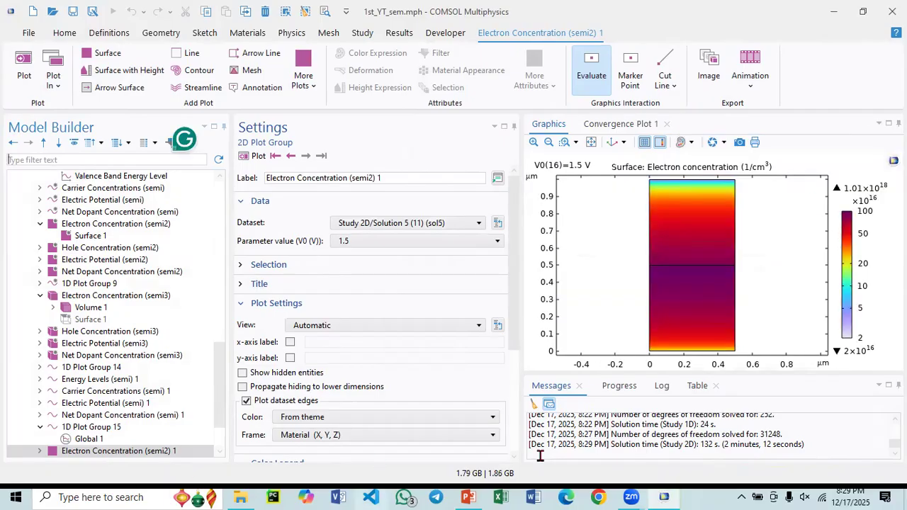
{"action": "scroll", "coordinate": [67, 404], "scroll_direction": "down", "scroll_amount": 2}
{"action": "left_click", "coordinate": [71, 403]}
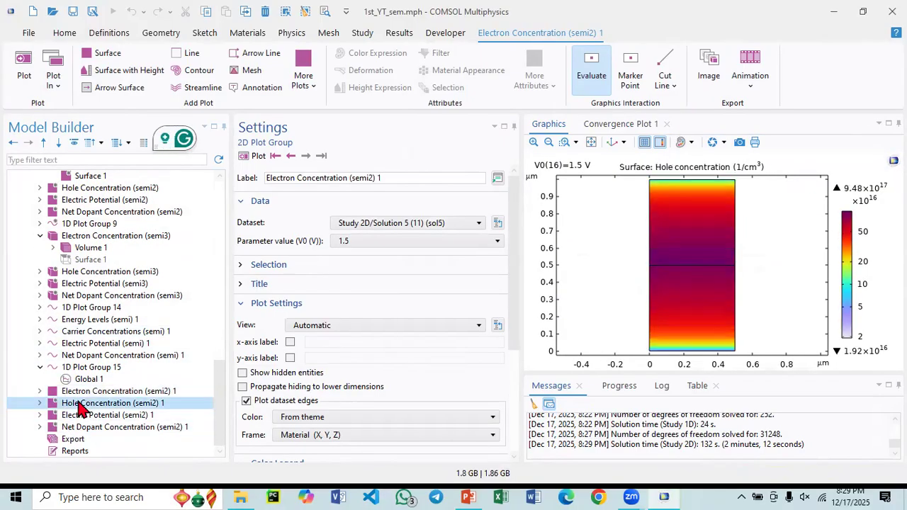
- View the 2D solution's electron concentration, hole concentration, electric potential and net dopant concentration plots in turn
{"action": "left_click", "coordinate": [78, 391]}
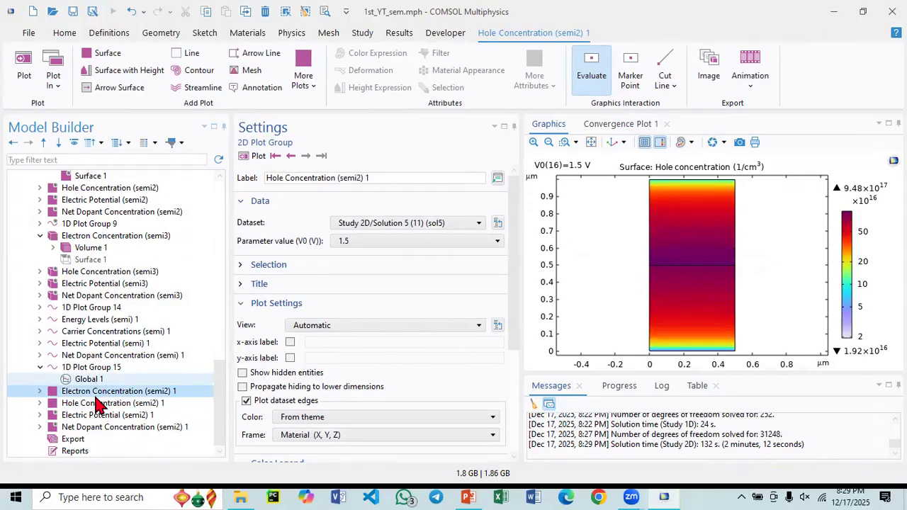
{"action": "left_click", "coordinate": [96, 404]}
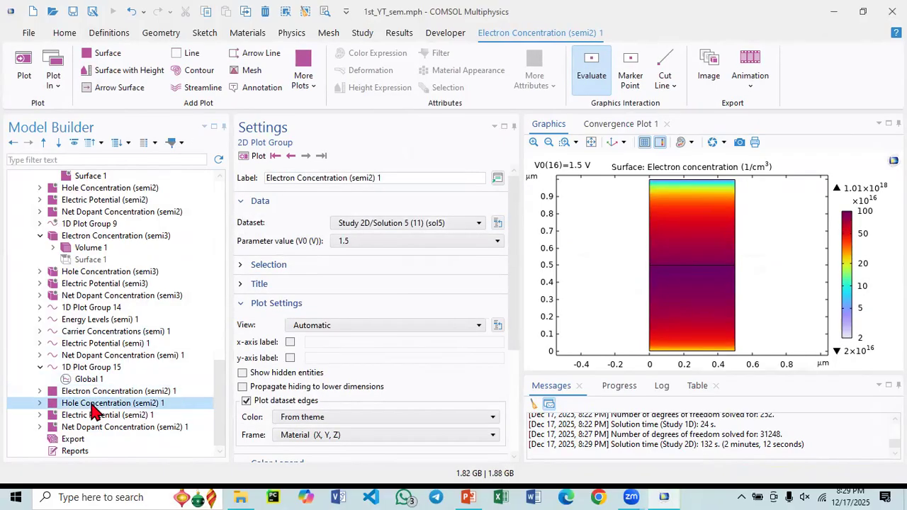
{"action": "left_click", "coordinate": [97, 415]}
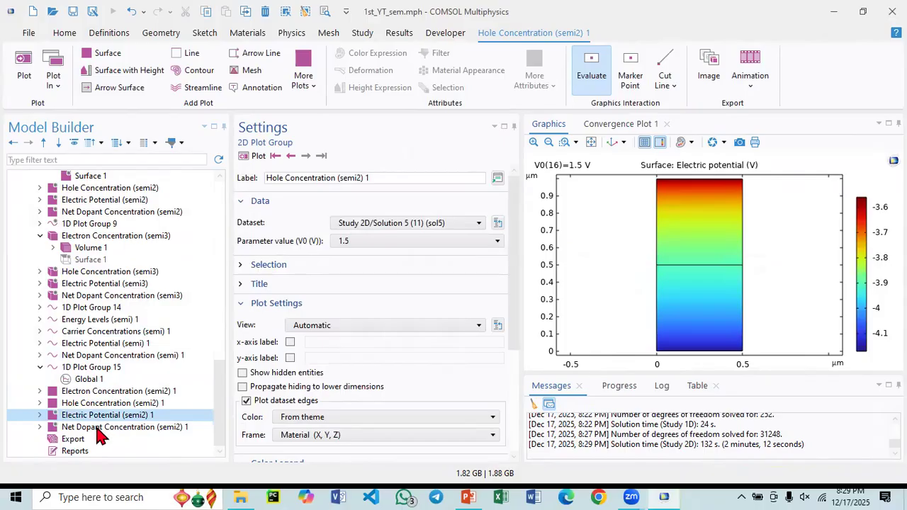
{"action": "left_click", "coordinate": [100, 429]}
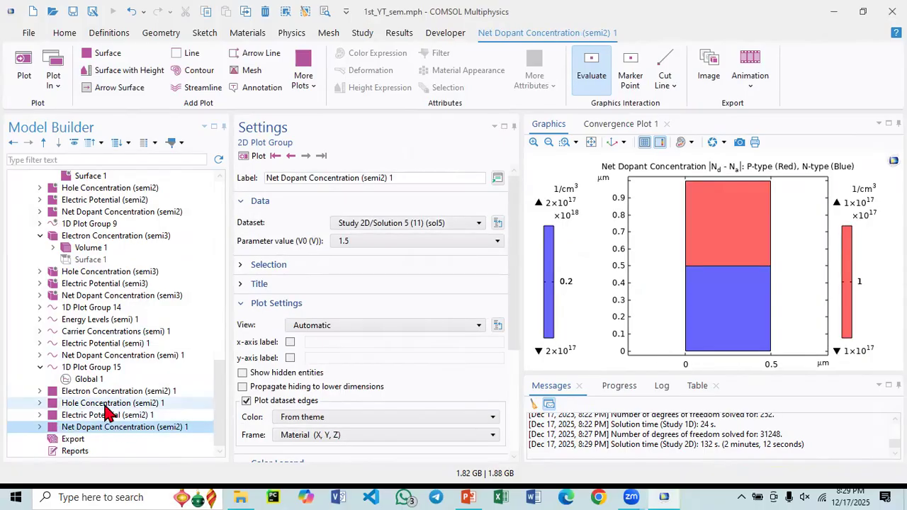
- Duplicate 1D Plot Group 15 and set the copy's dataset to Study 2D/Solution 5 (10) (sol5)
{"action": "left_click", "coordinate": [102, 369]}
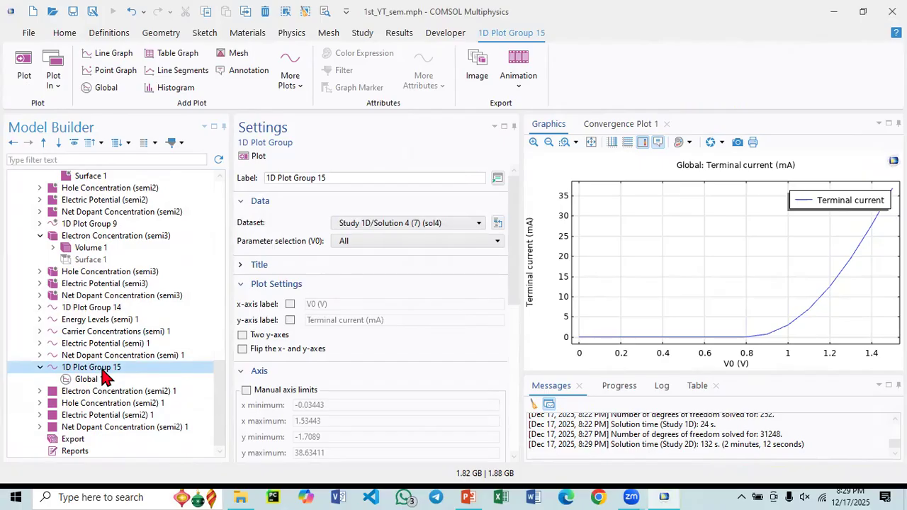
{"action": "right_click", "coordinate": [104, 374]}
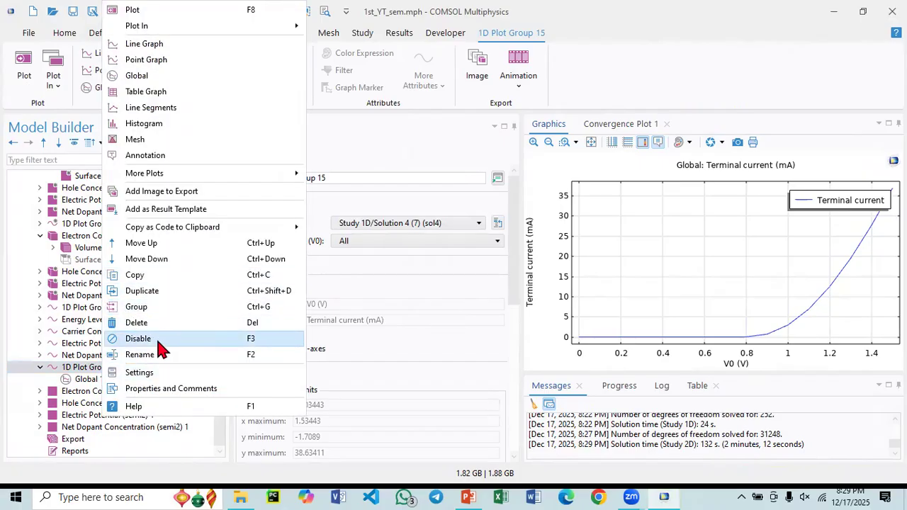
{"action": "left_click", "coordinate": [150, 294]}
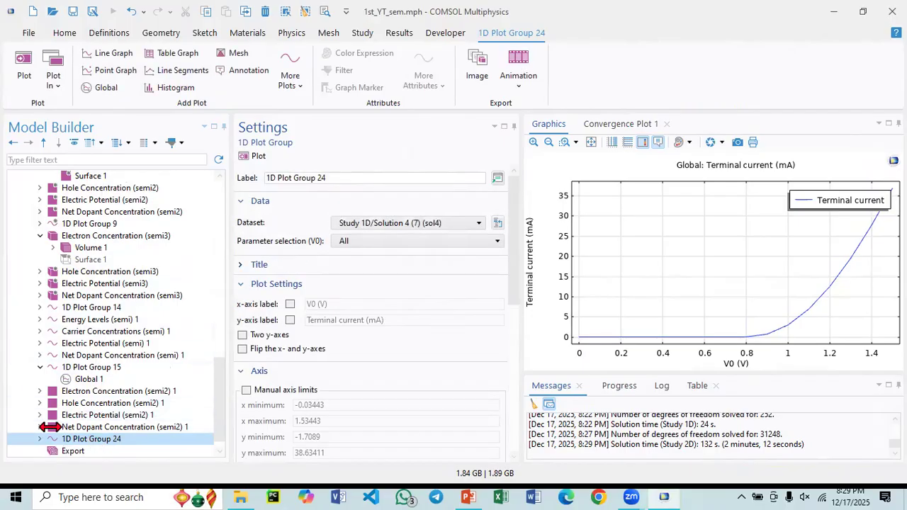
{"action": "left_click", "coordinate": [40, 439]}
{"action": "left_click", "coordinate": [414, 223]}
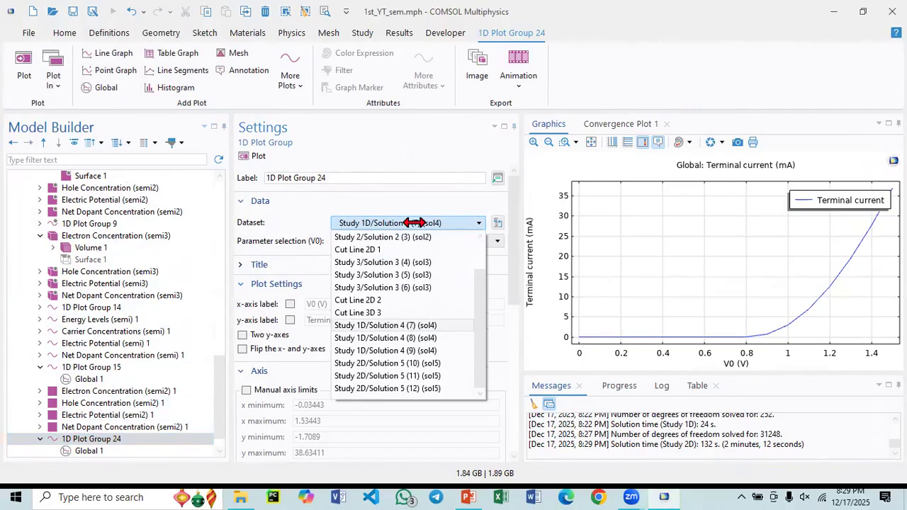
{"action": "left_click", "coordinate": [375, 364]}
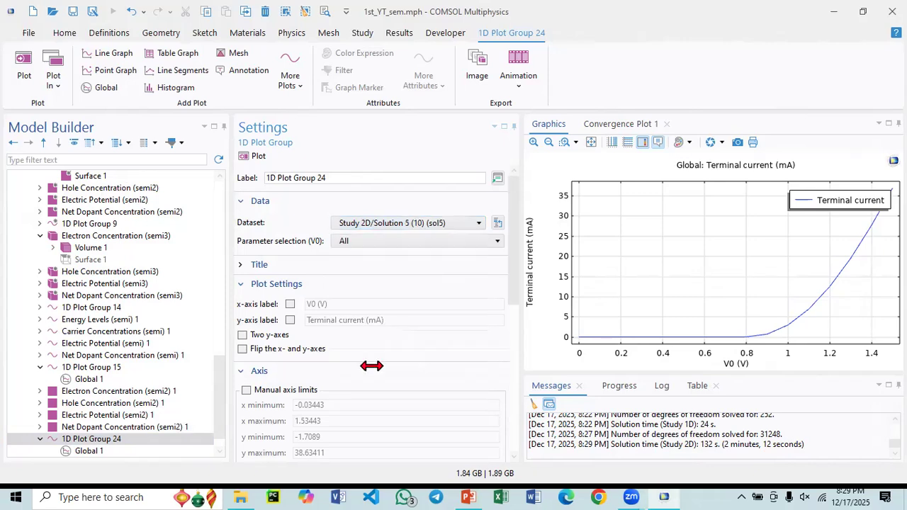
- Replace the y-axis expression of the duplicated group's Global 1 with Component 2's terminal current comp2.semi2.I0_1 and plot it
{"action": "scroll", "coordinate": [100, 419], "scroll_direction": "down", "scroll_amount": 1}
{"action": "left_click", "coordinate": [99, 426]}
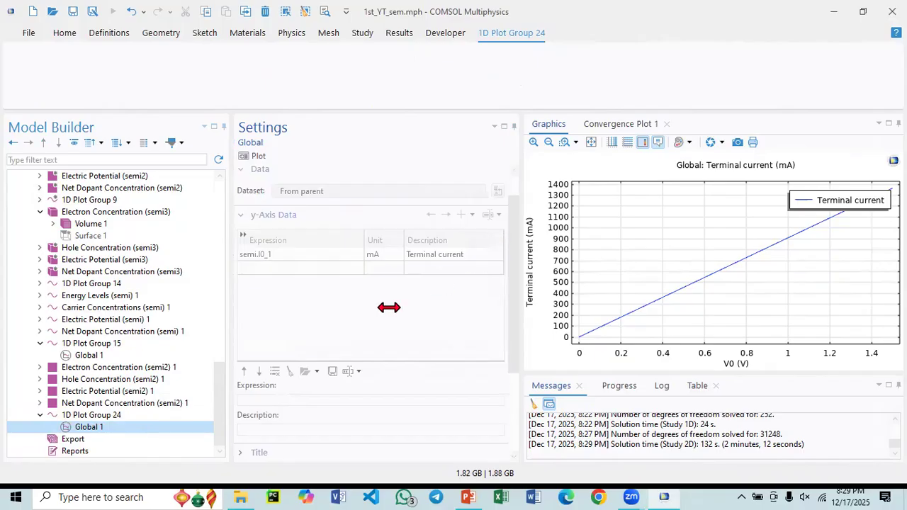
{"action": "left_click", "coordinate": [273, 255]}
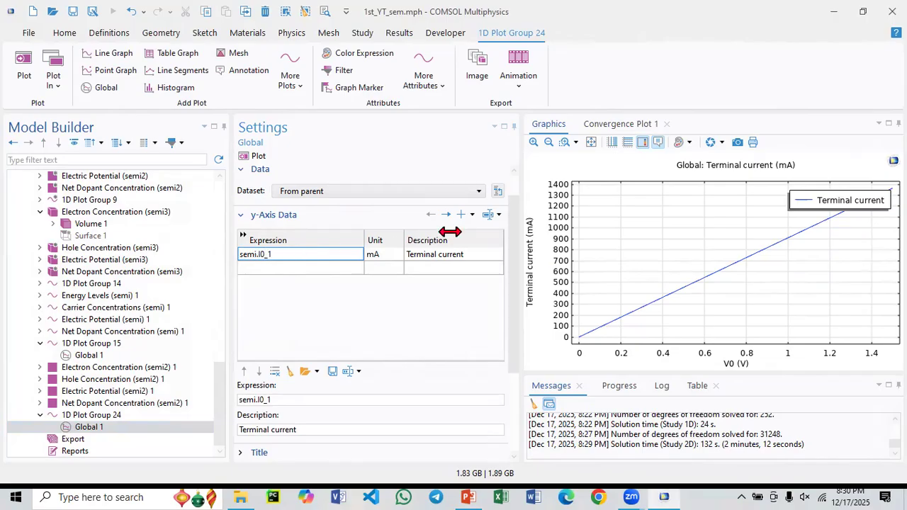
{"action": "left_click", "coordinate": [498, 216]}
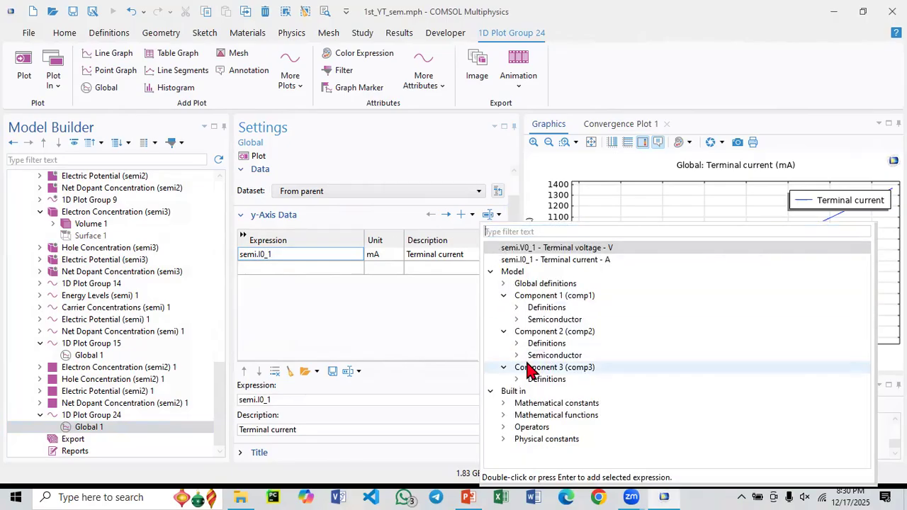
{"action": "left_click", "coordinate": [517, 355]}
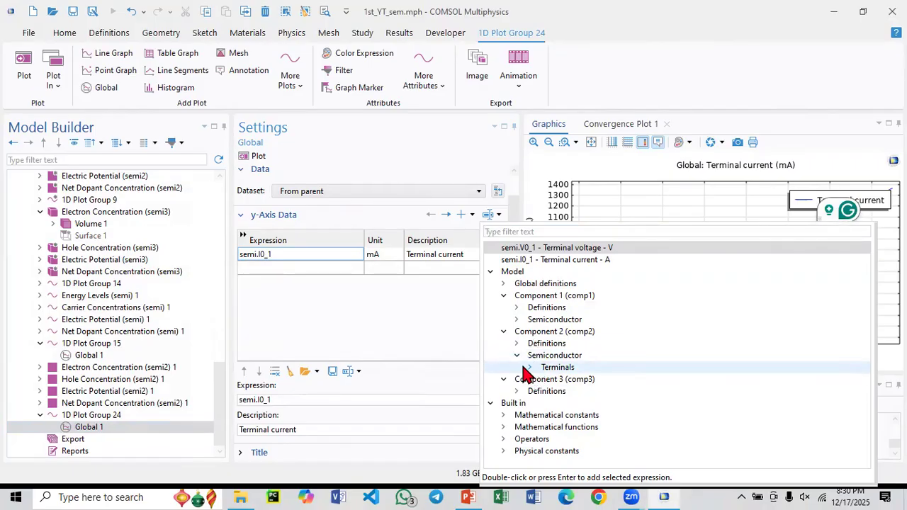
{"action": "left_click", "coordinate": [531, 369]}
{"action": "left_click", "coordinate": [530, 368]}
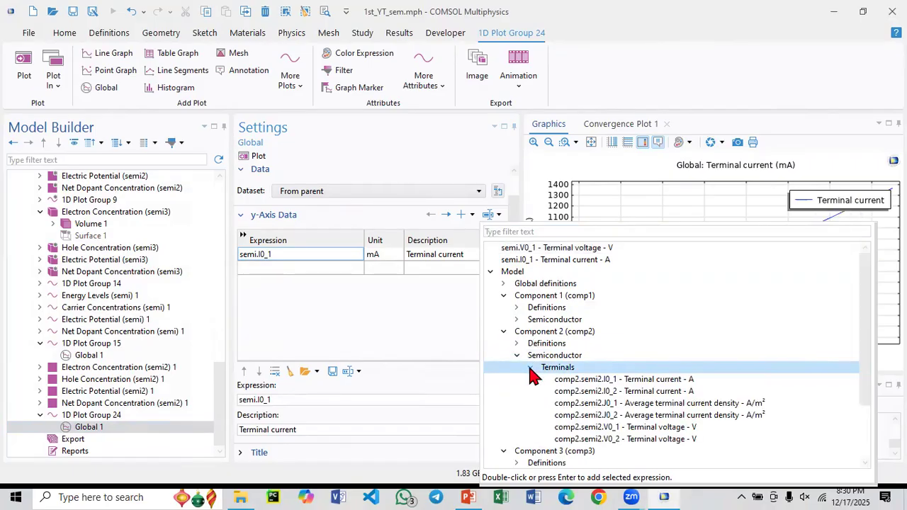
{"action": "double_click", "coordinate": [593, 381]}
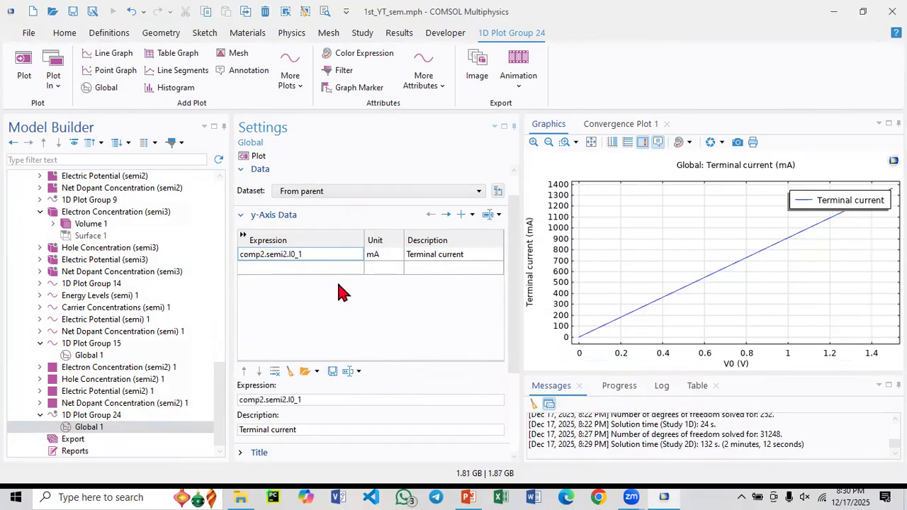
{"action": "left_click", "coordinate": [258, 157]}
{"action": "mouse_move", "coordinate": [735, 342]}
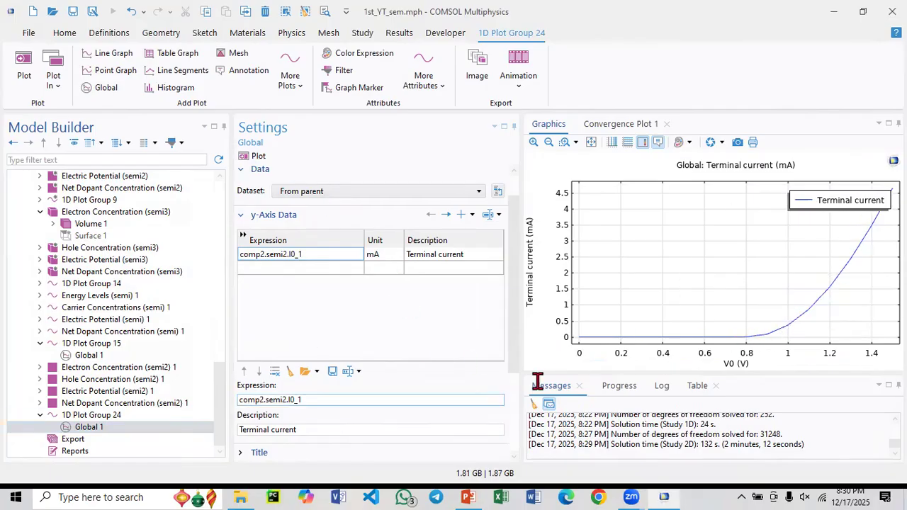
- Save the model with the new 2D terminal current plot
{"action": "left_click", "coordinate": [204, 428]}
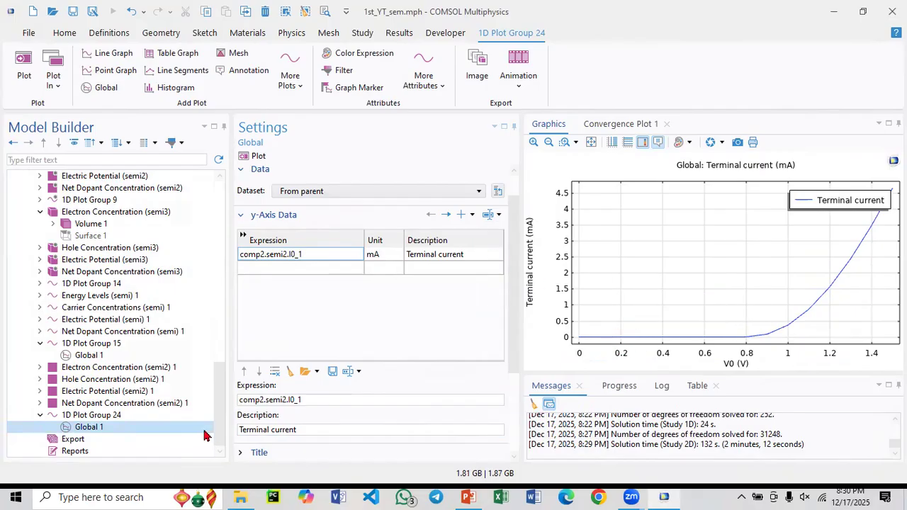
{"action": "left_click", "coordinate": [136, 426]}
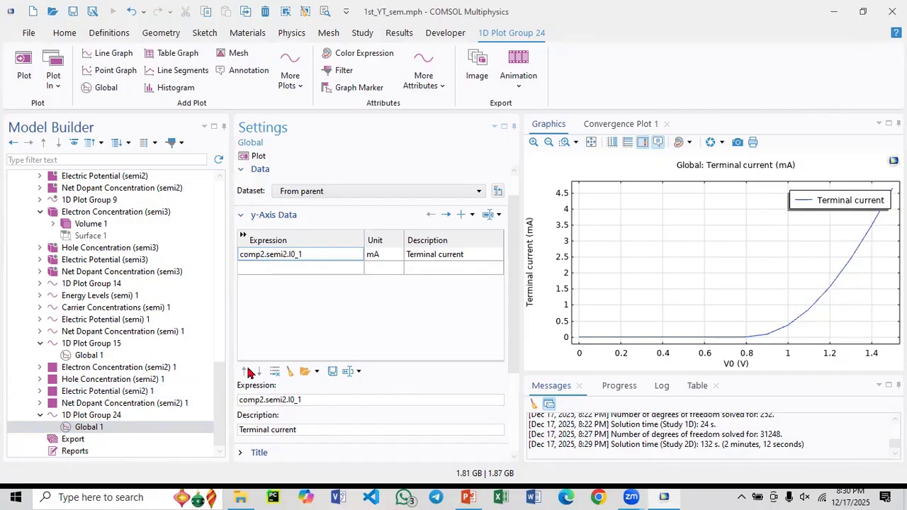
{"action": "key", "text": "ctrl+s"}
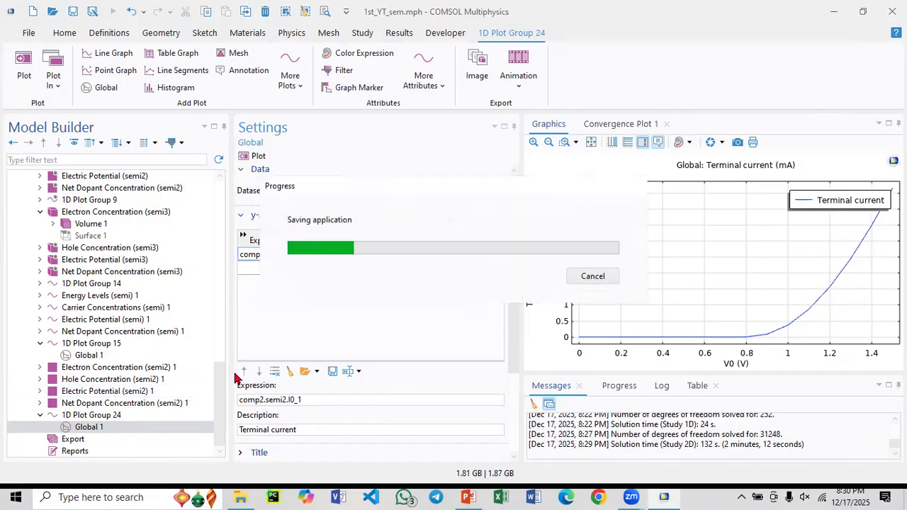